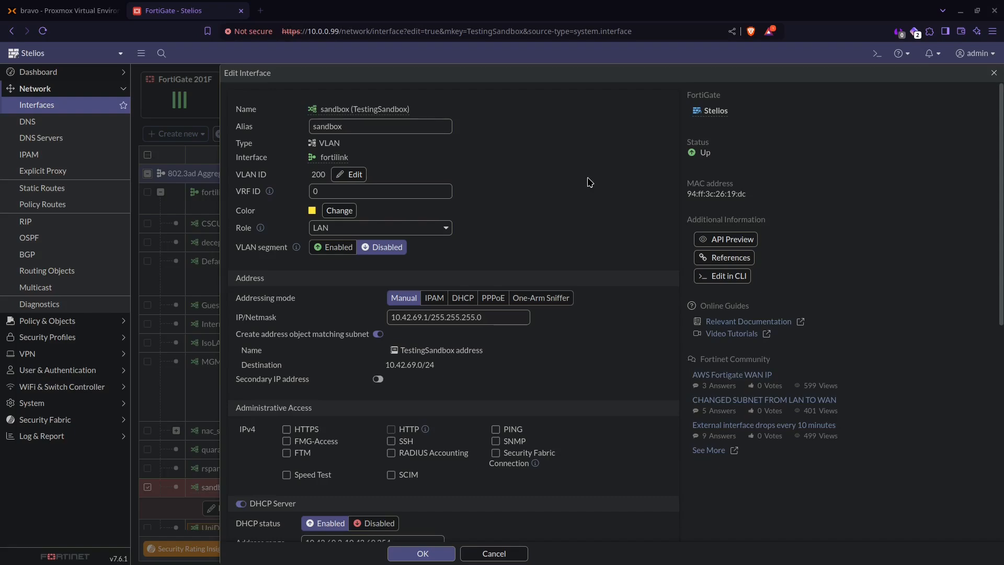
- Scroll through the sandbox interface's DHCP server settings, serving the 10.42.69.2–10.42.69.254 range
scroll(533, 203, "down", 5)
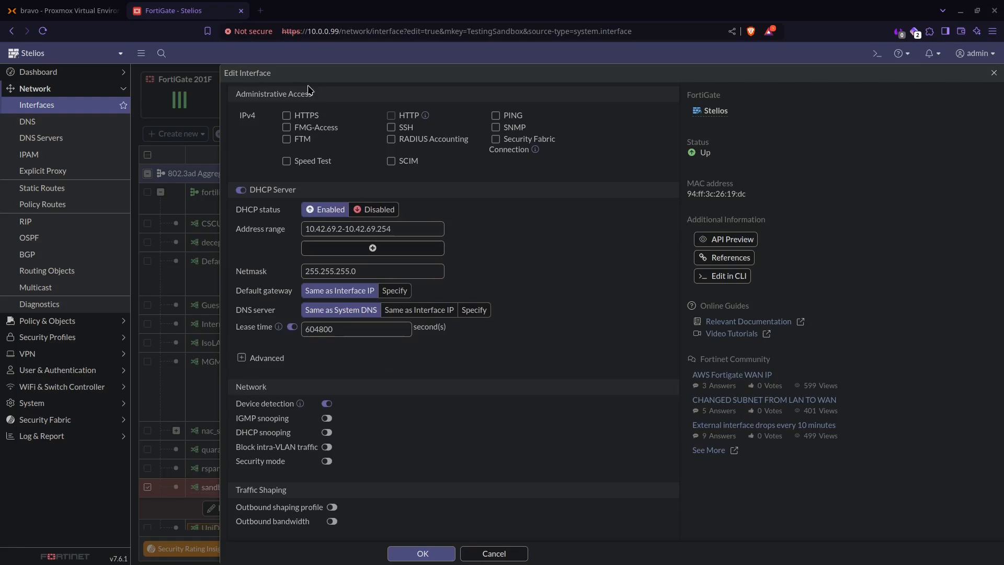
scroll(428, 431, "down", 2)
scroll(429, 431, "up", 6)
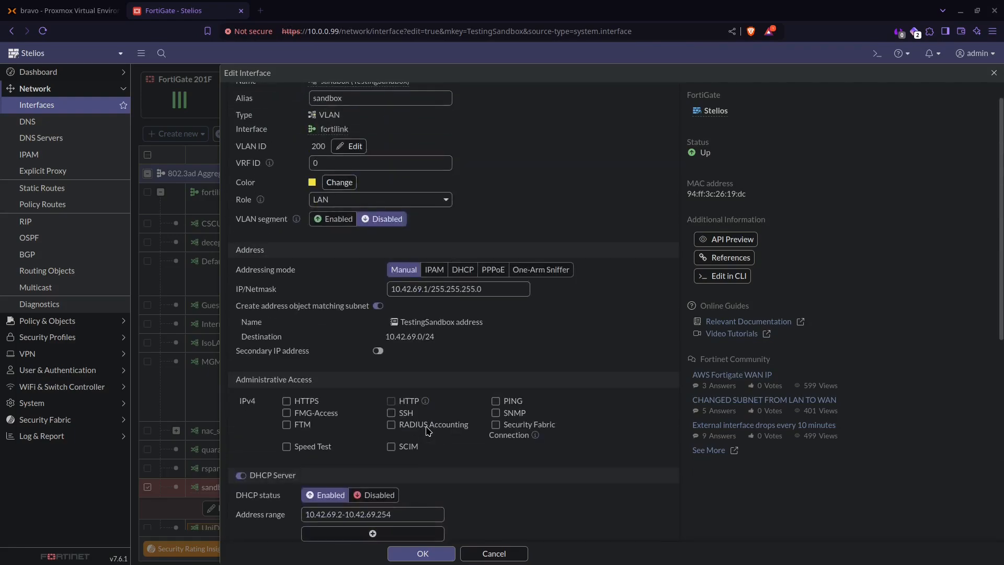
scroll(429, 431, "up", 1)
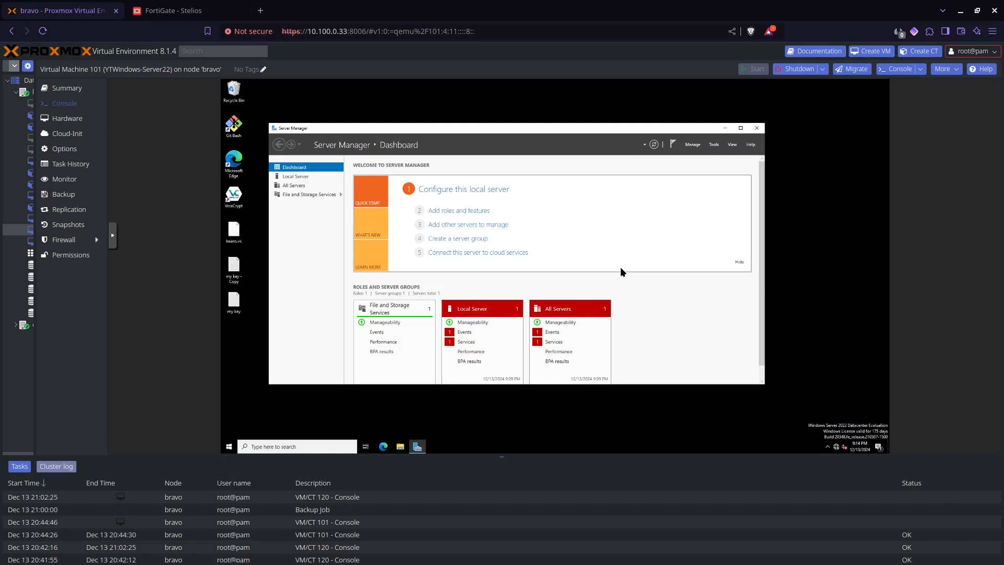
- Start Add Roles and Features as a role-based installation on the local server, with the console fullscreen
left_click(691, 145)
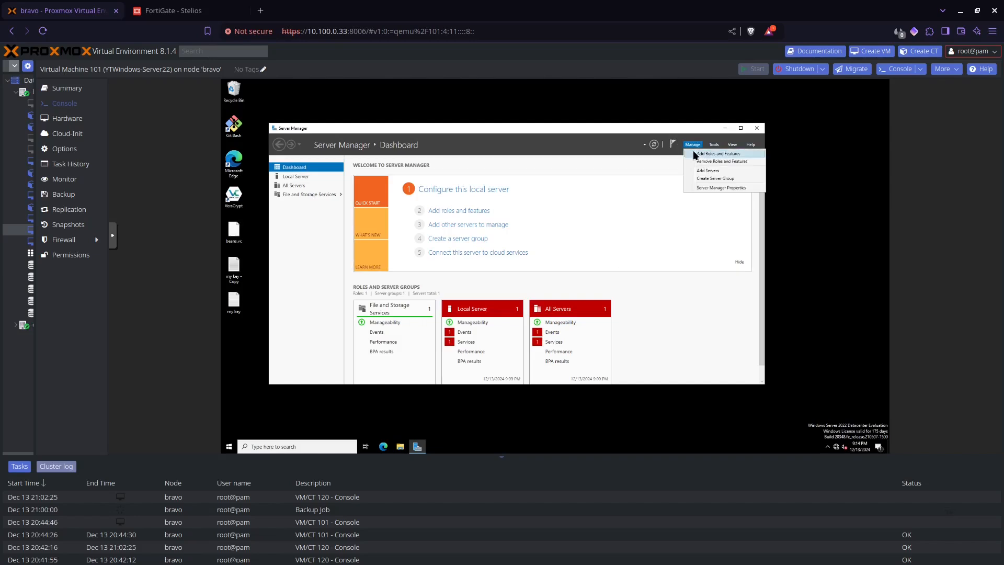
left_click(694, 154)
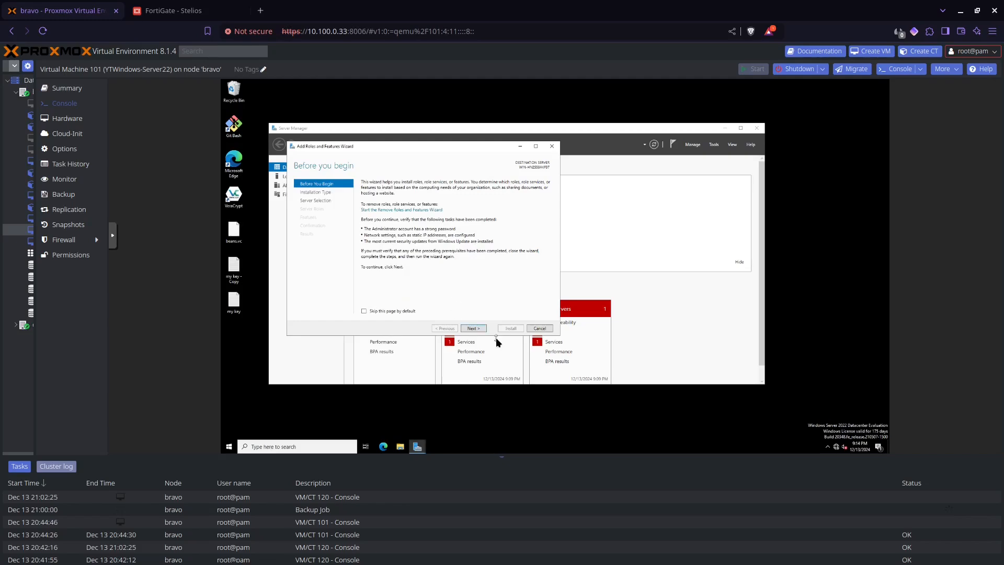
left_click(474, 328)
left_click(113, 240)
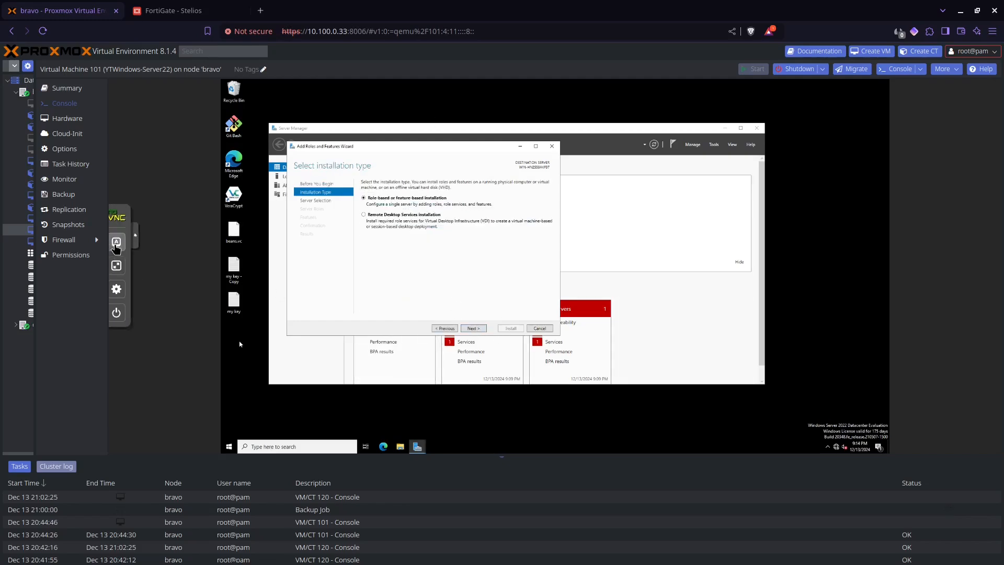
left_click(123, 266)
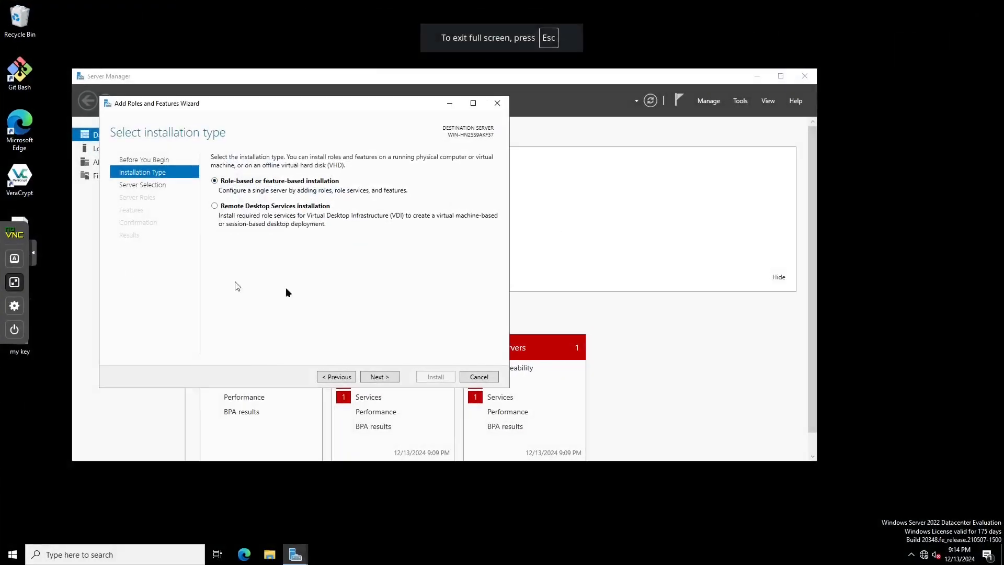
left_click(384, 376)
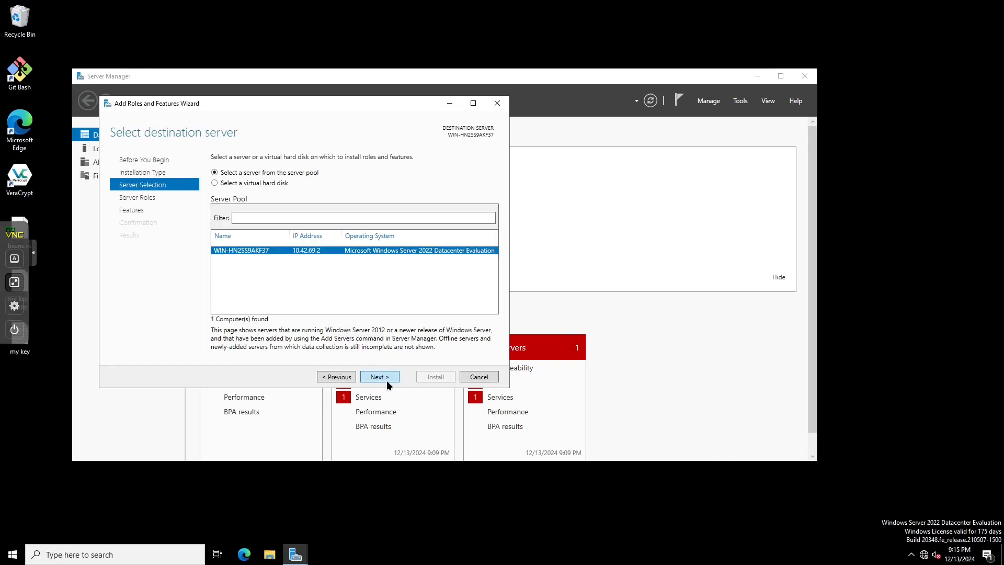
left_click(387, 380)
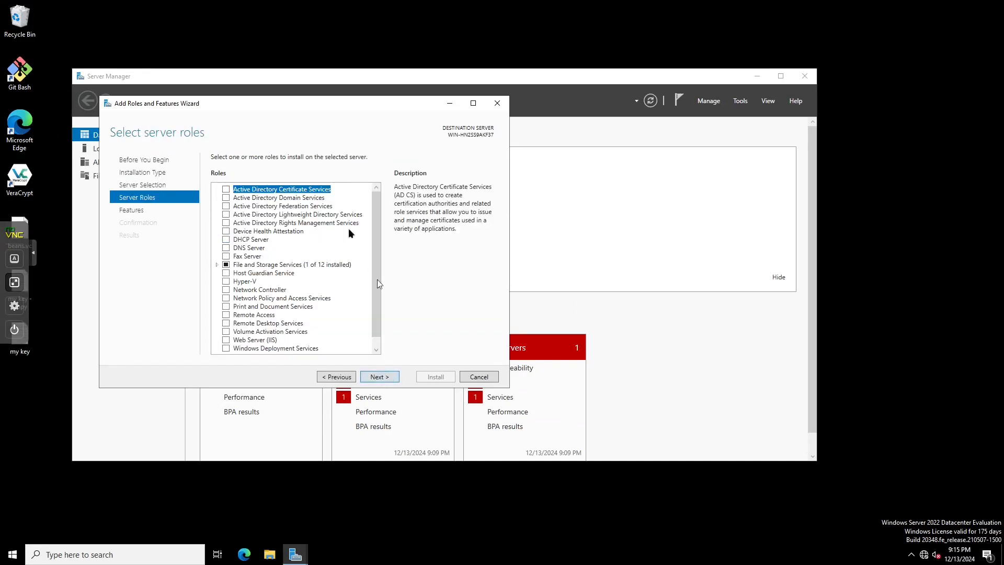
- Select Active Directory Domain Services with its management features, install it, and close the wizard
left_click(227, 199)
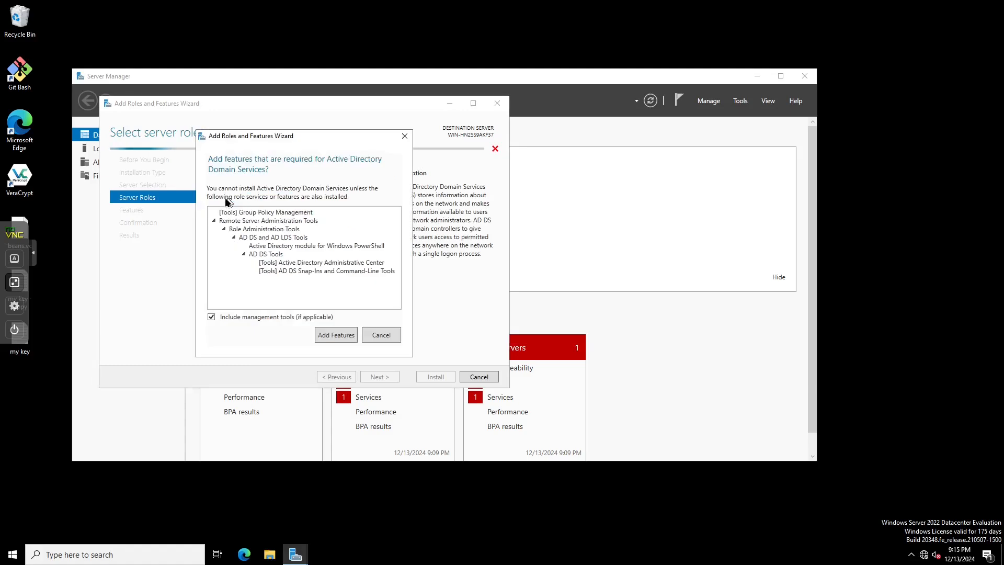
left_click(335, 335)
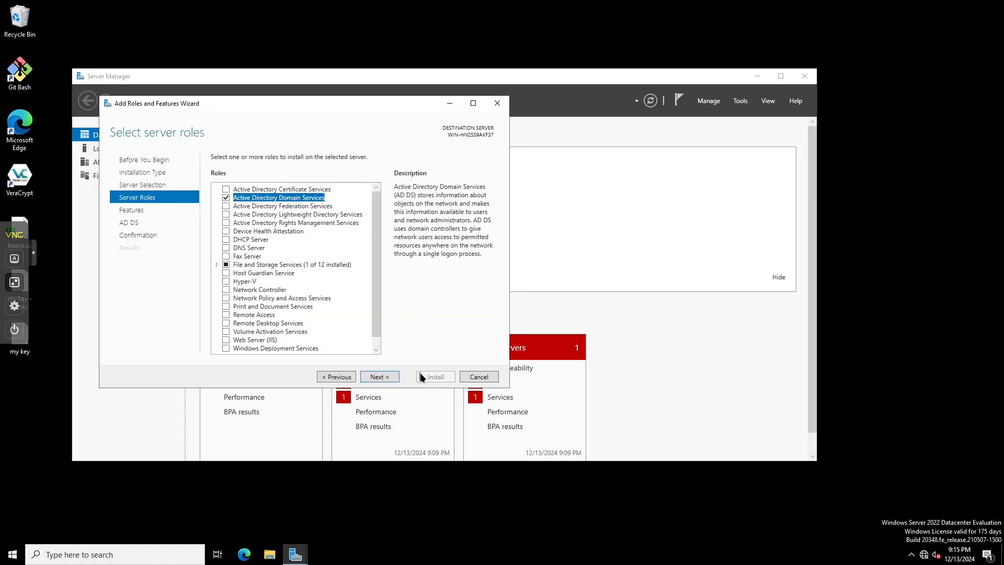
left_click(394, 377)
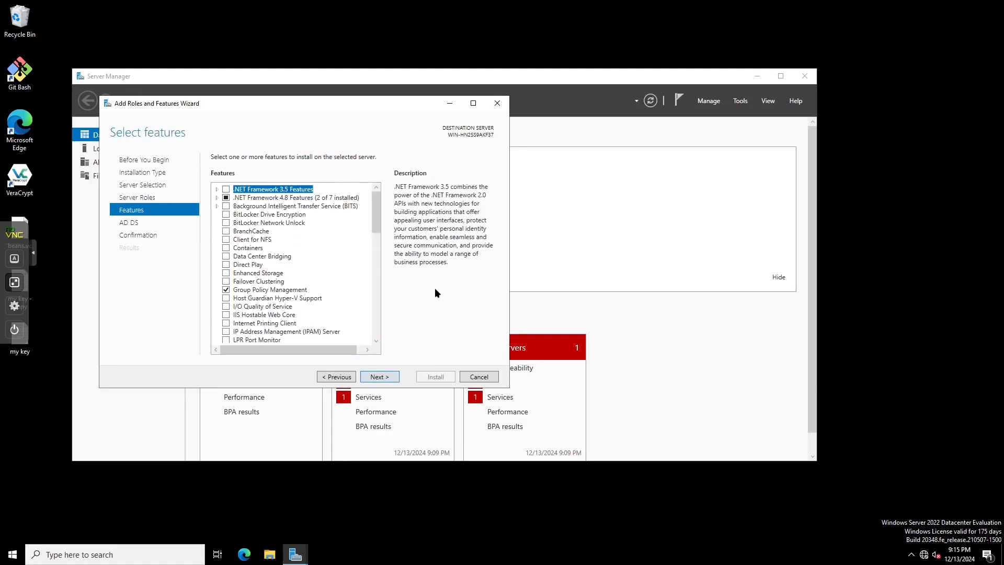
left_click(380, 378)
left_click(383, 376)
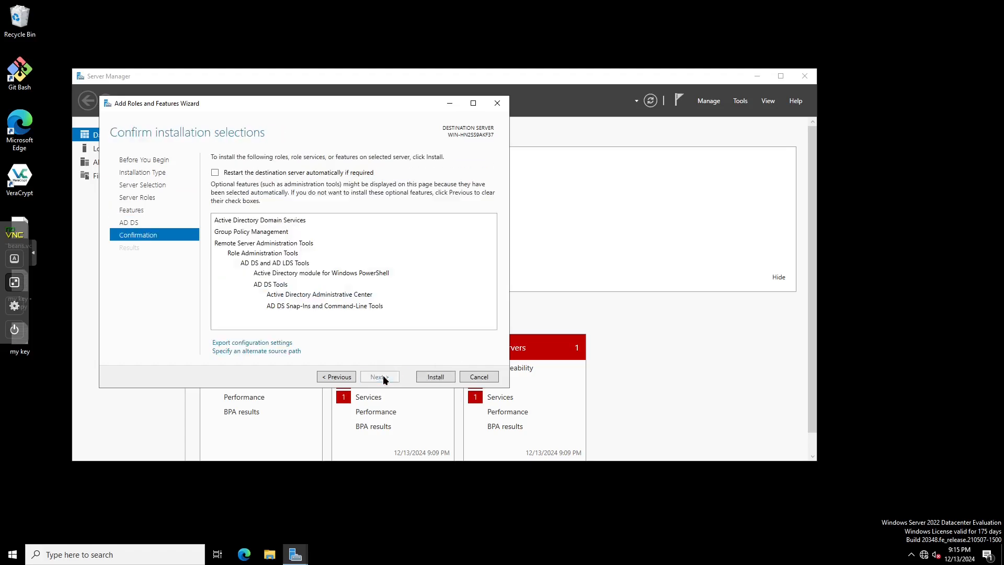
left_click(437, 377)
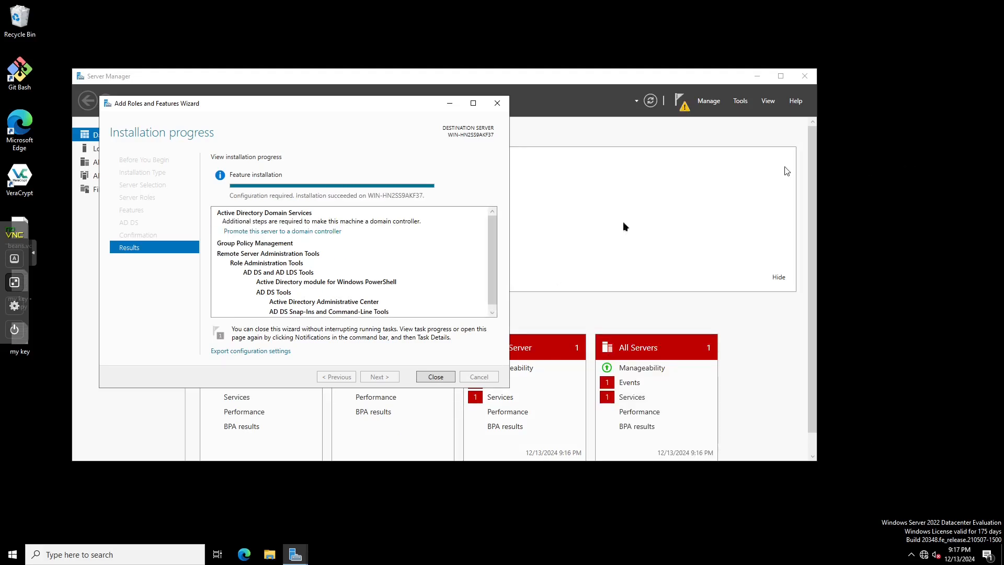
left_click(443, 374)
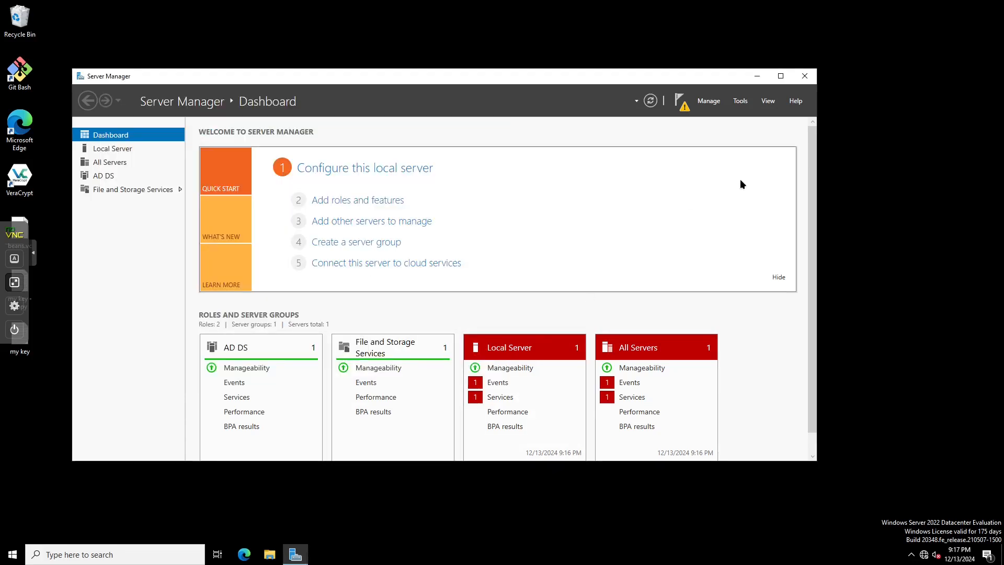
- From the AD DS page's notification, launch 'Promote this server to a domain controller' and reposition the wizard
left_click(128, 175)
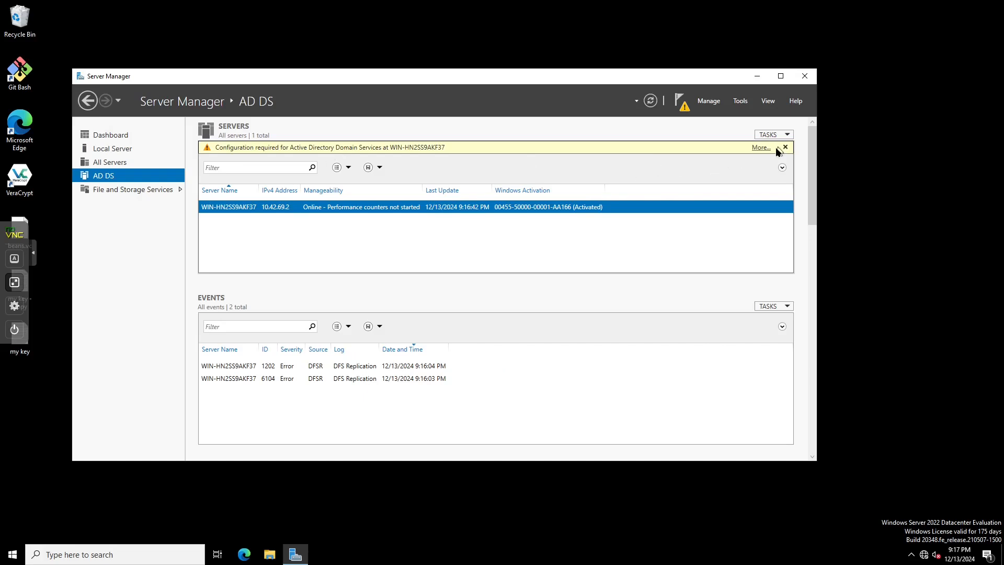
left_click(761, 148)
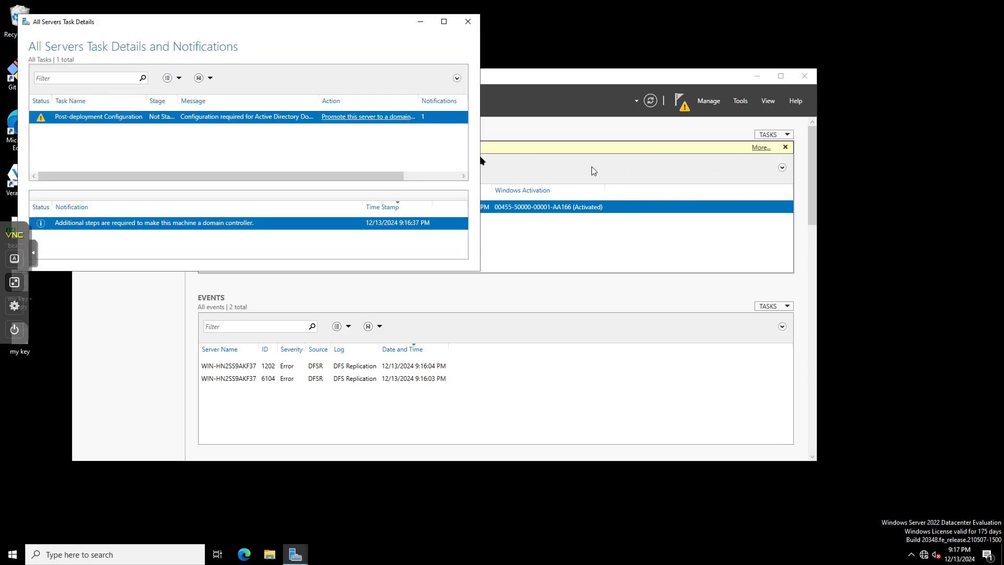
left_click(378, 118)
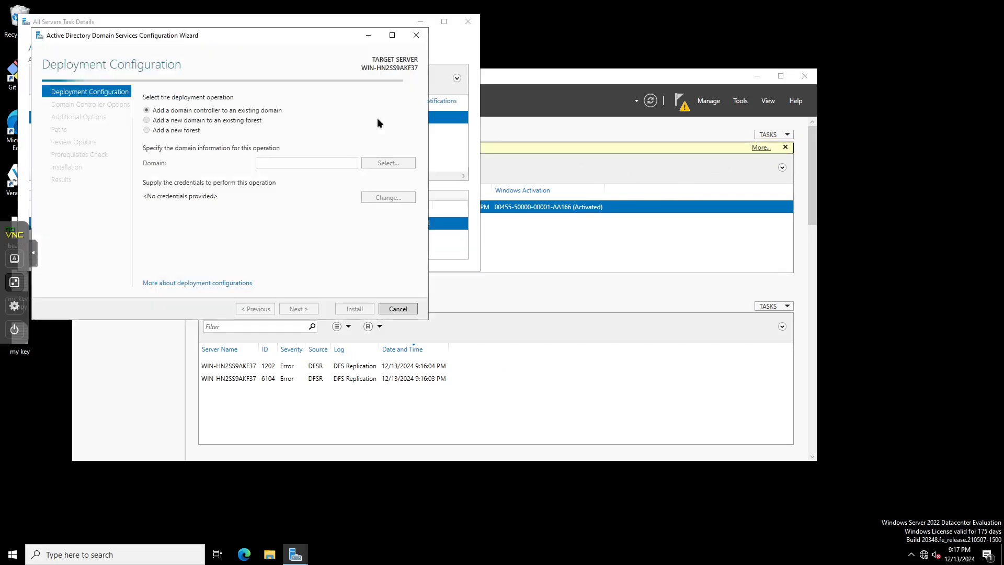
left_click_drag(328, 33, 598, 166)
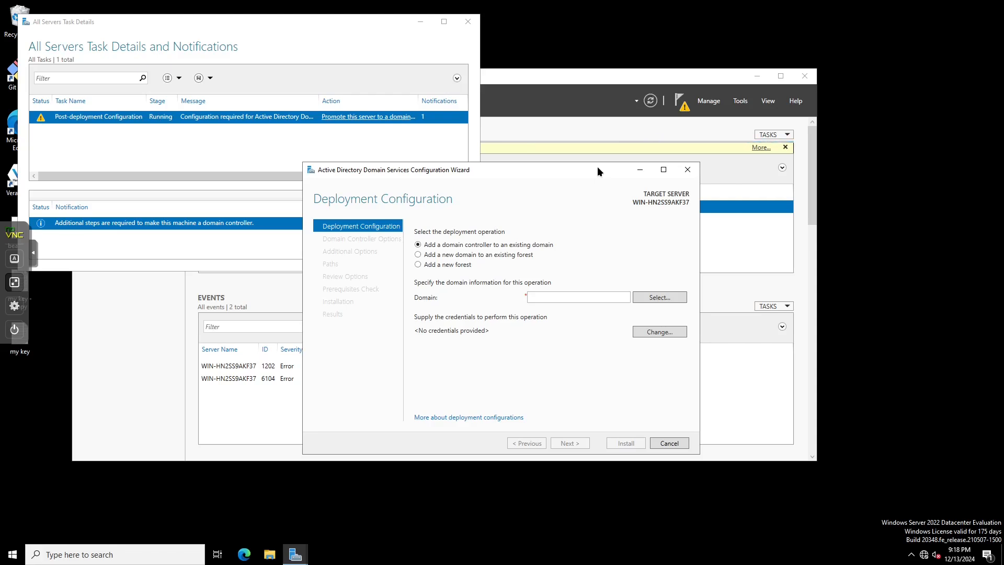
- Choose Add a new forest with root domain nerdherd.internal and advance to Domain Controller Options
left_click(463, 264)
left_click(605, 293)
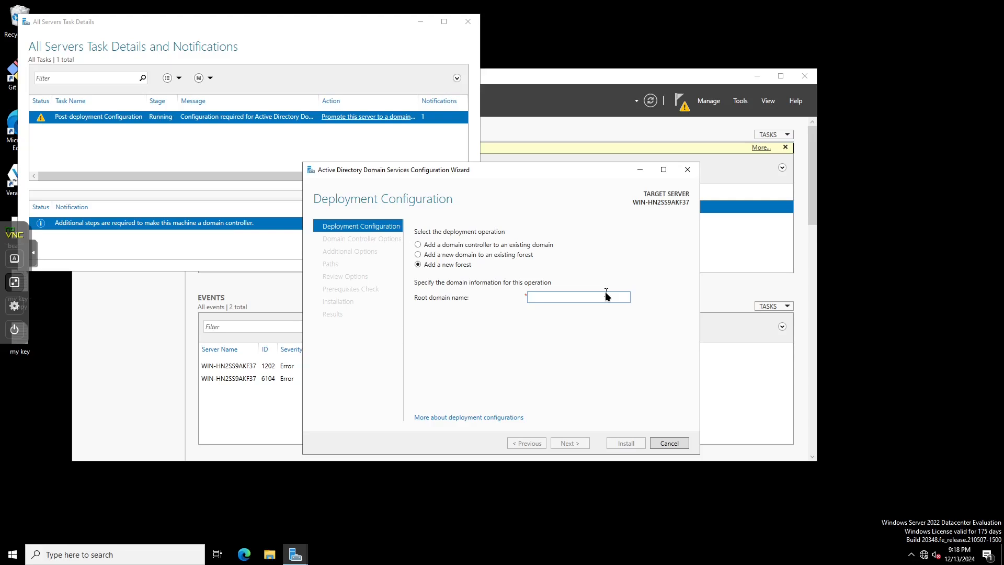
type("nerdherd.inte")
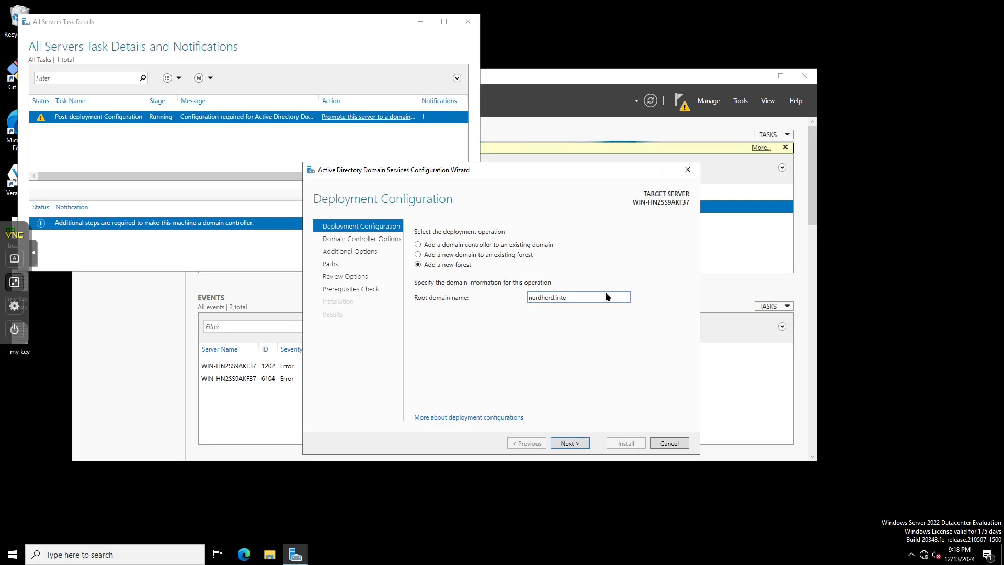
type("rnal")
double_click(570, 297)
left_click(588, 442)
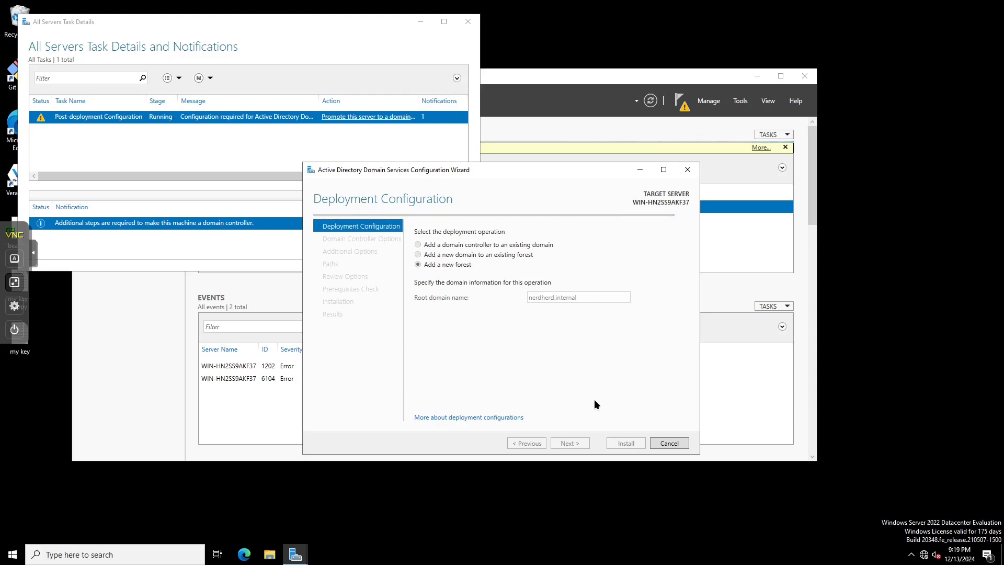
left_click(601, 245)
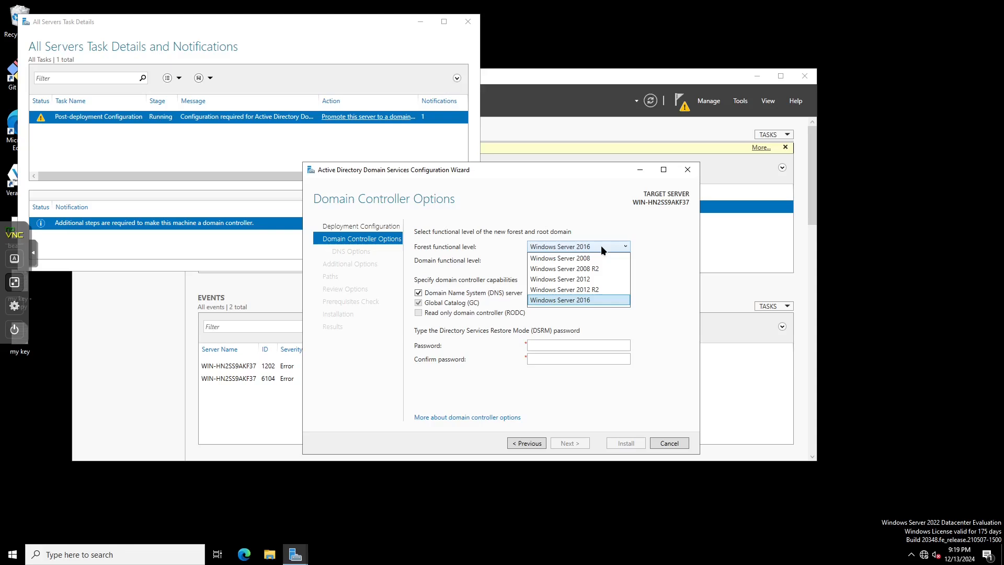
- Browse the forest and domain functional level lists, briefly trying Windows Server 2008 for the forest
left_click(601, 245)
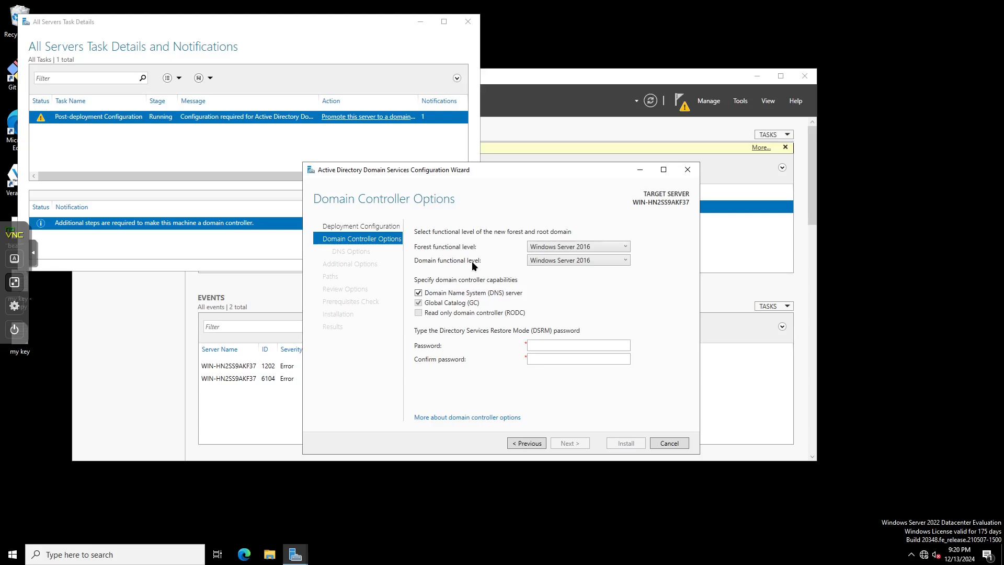
left_click(548, 246)
left_click(547, 246)
left_click(543, 261)
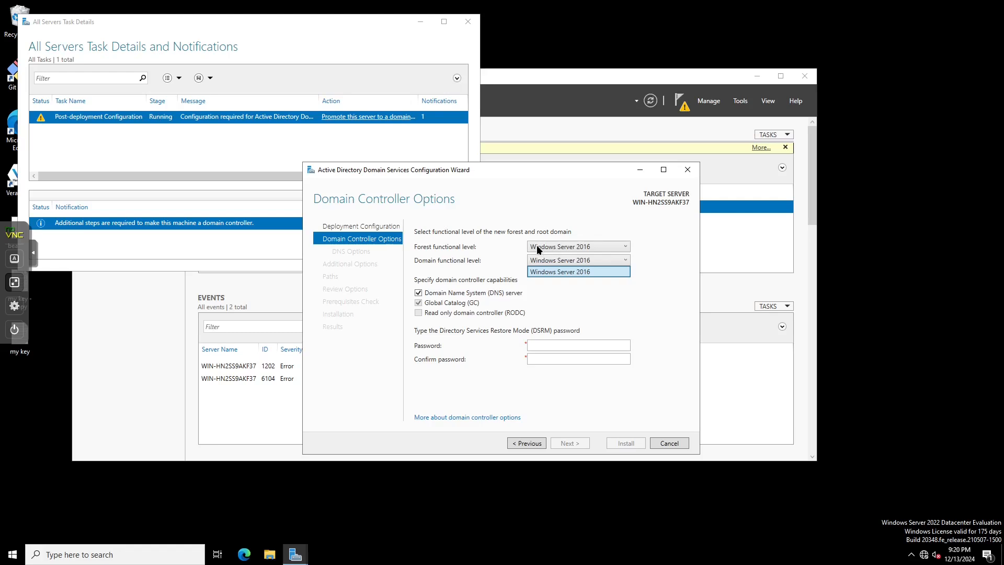
left_click(544, 241)
left_click(544, 243)
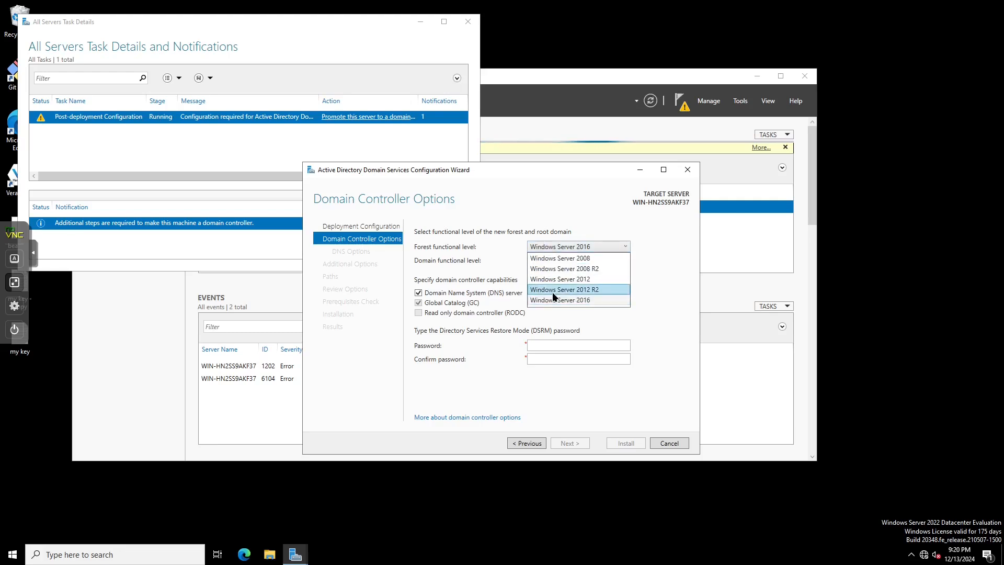
left_click(563, 257)
left_click(563, 258)
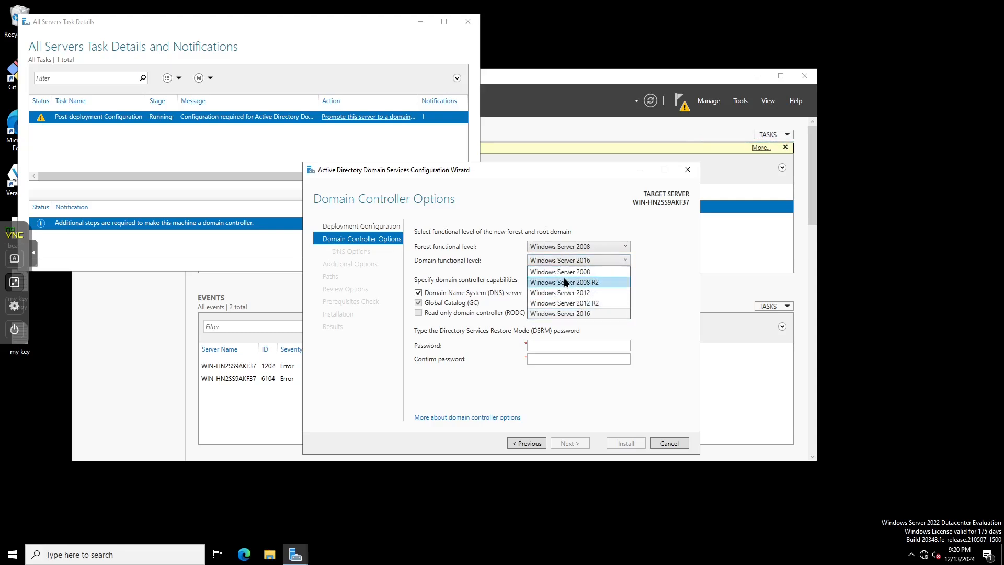
left_click(596, 252)
- Settle the forest functional level on Windows Server 2016, keeping the domain level at Windows Server 2016
left_click(595, 249)
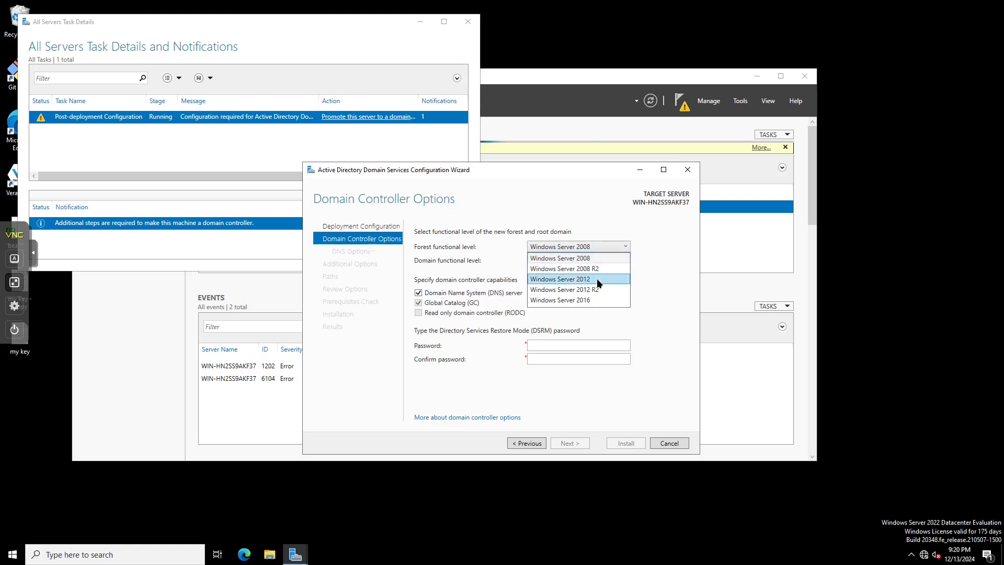
left_click(607, 250)
left_click(606, 257)
left_click(608, 246)
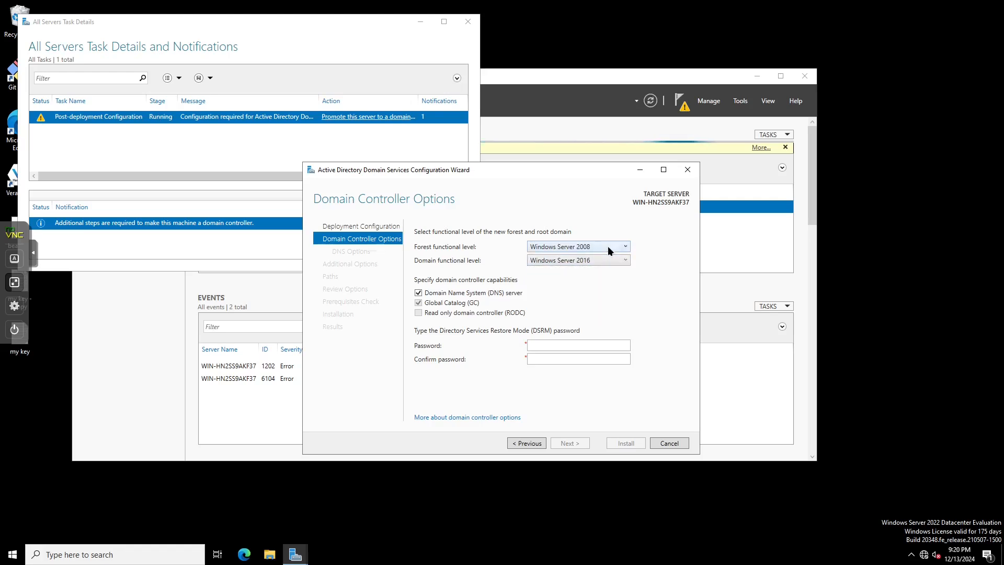
left_click(608, 246)
left_click(606, 277)
left_click(605, 260)
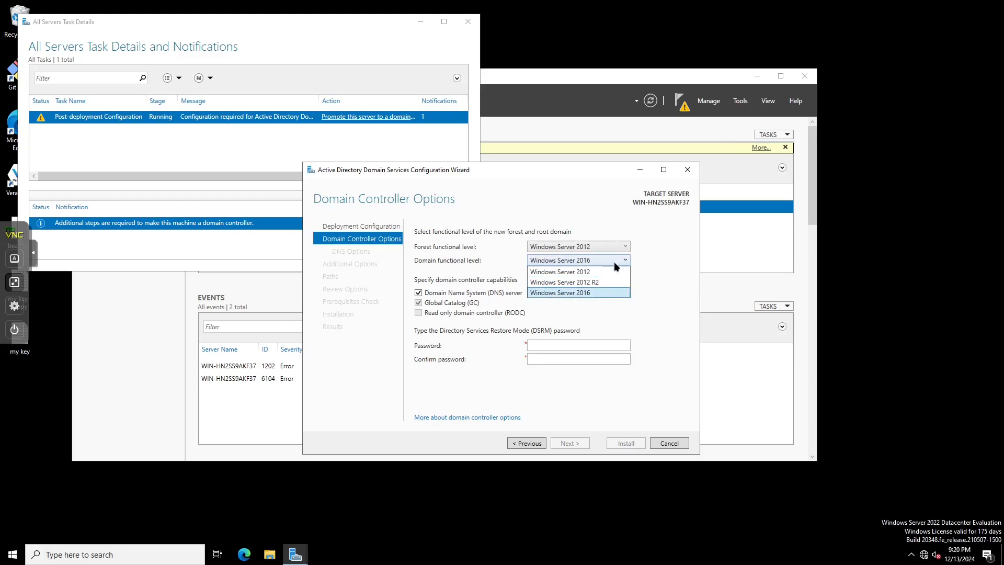
left_click(672, 253)
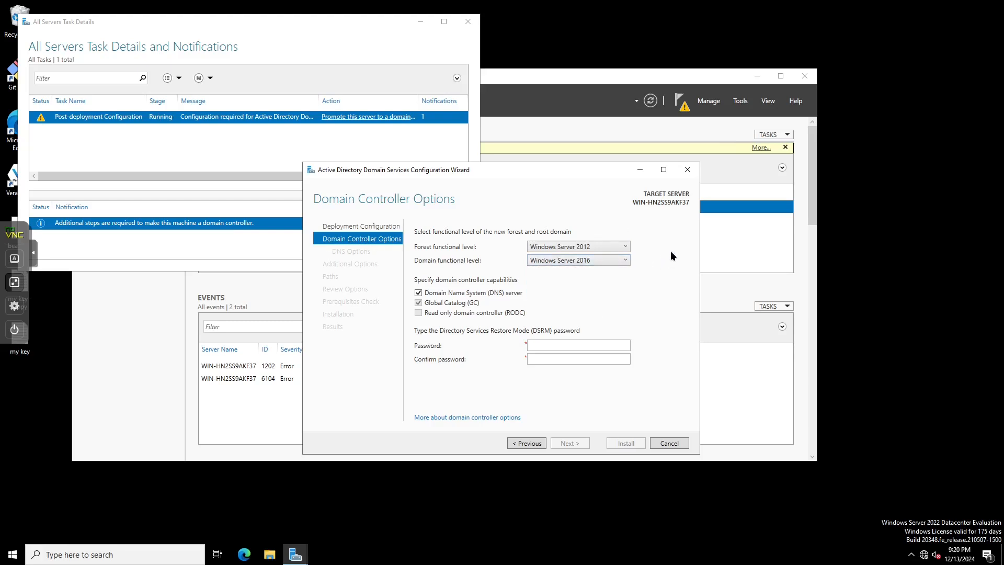
left_click(598, 248)
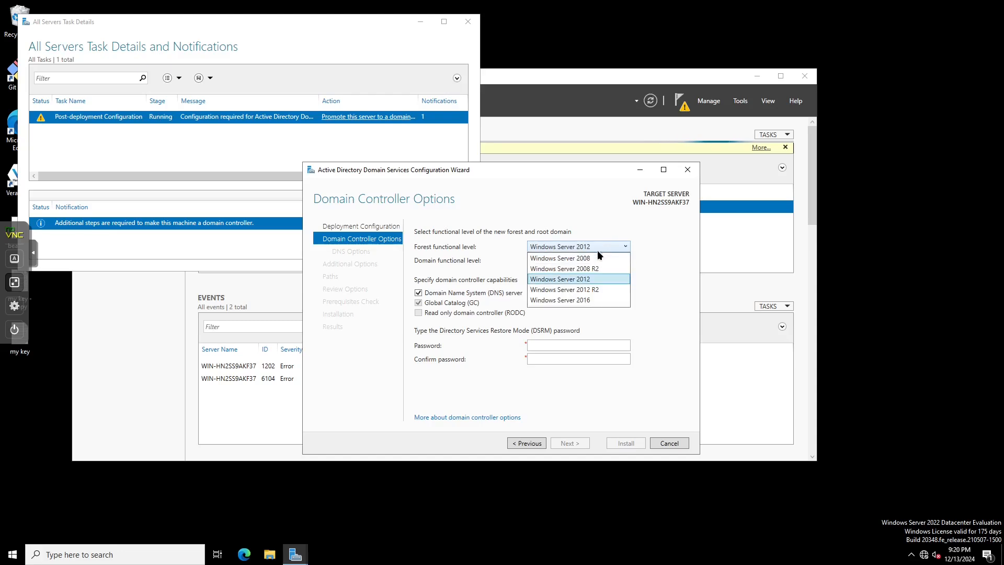
left_click(590, 300)
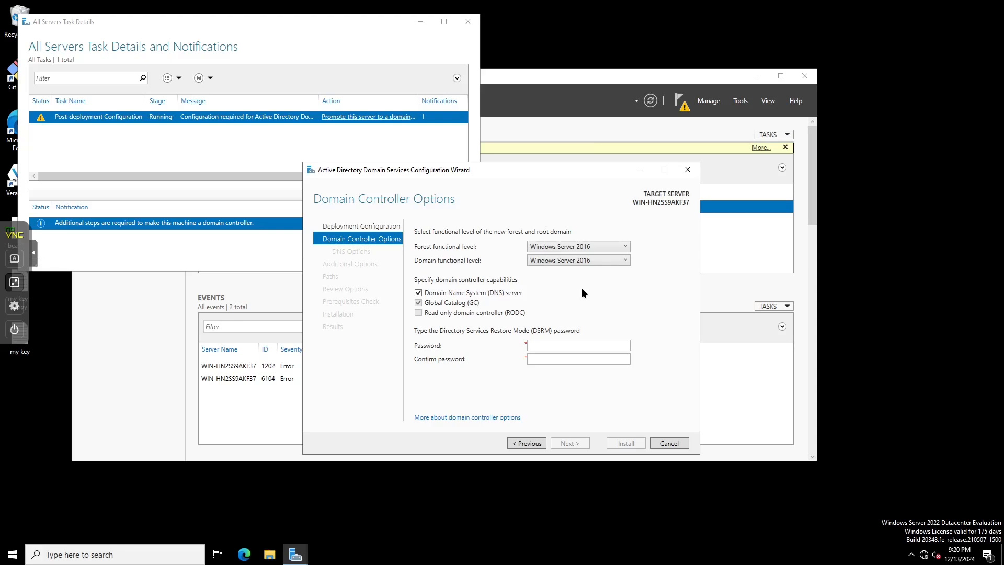
- Enter the DSRM password and its confirmation, then try to advance past Domain Controller Options
left_click(587, 345)
type("Password1")
key("Tab")
type("******")
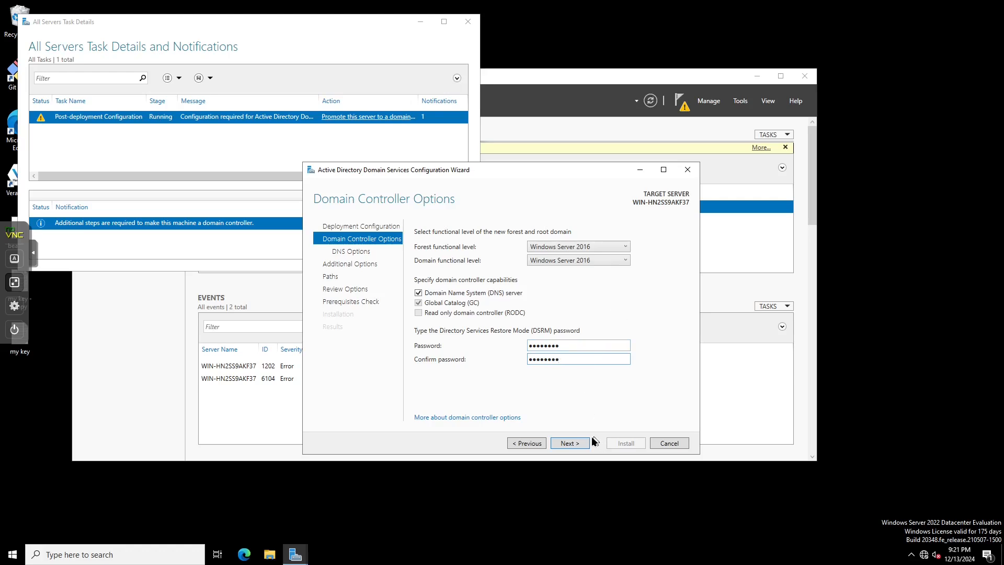
left_click(578, 443)
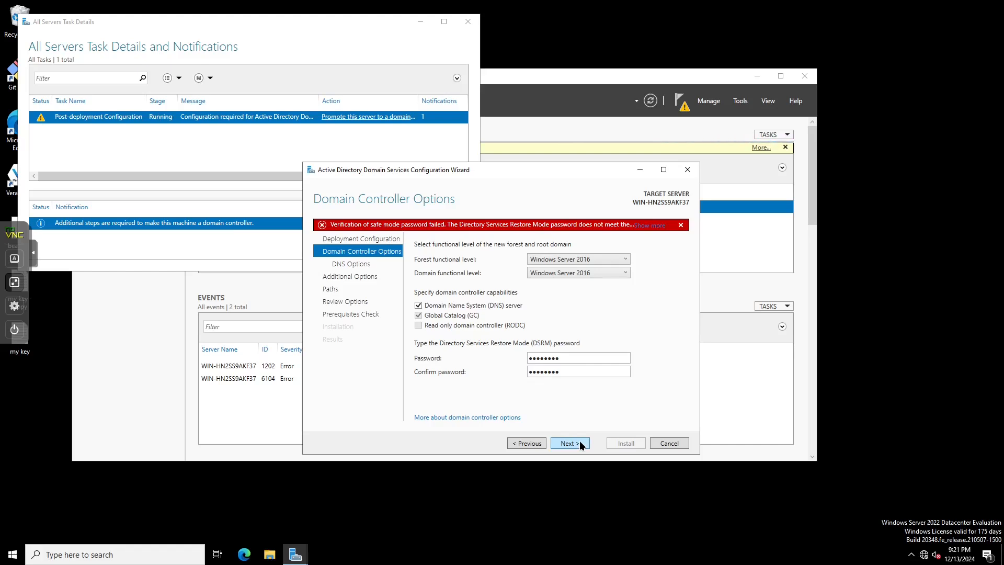
- Append a character to both DSRM password fields and retry advancing
type("1")
left_click(603, 369)
type("1")
left_click(575, 444)
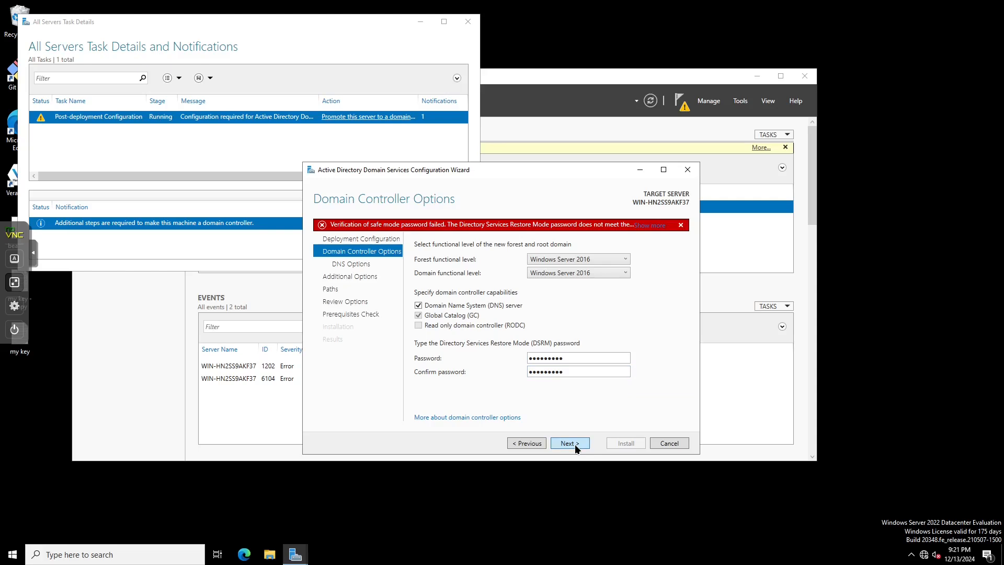
- Retype a matching DSRM password in both fields and continue past DNS Options without delegation
double_click(595, 362)
type("Passwor")
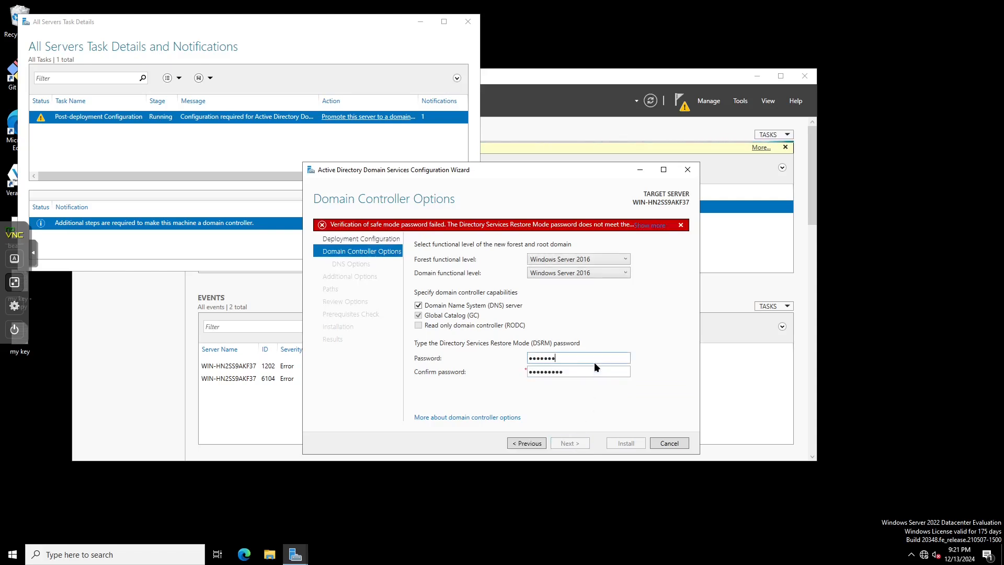
type("d")
key("ctrl+BackSpace")
type("Password1")
key("Tab")
type("Password1")
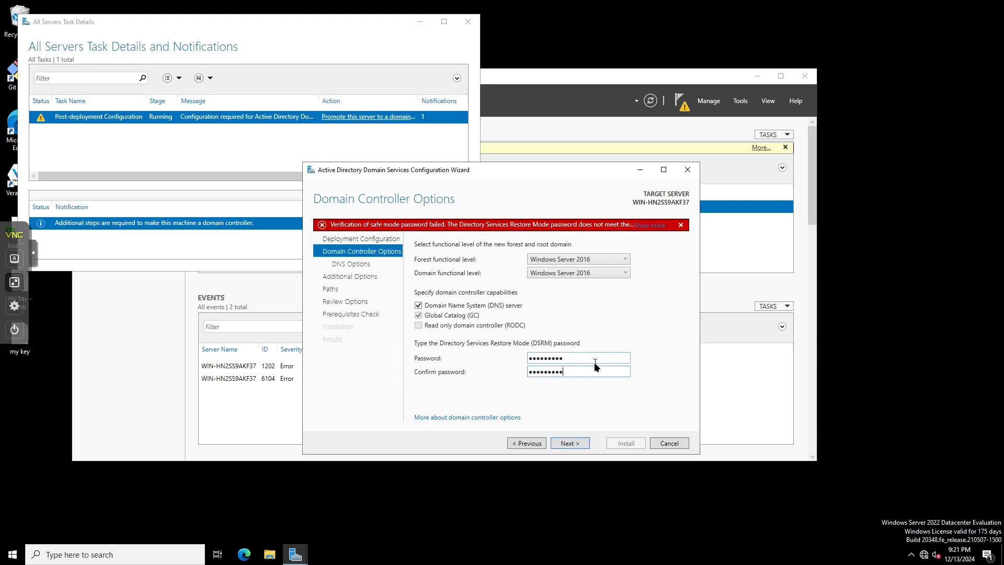
left_click(576, 444)
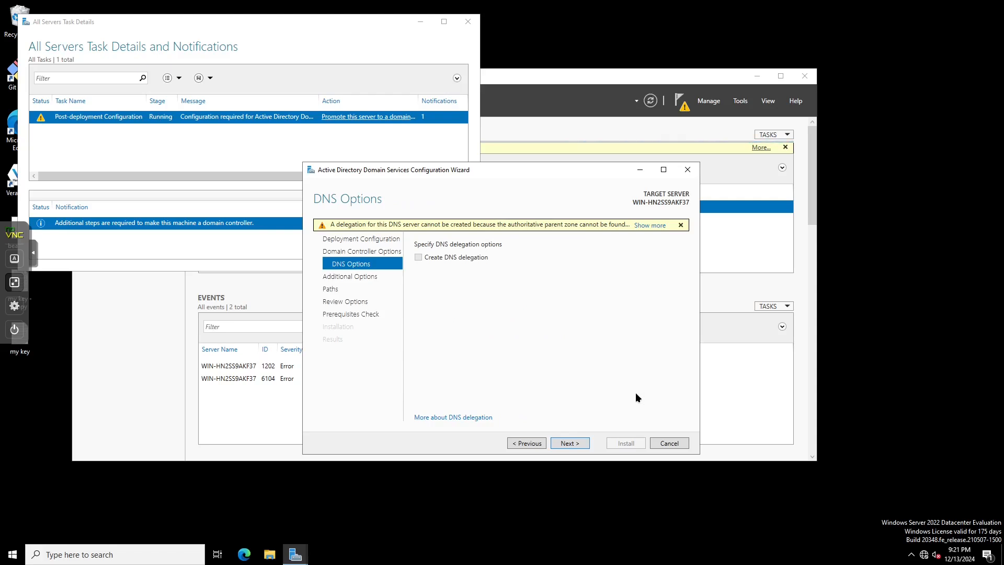
left_click(586, 442)
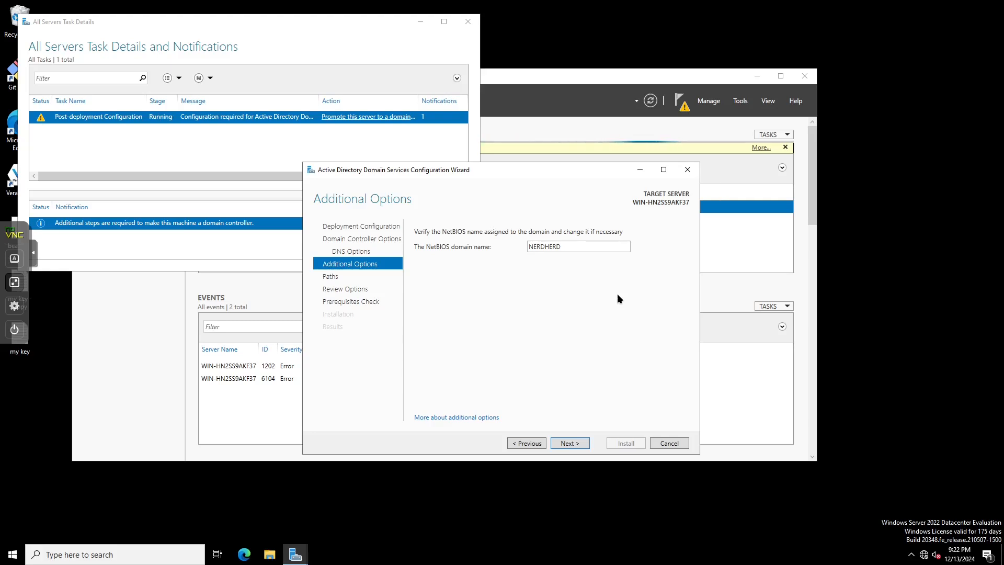
- Replace the NetBIOS name NERDHERD with NERDINTERNAL and continue to the Paths page
double_click(586, 250)
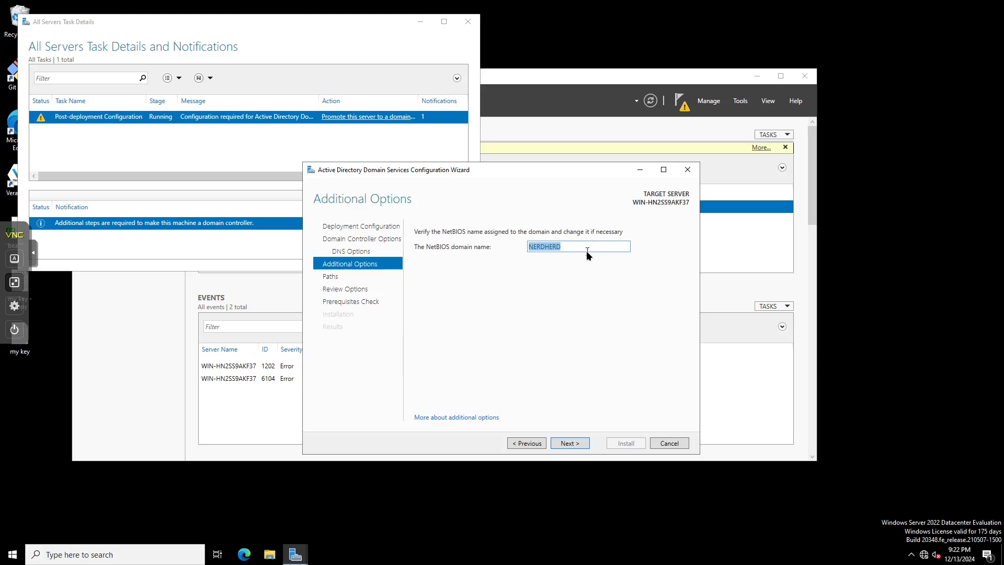
key("BackSpace")
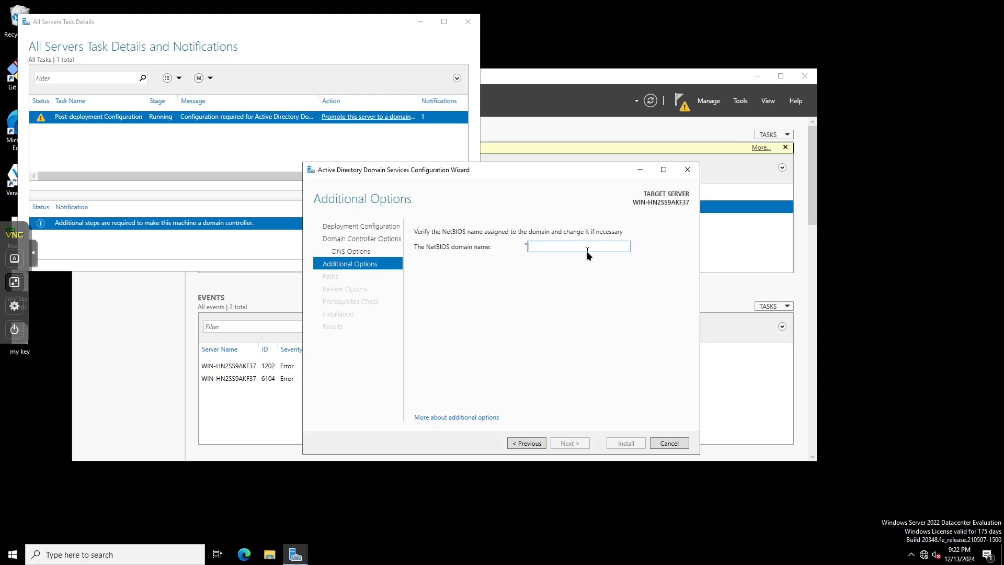
type("Nerd")
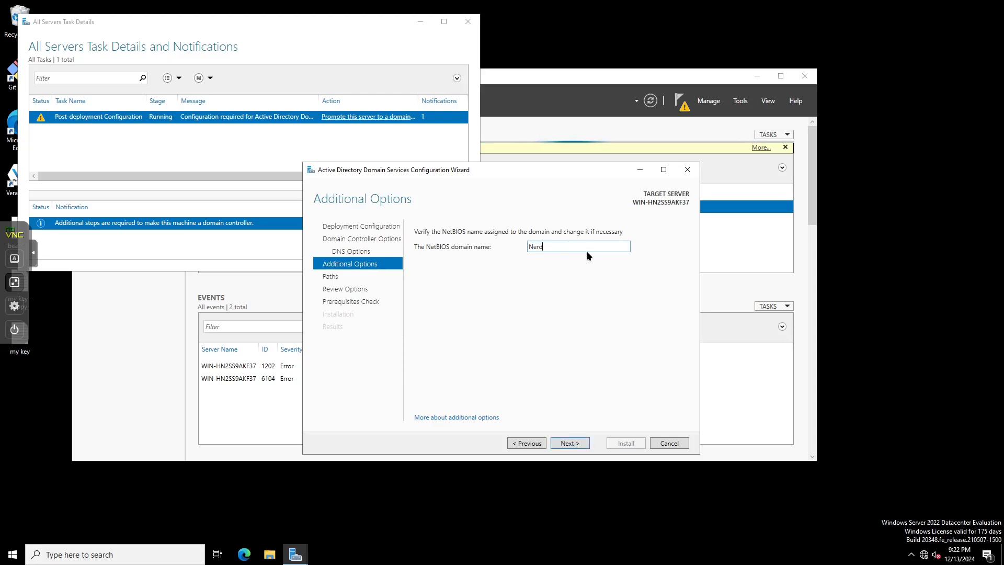
key("BackSpace")
key("BackSpace")
type("ERDINTERNAL")
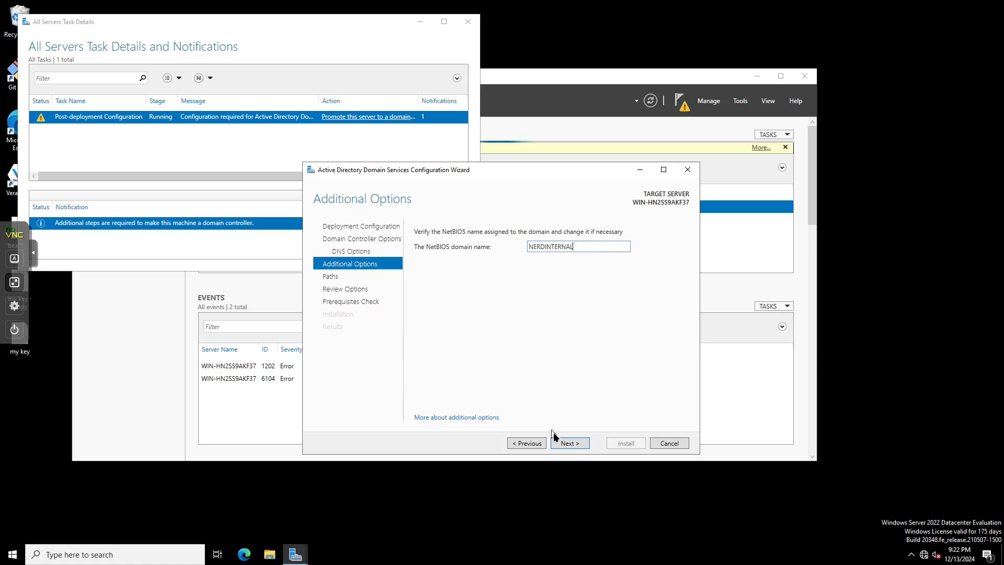
left_click(570, 443)
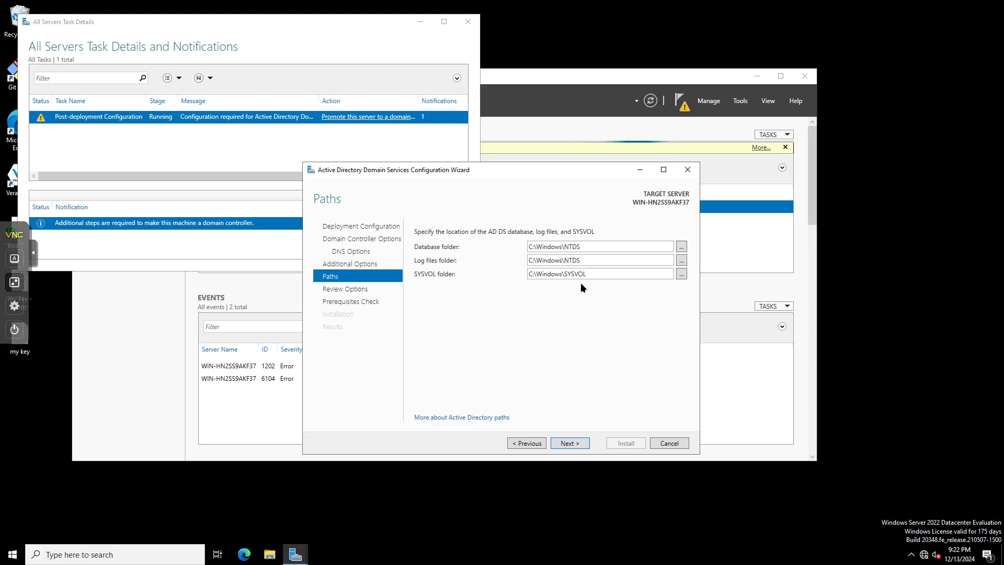
- Accept the default C:\Windows paths and review options to run the prerequisites check
key("Return")
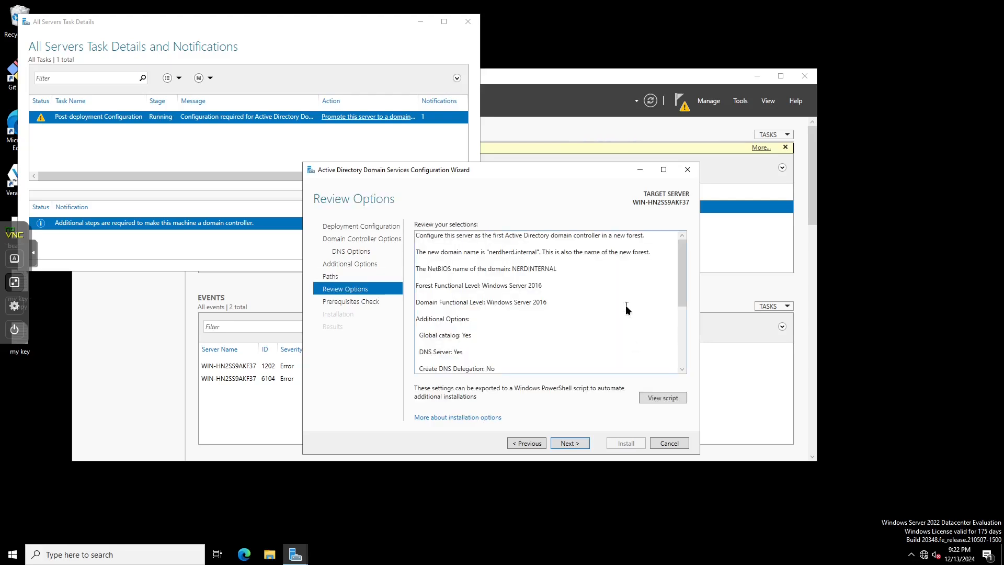
left_click(582, 440)
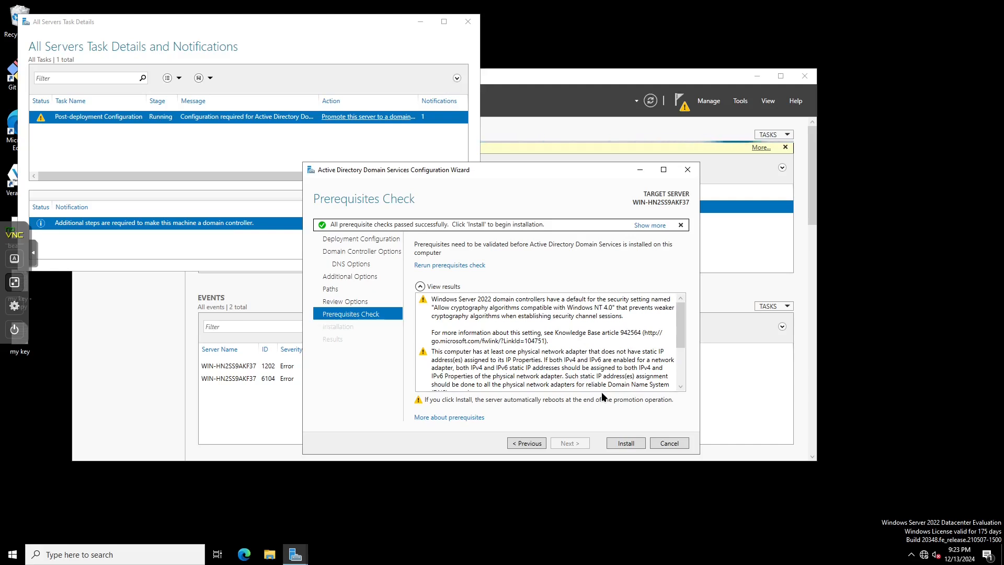
- Start the domain controller installation and let the server reboot automatically
key("Tab")
left_click_drag(681, 333, 704, 274)
left_click(626, 443)
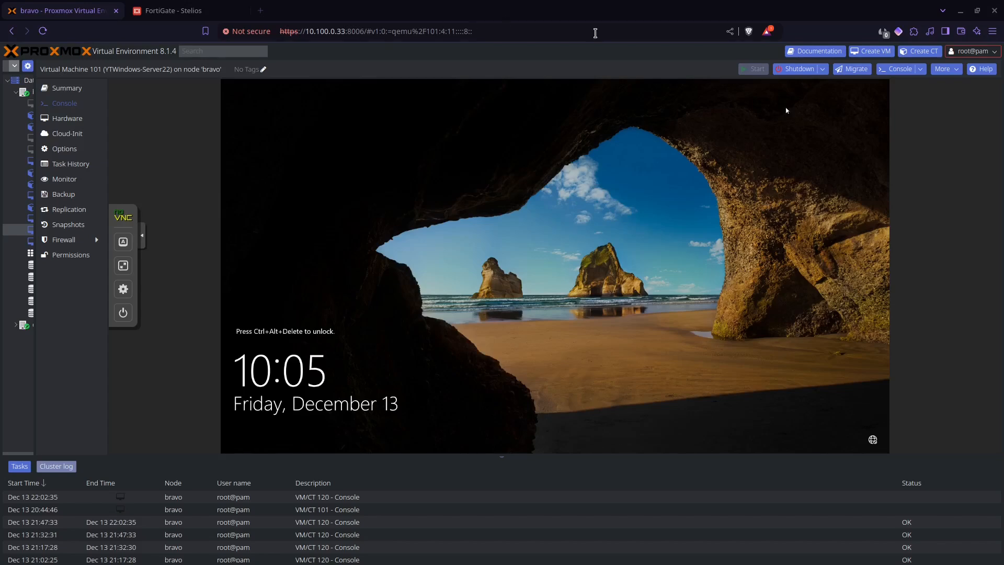
- Send Ctrl+Alt+Del from the console's extra keys, go fullscreen, and sign in with the Administrator password
left_click(123, 242)
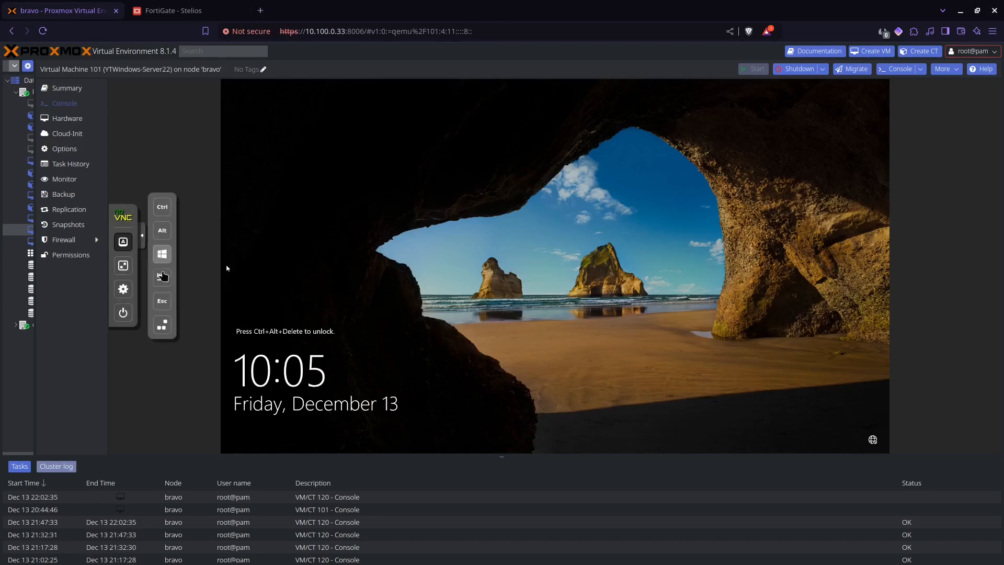
left_click(168, 329)
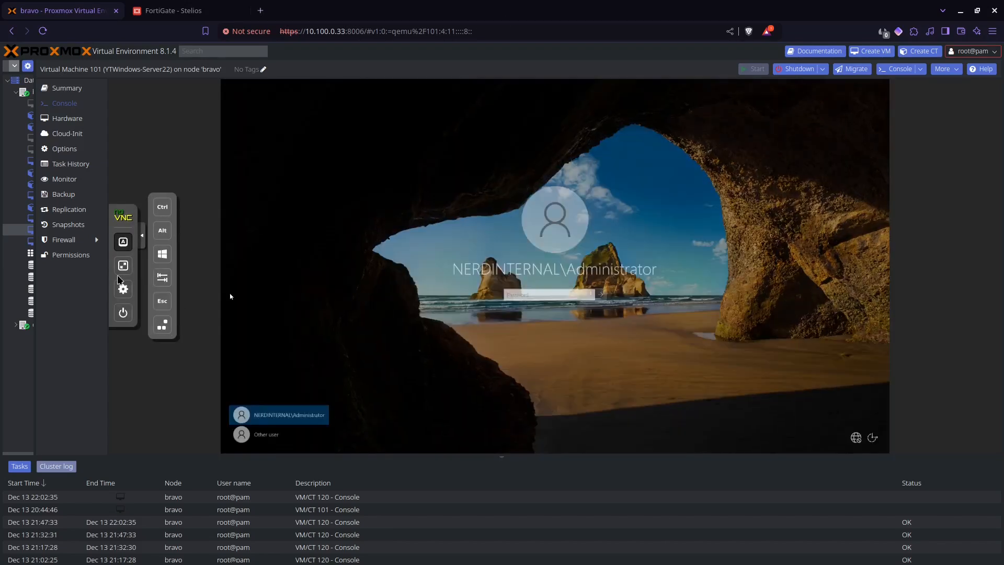
left_click(121, 268)
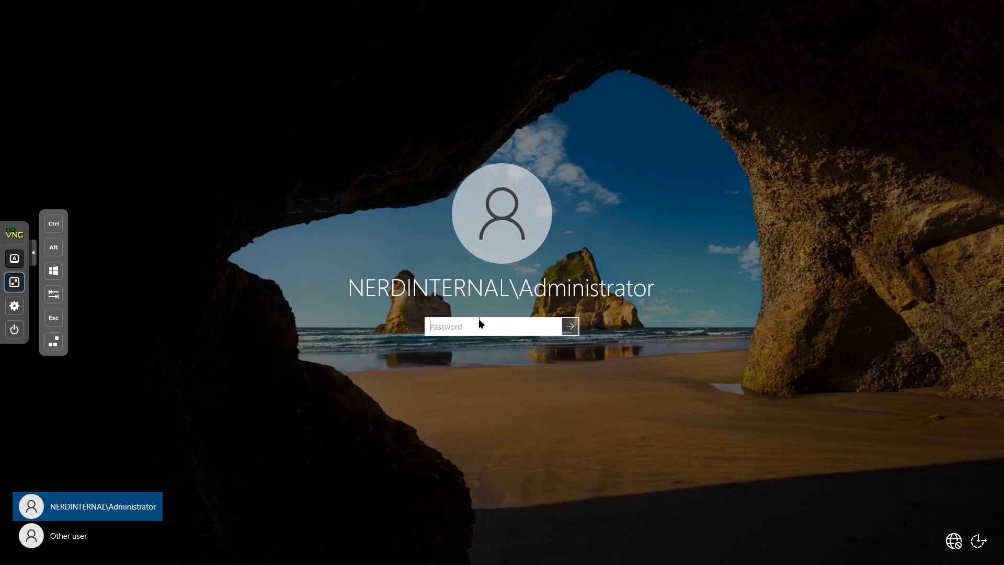
type("•")
key("BackSpace")
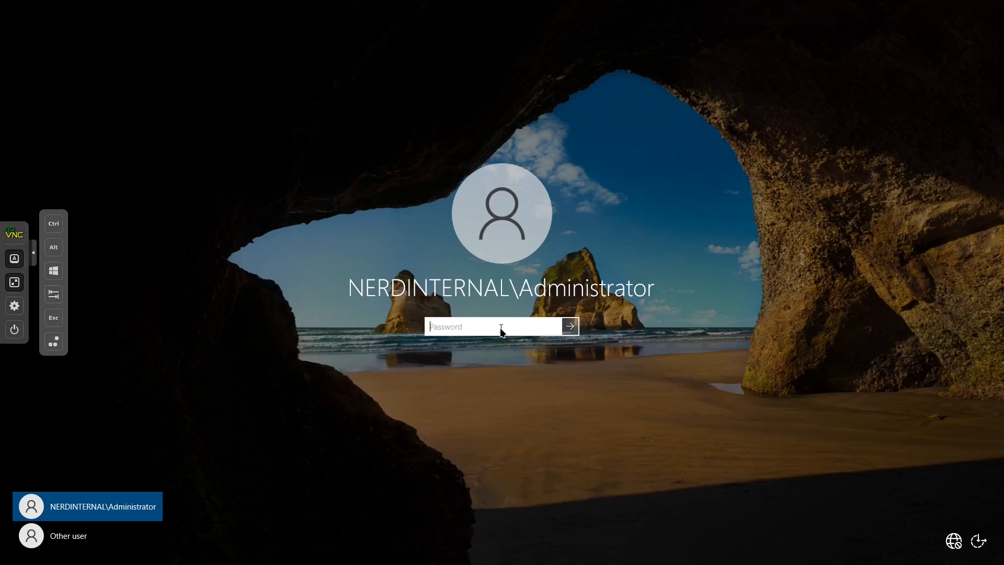
type("•••••••••")
key("Return")
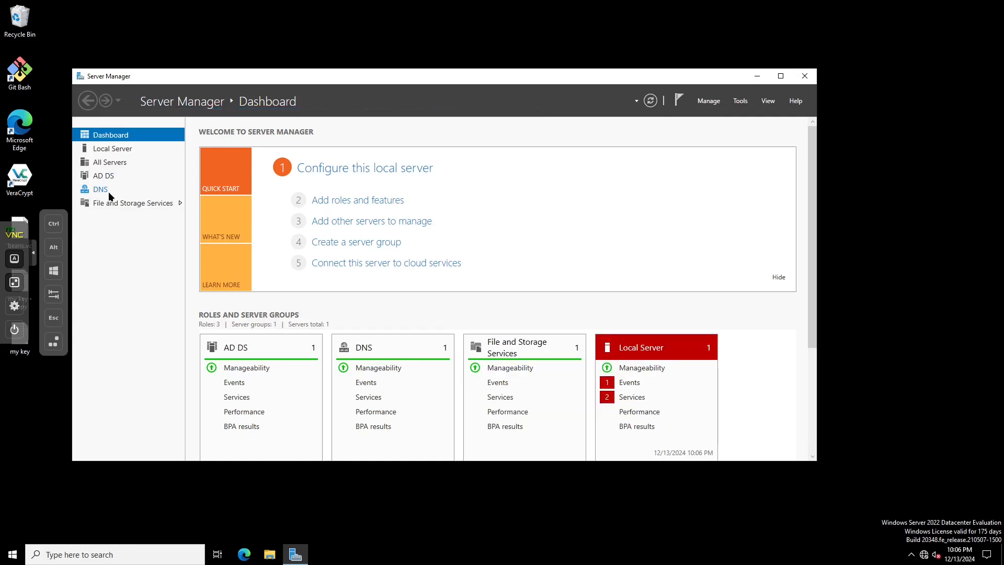
- Open DNS Manager for the server from Server Manager's DNS role page
left_click(118, 177)
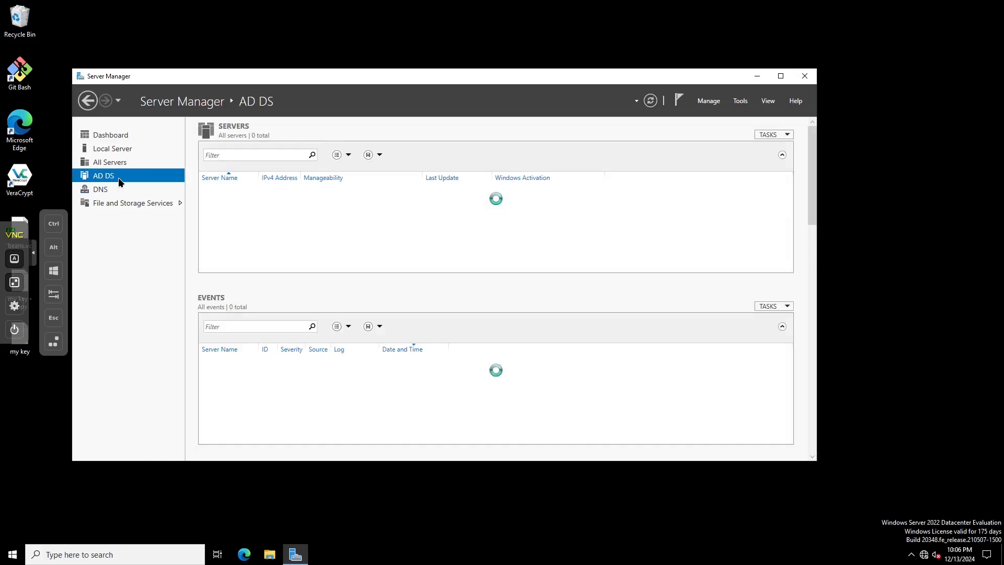
left_click(117, 191)
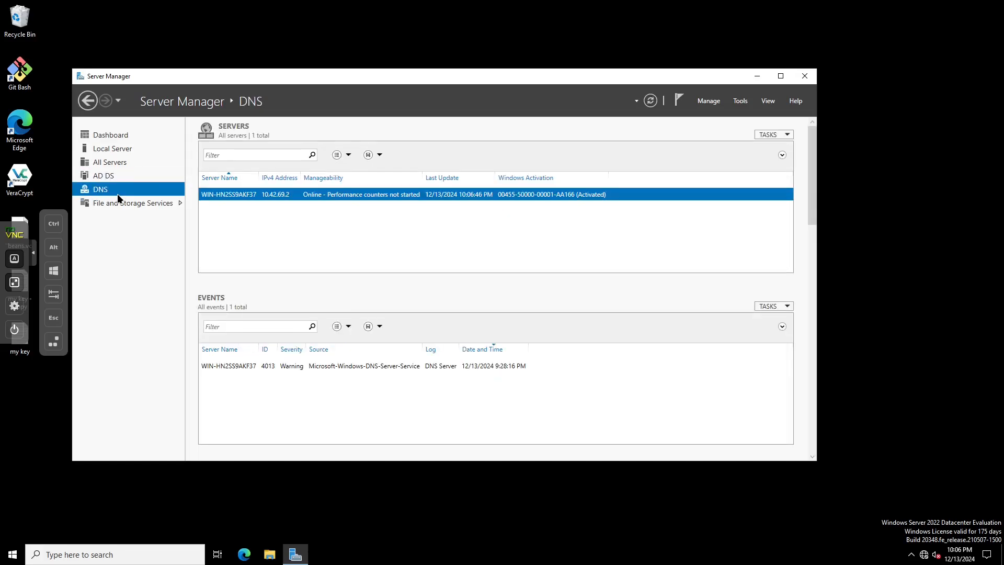
right_click(316, 194)
left_click(352, 277)
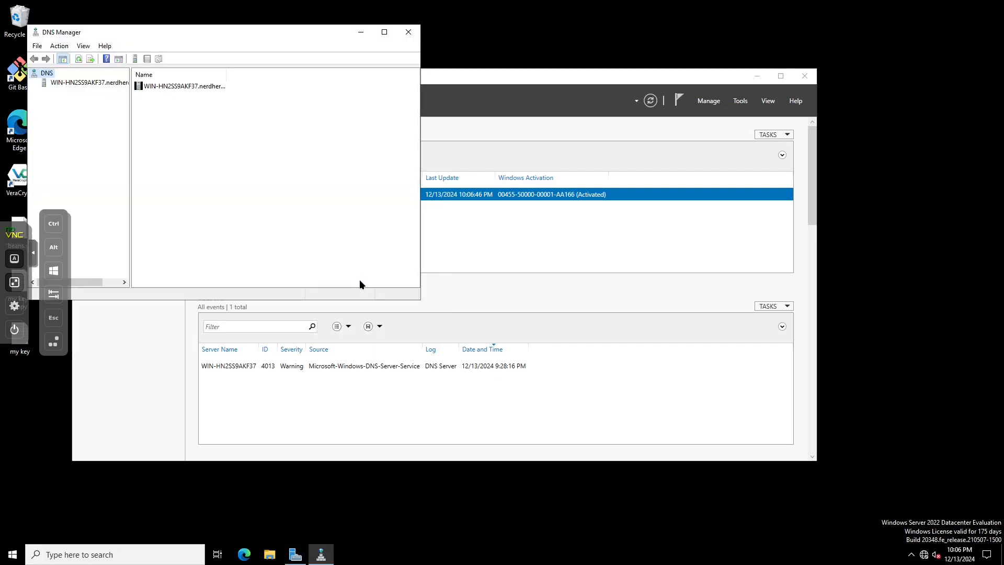
- Expand the server and show the _msdcs.nerdherd.internal and nerdherd.internal forward lookup zones
left_click(55, 83)
left_click_drag(190, 34, 385, 187)
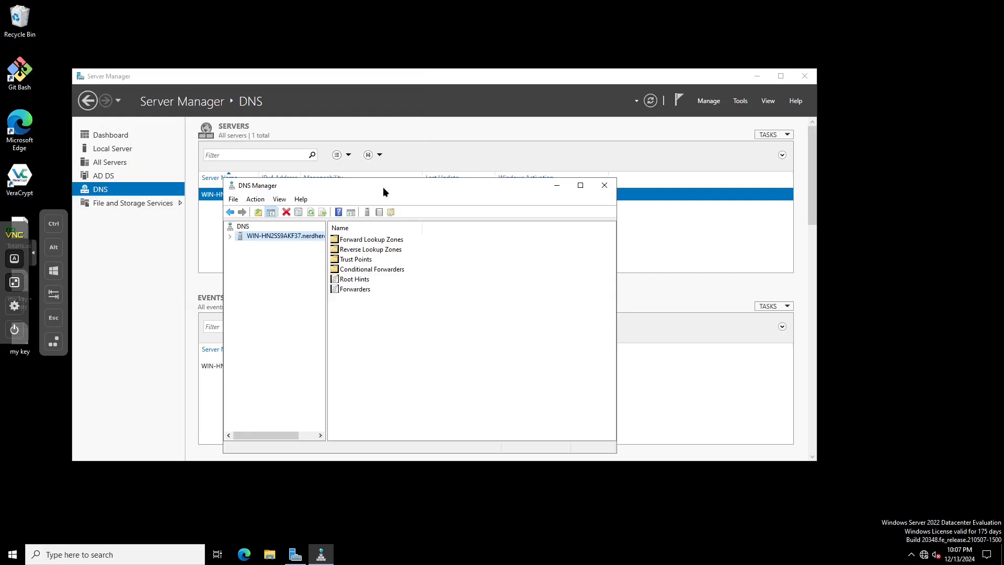
double_click(378, 238)
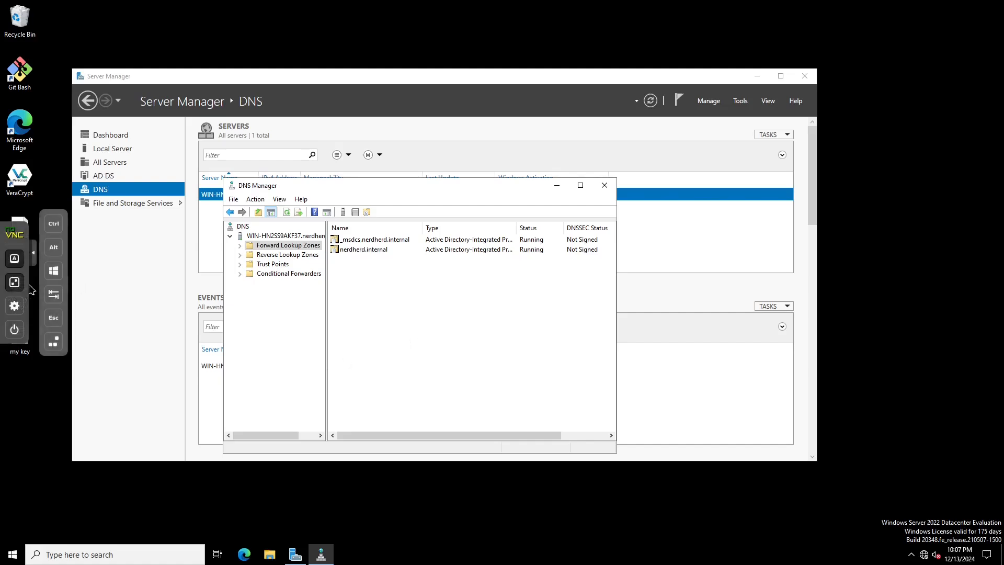
left_click(11, 280)
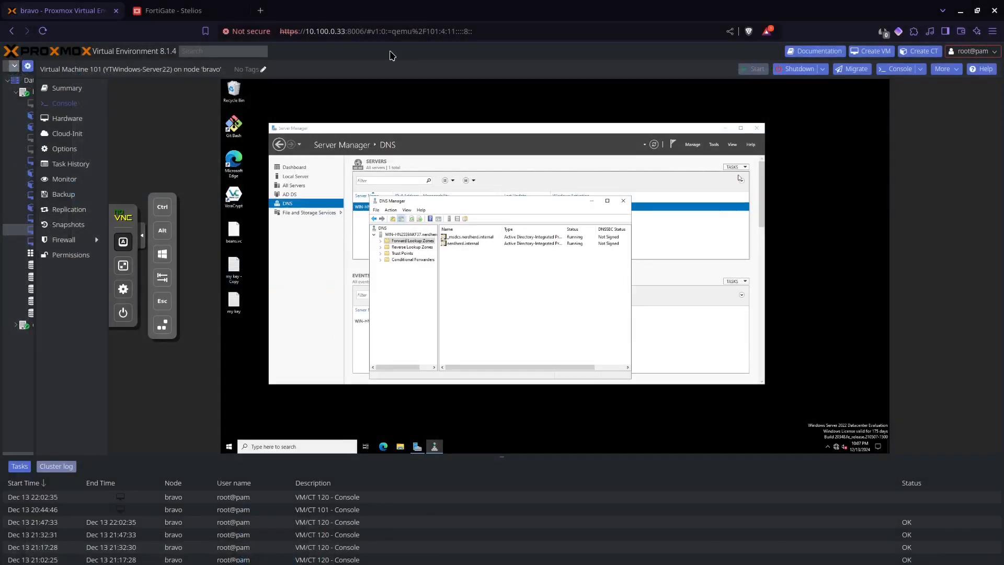
- Check the server VM's Network 3 details, confirming IPv4 address 10.42.69.2, then return to FortiGate
left_click(191, 8)
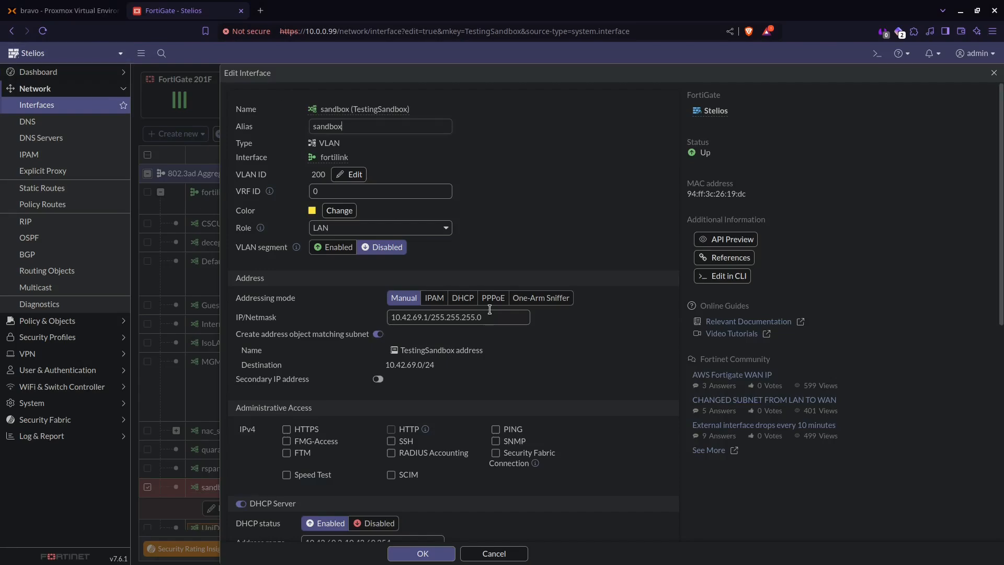
left_click(100, 12)
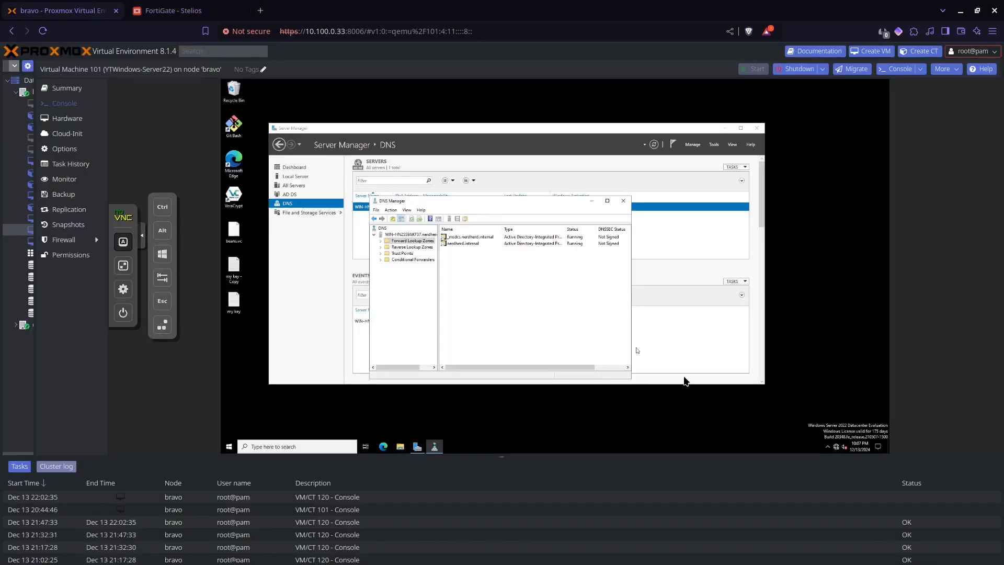
left_click(839, 446)
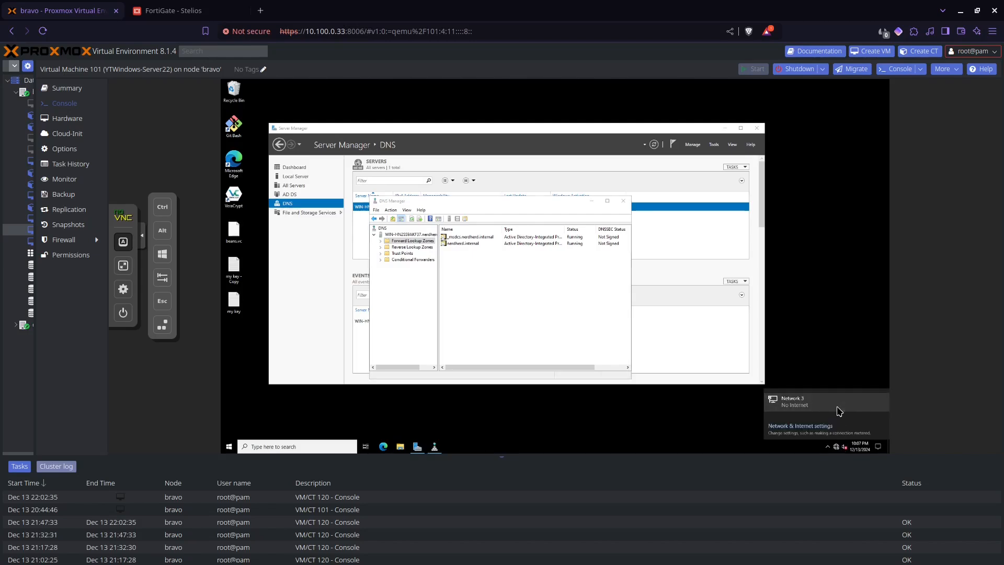
left_click(839, 411)
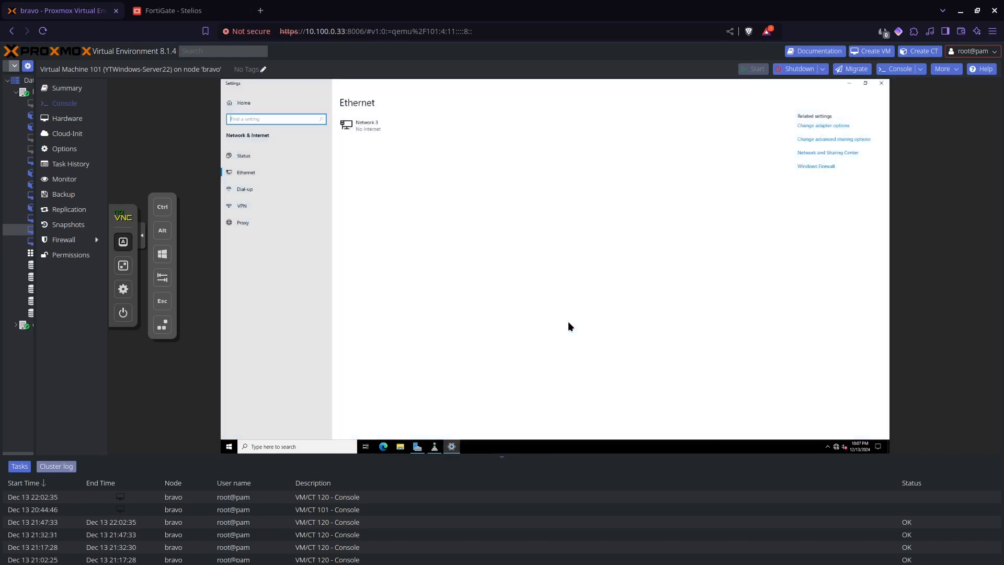
left_click(391, 122)
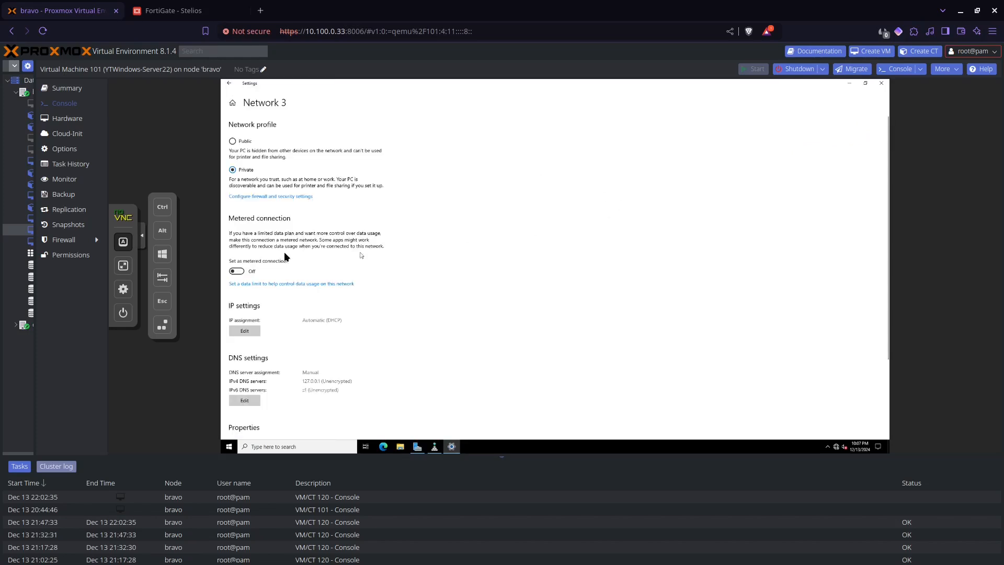
scroll(299, 271, "down", 3)
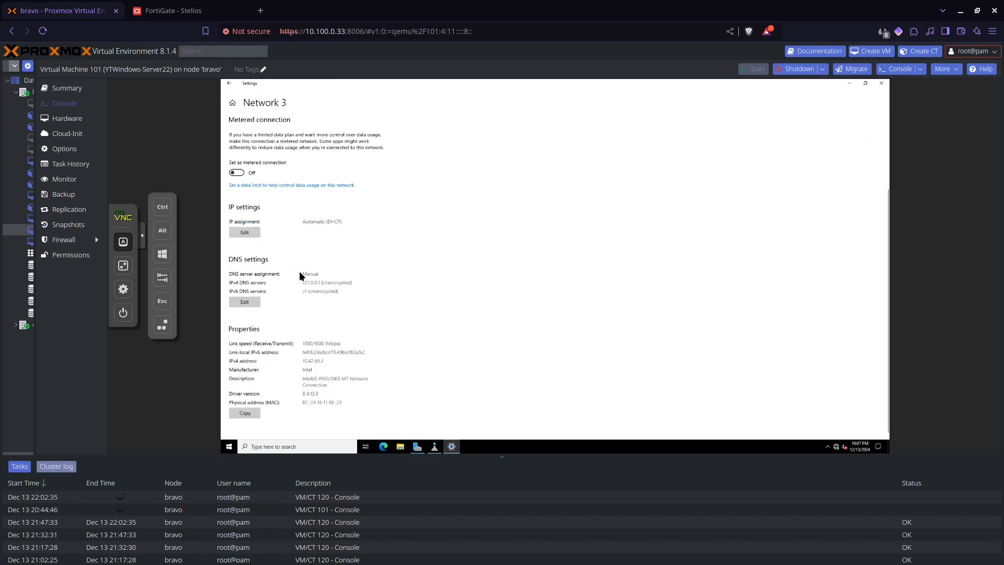
scroll(300, 271, "up", 1)
scroll(299, 271, "down", 1)
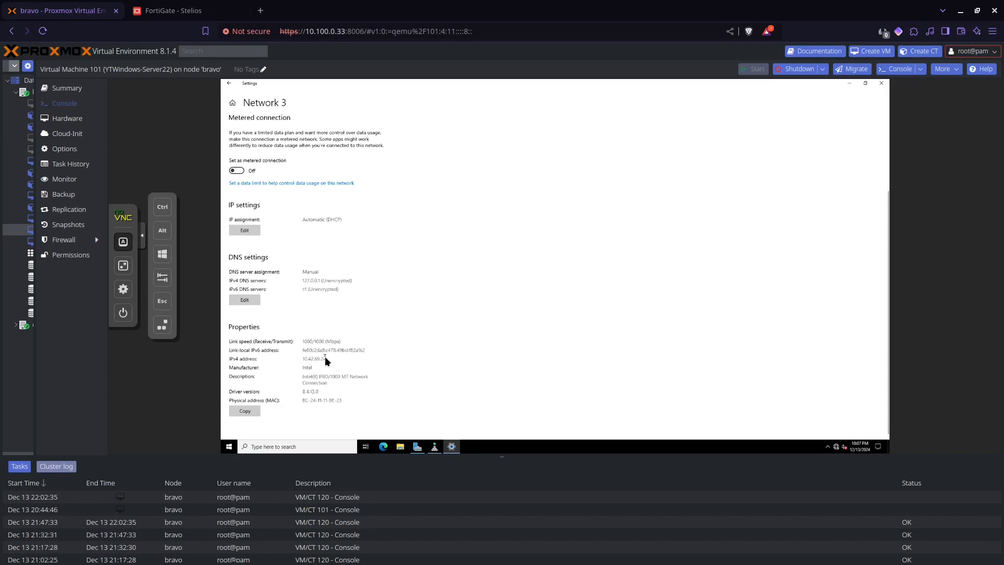
left_click(201, 16)
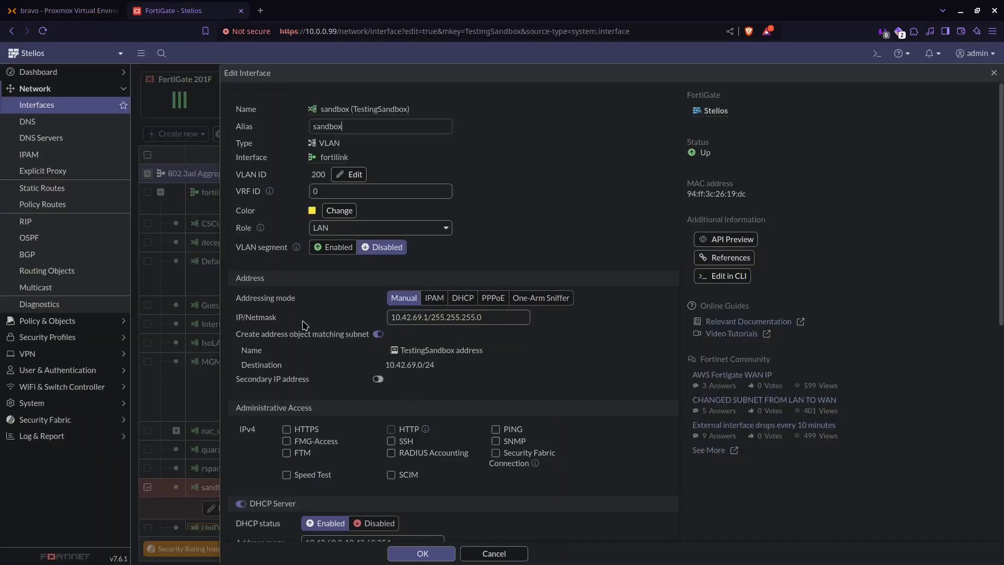
- Set the sandbox DHCP server's DNS server 1 to 10.42.69.2 and save the interface
scroll(291, 324, "down", 3)
scroll(292, 325, "down", 3)
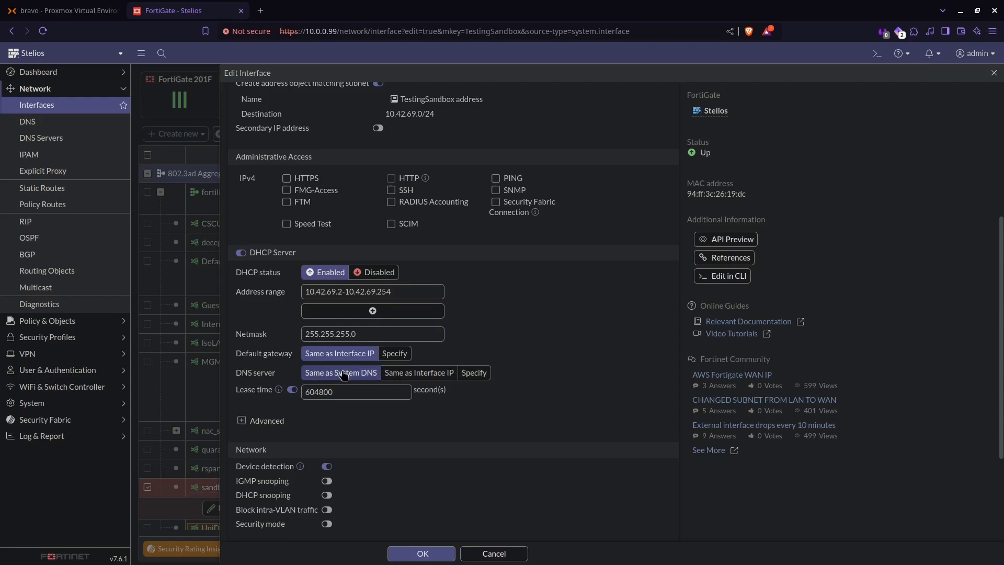
left_click(460, 373)
left_click(365, 393)
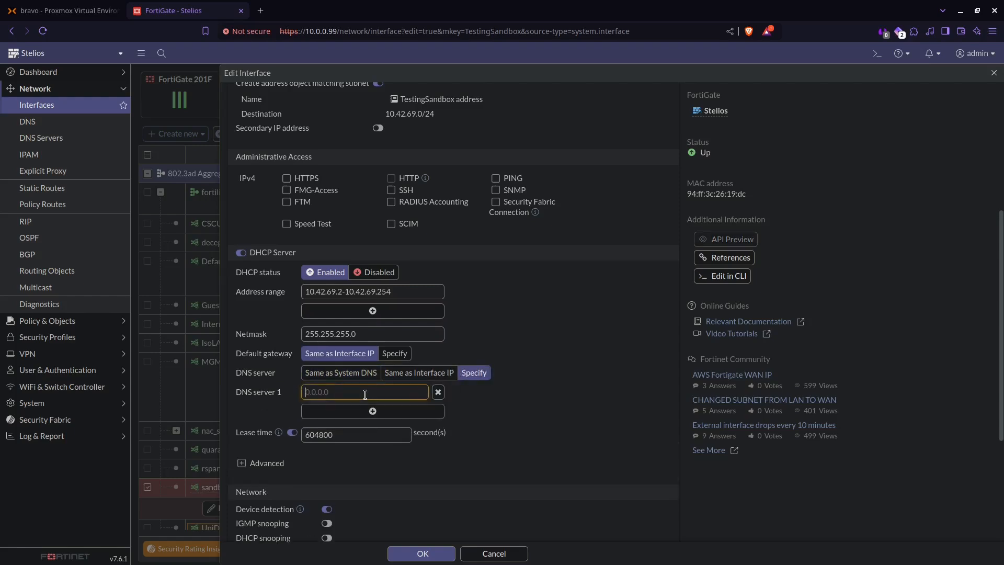
type("10.42.69.2")
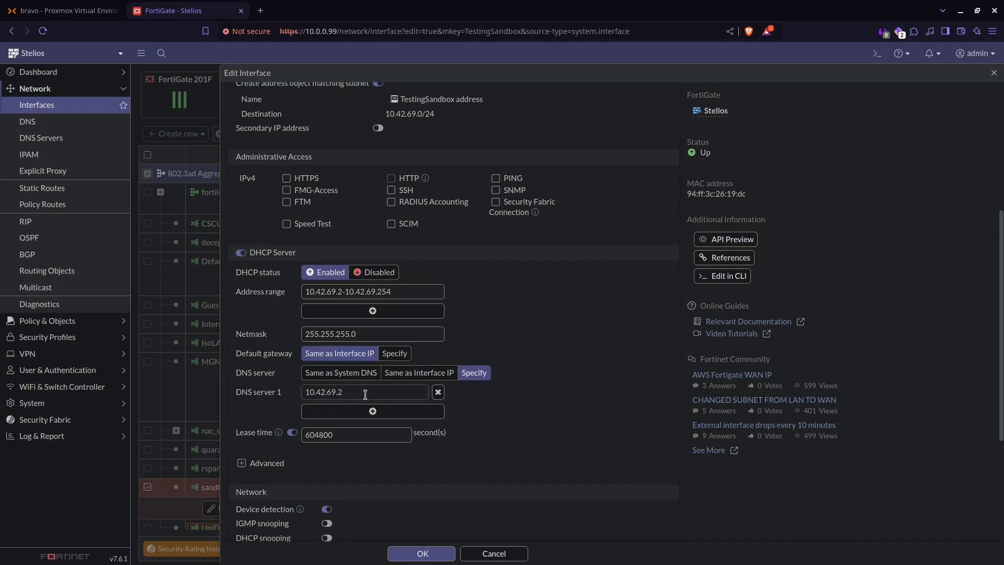
left_click(406, 557)
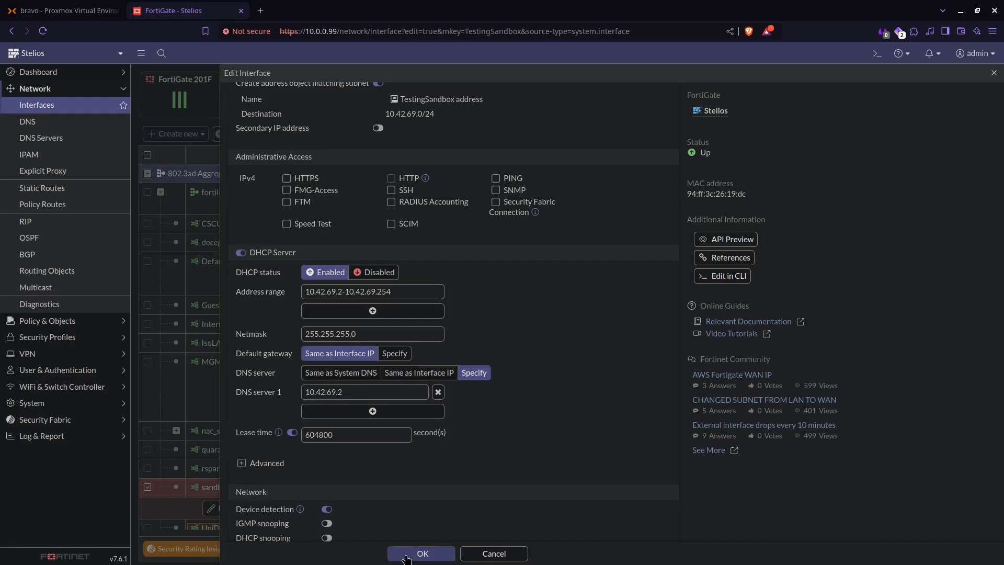
left_click(87, 13)
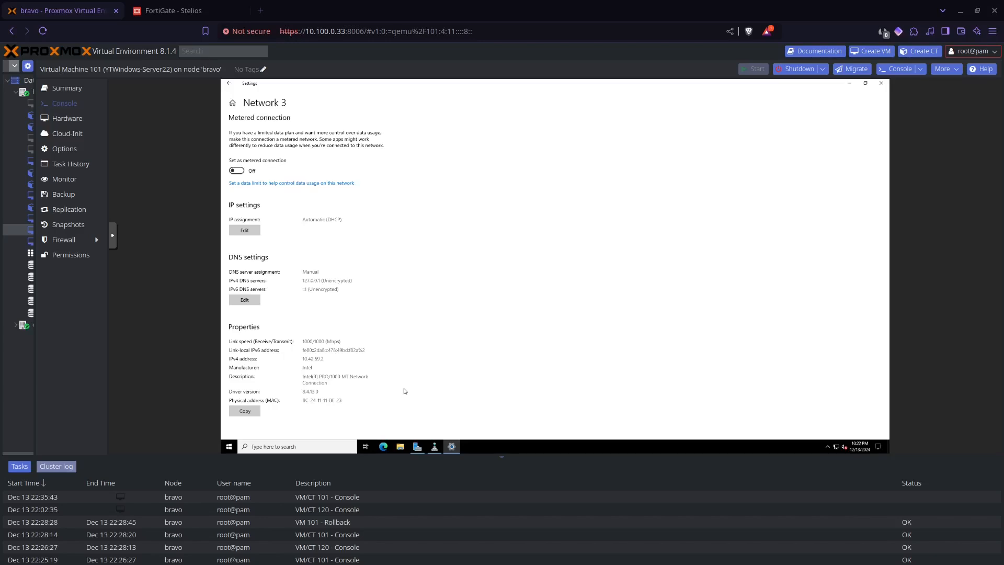
- Close the network settings and DNS Manager and return to Server Manager's AD DS page
left_click(881, 82)
left_click(623, 201)
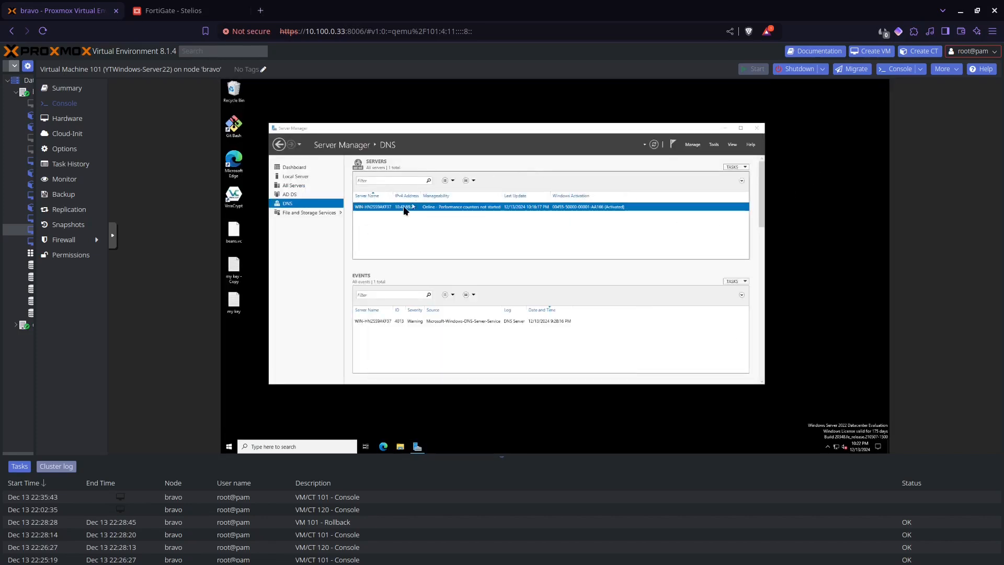
left_click(320, 195)
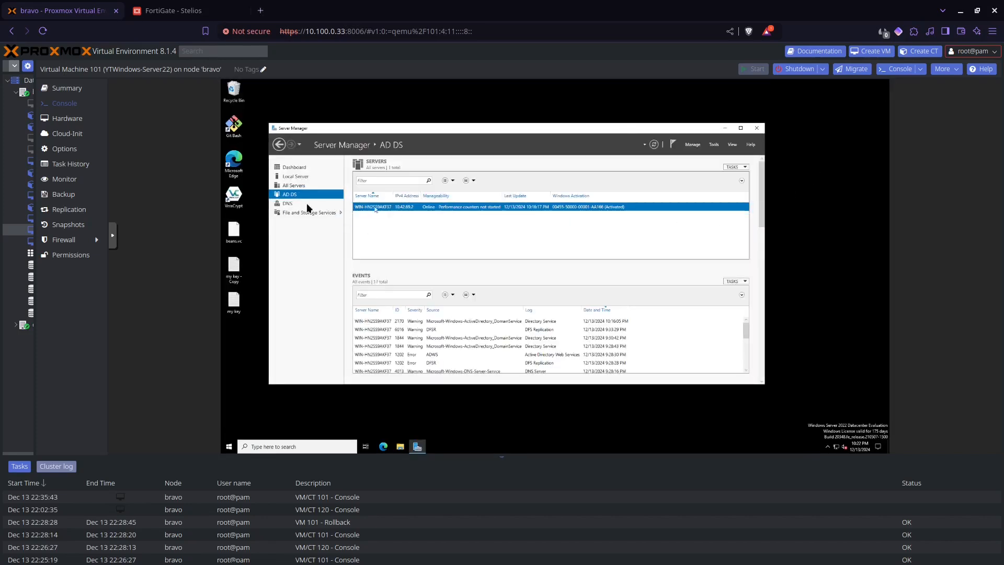
- Open Active Directory Users and Computers for the server in the full-screen console
left_click(110, 237)
left_click(124, 267)
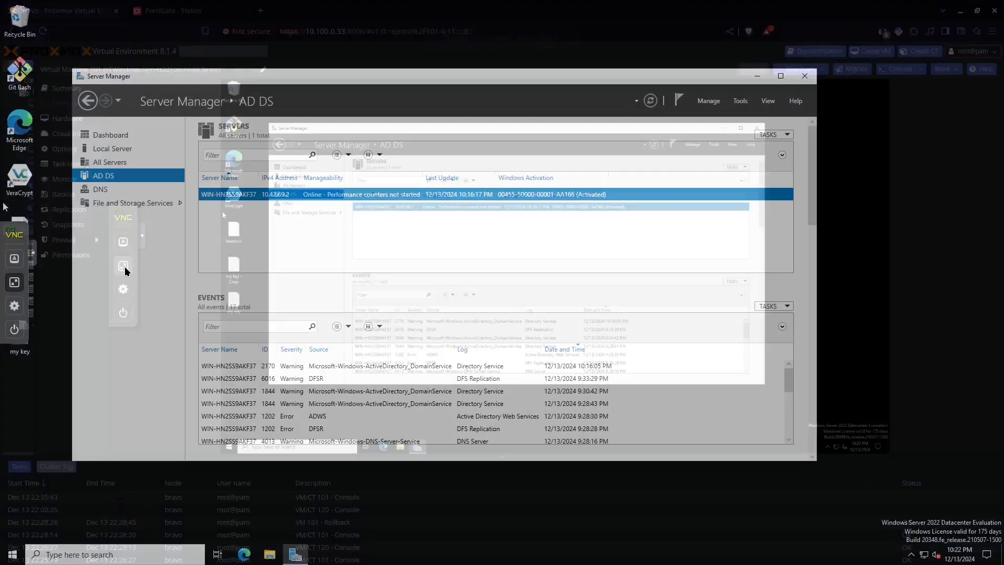
right_click(406, 194)
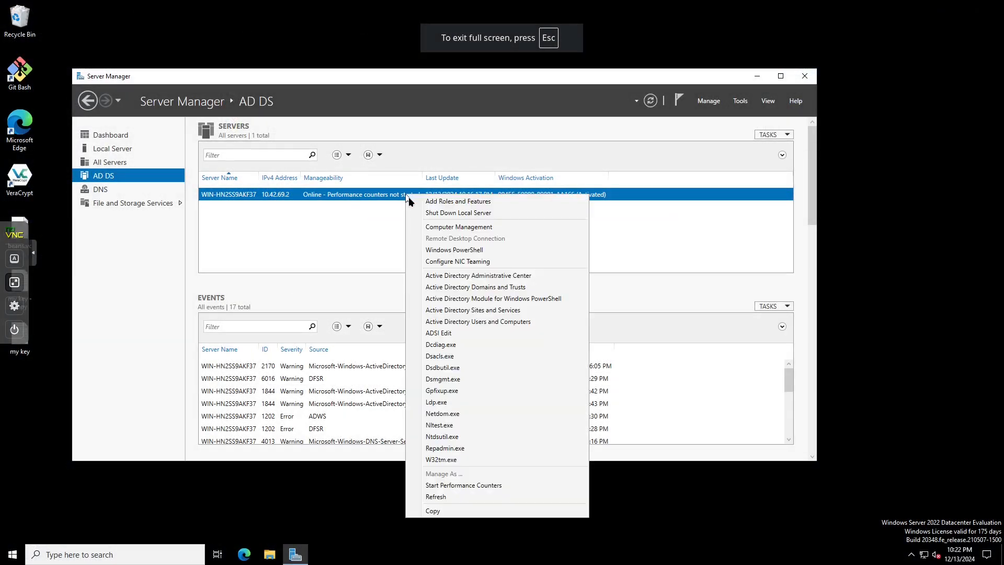
left_click(438, 320)
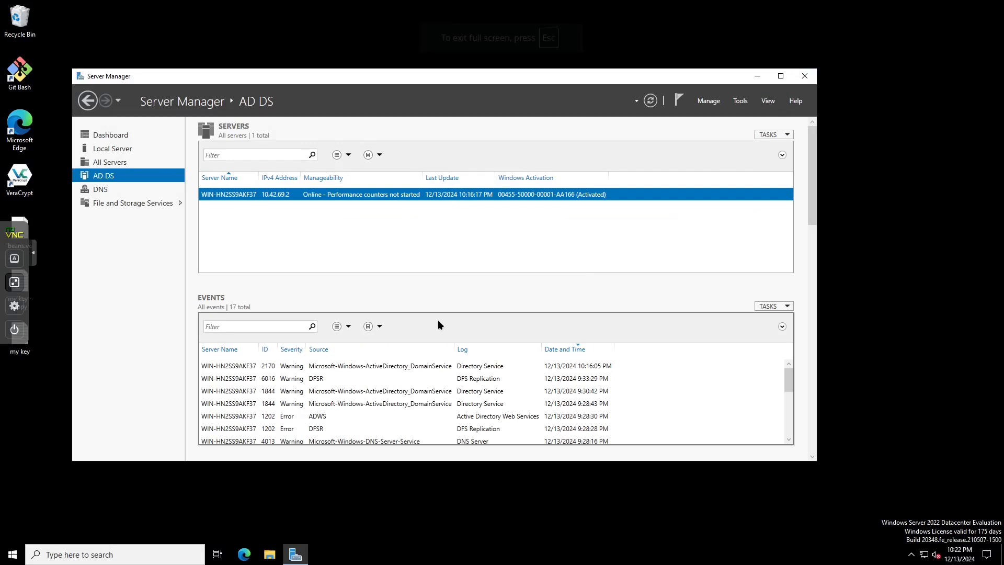
left_click_drag(172, 53, 484, 164)
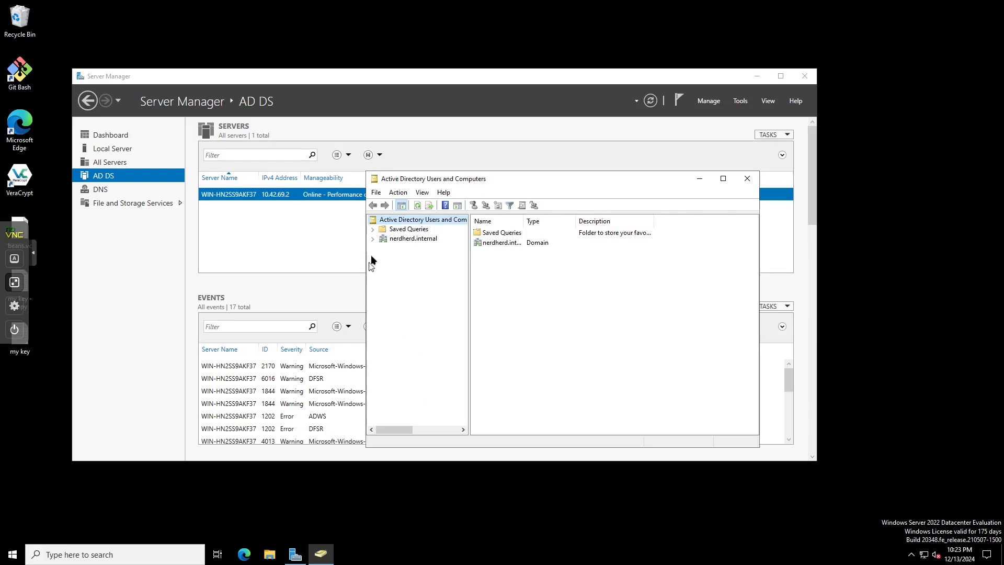
- Start a new computer object in nerdherd.internal's Computers container, then switch to VM 120
left_click(371, 239)
left_click(413, 239)
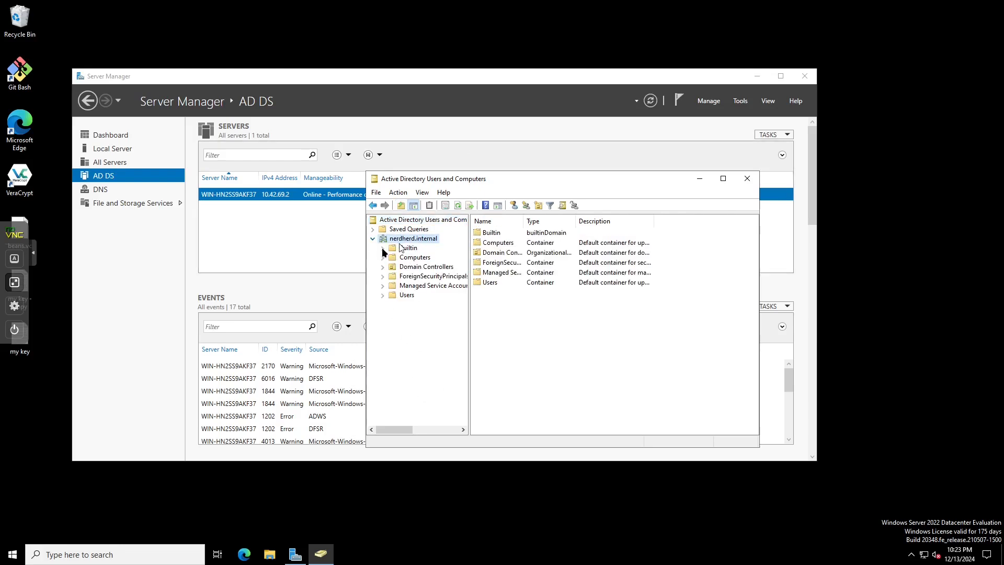
double_click(502, 244)
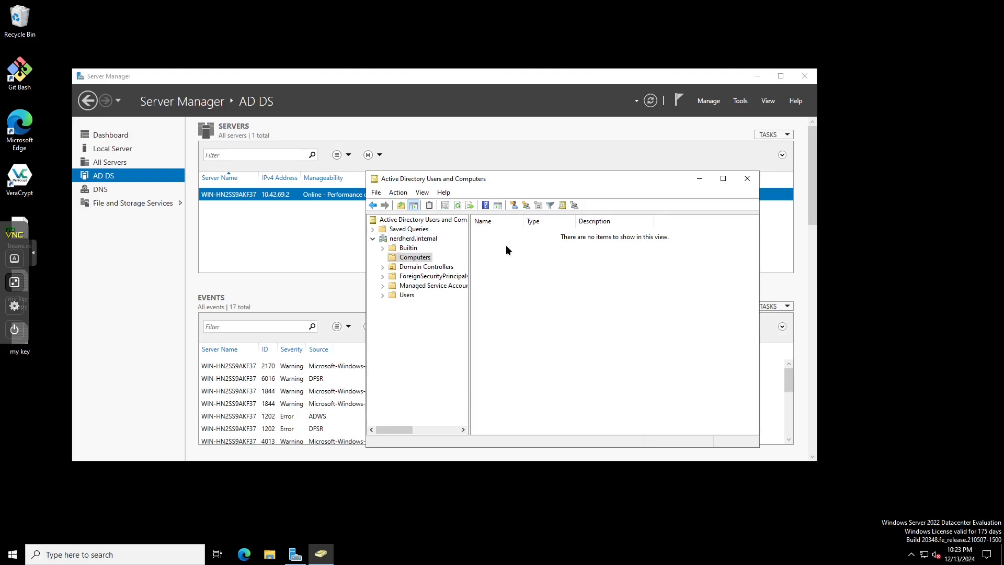
right_click(506, 245)
mouse_move(591, 279)
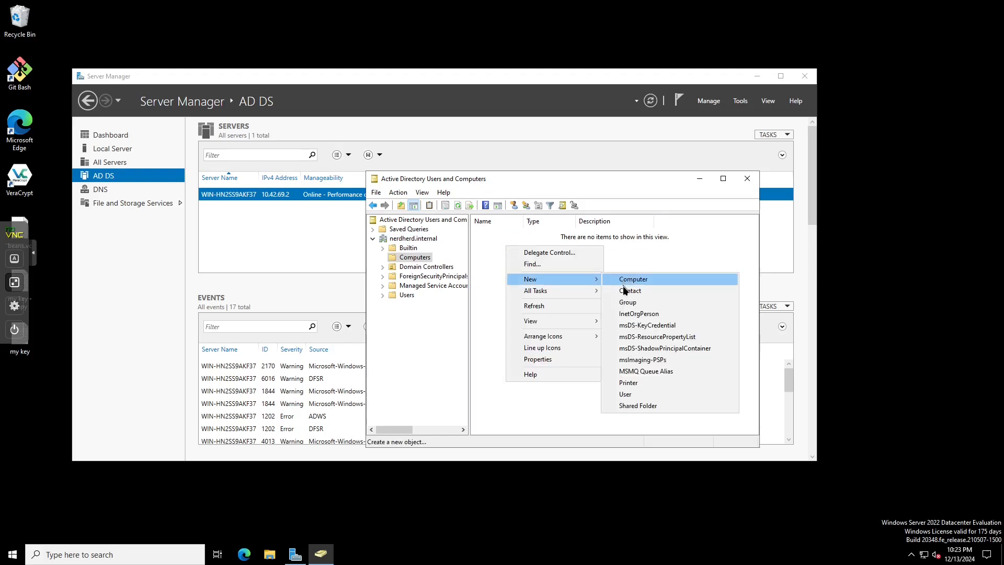
left_click(625, 280)
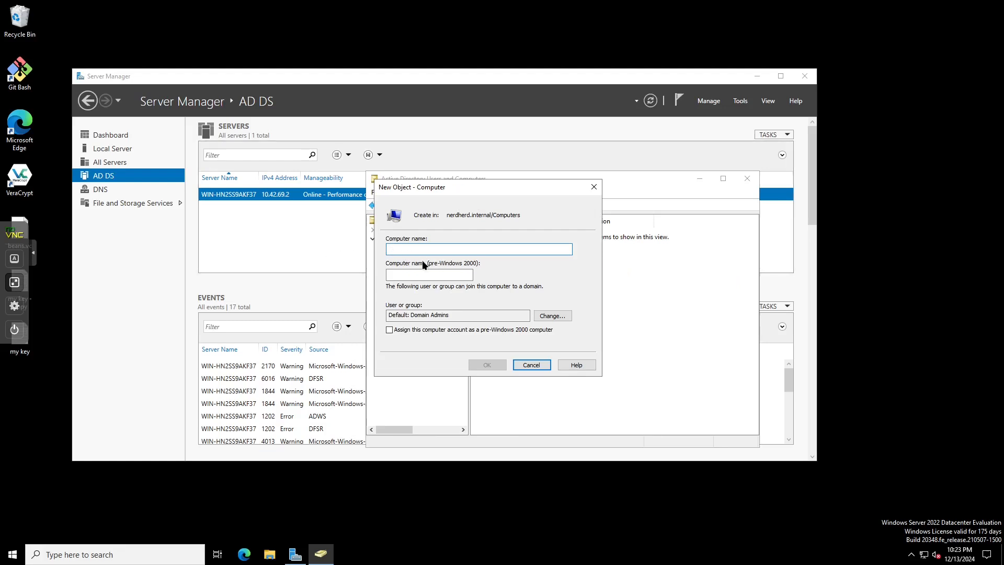
left_click(15, 283)
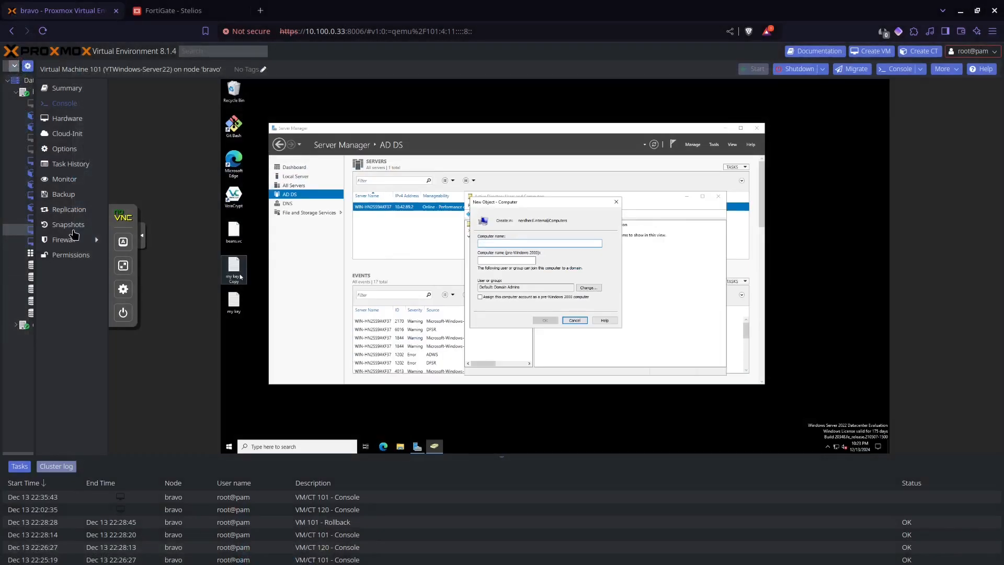
left_click(27, 241)
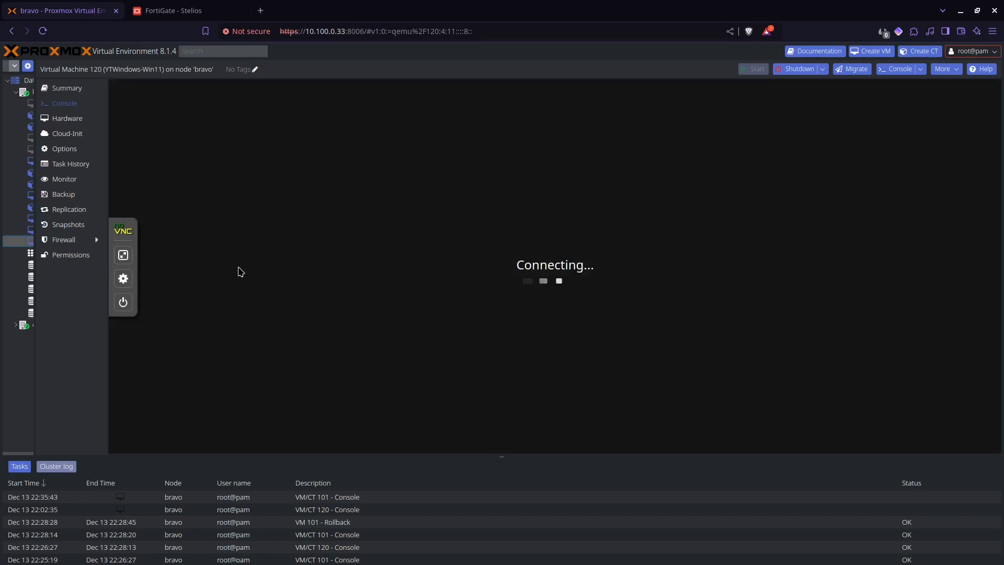
- Open Windows Settings on the Windows 11 VM to find its computer name DESKTOP-829V4IR
left_click(123, 255)
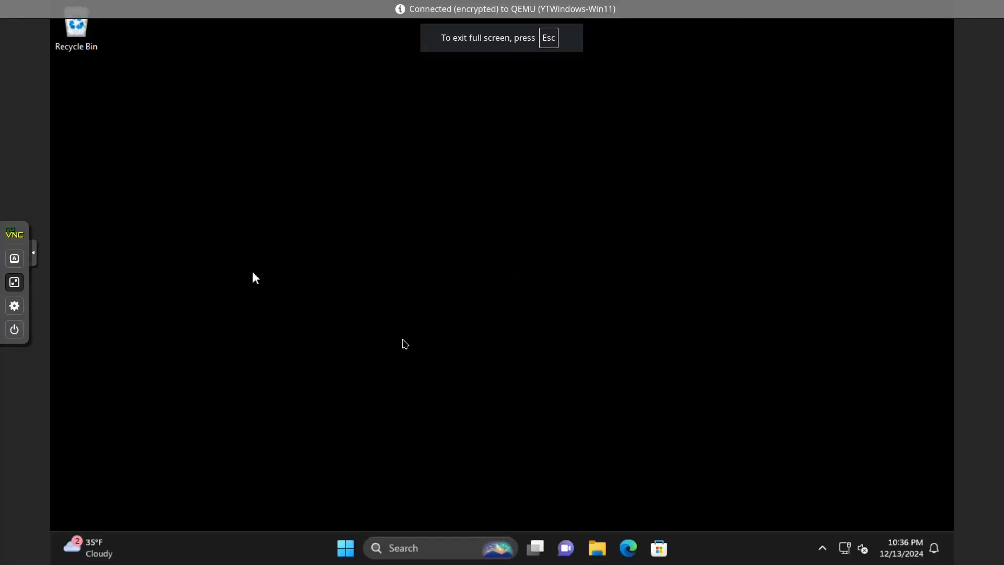
left_click(347, 553)
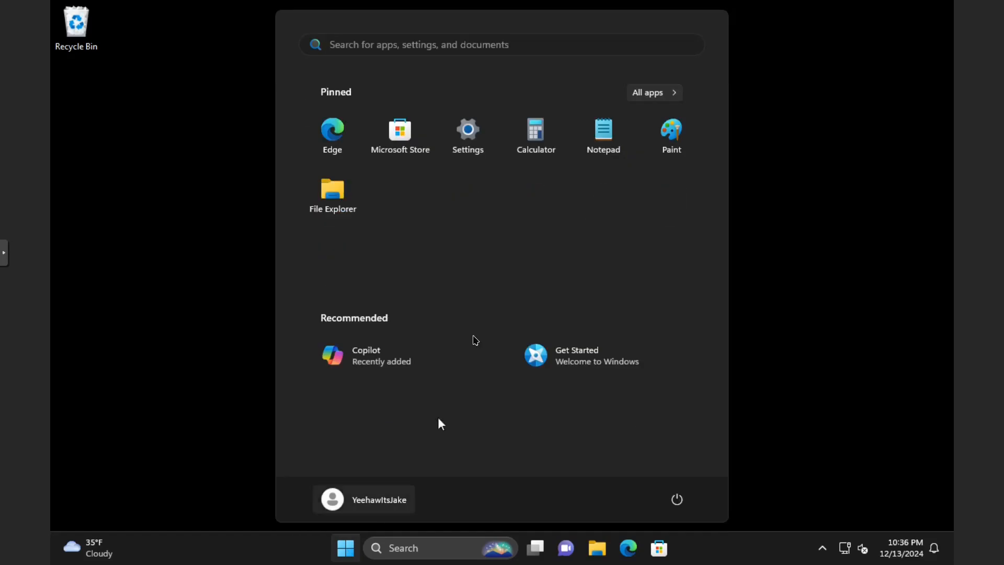
left_click(467, 152)
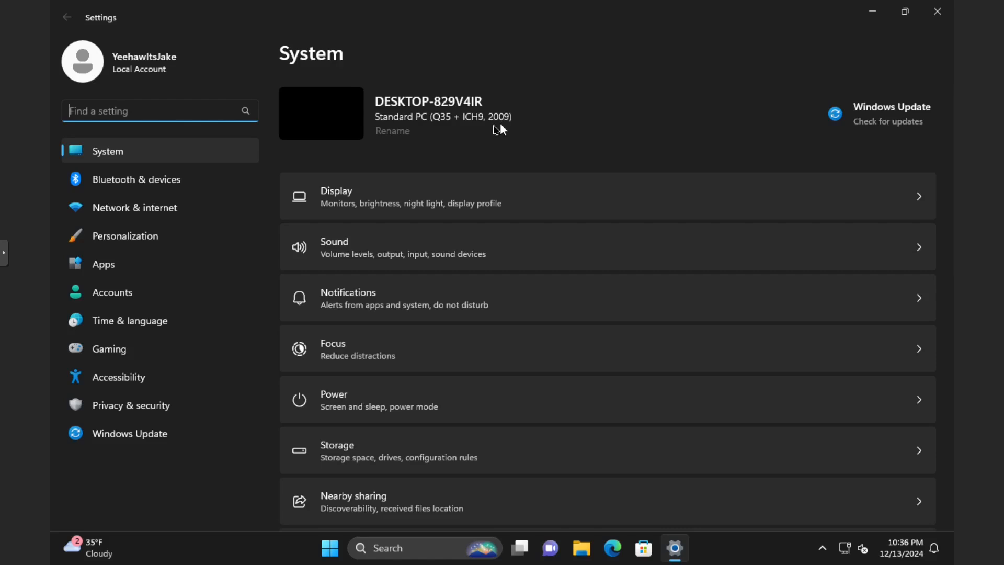
- Exit full screen and switch to the Windows Server VM 101 console
left_click(5, 253)
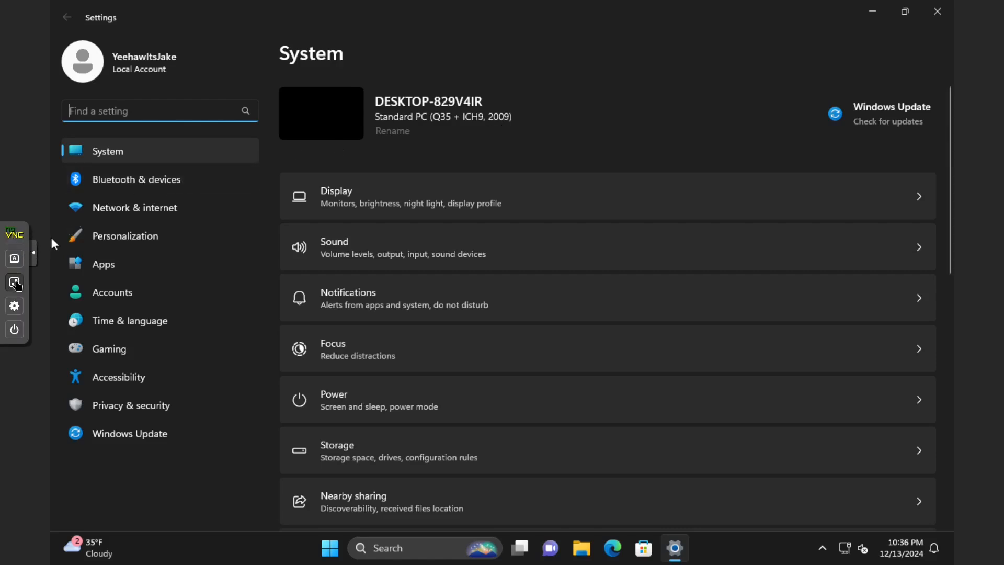
left_click(14, 282)
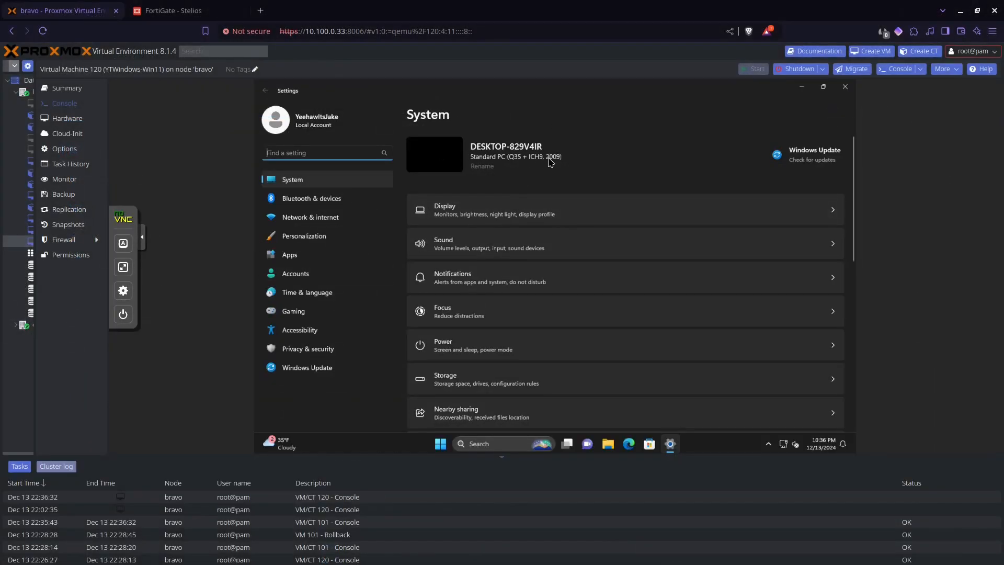
left_click(25, 234)
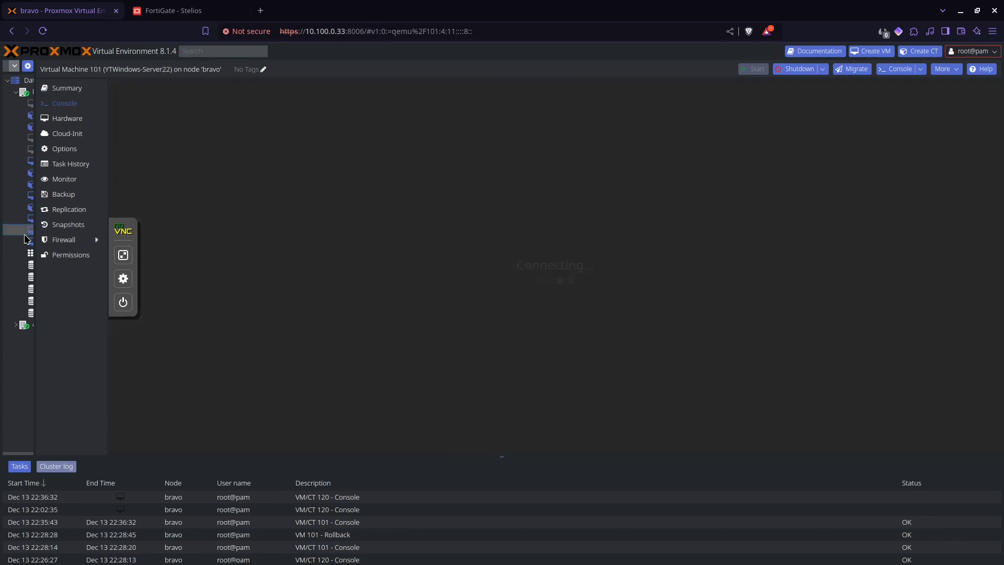
- Name the new computer account DESKTOP-829V4IR and create it
left_click(123, 255)
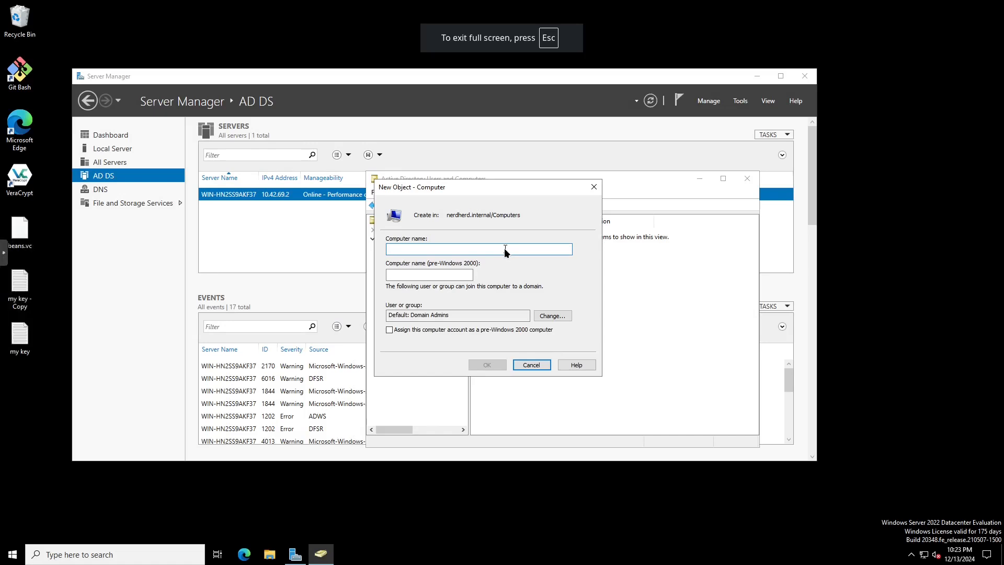
type("DESKTIO")
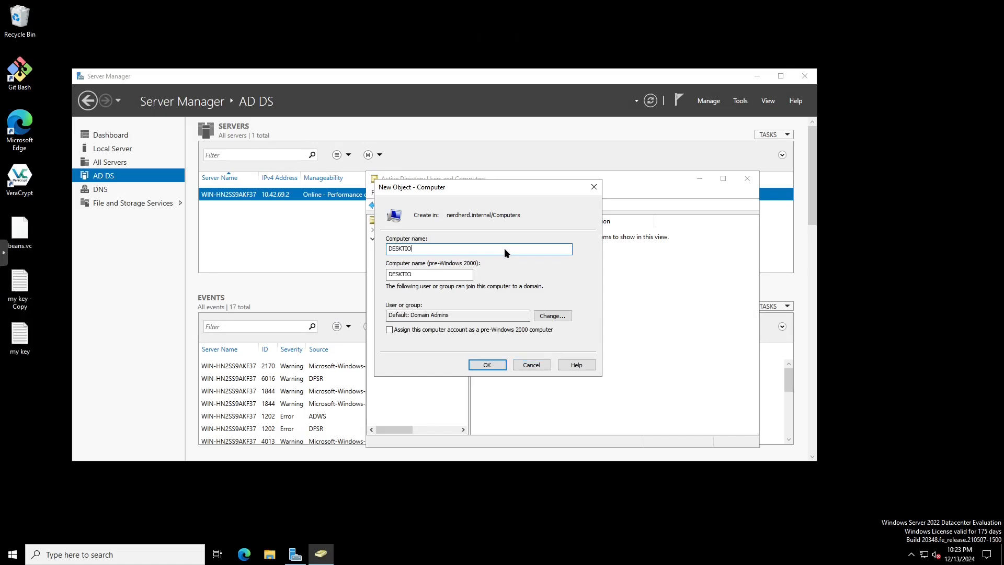
key("BackSpace")
key("BackSpace")
type("OP-829V4IR")
left_click(497, 368)
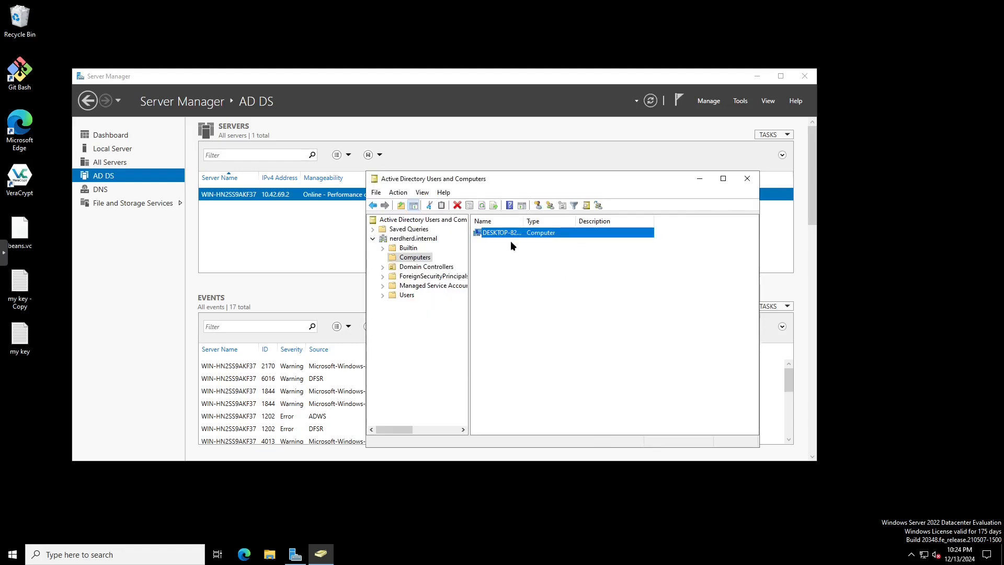
left_click(3, 256)
- Open the PC's domain or workgroup properties from System > About in Windows 11 Settings
key("Escape")
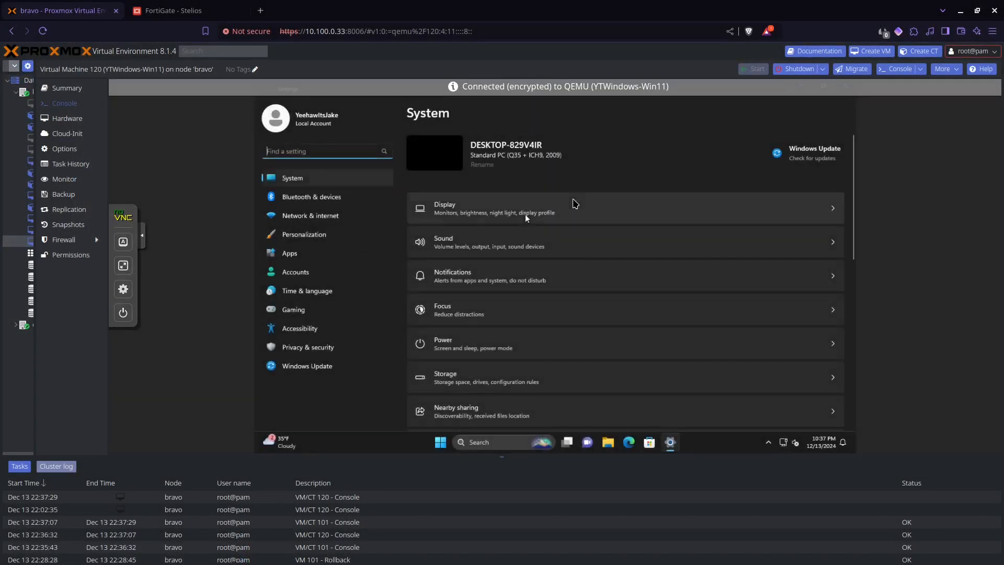
scroll(576, 226, "down", 3)
scroll(576, 226, "down", 5)
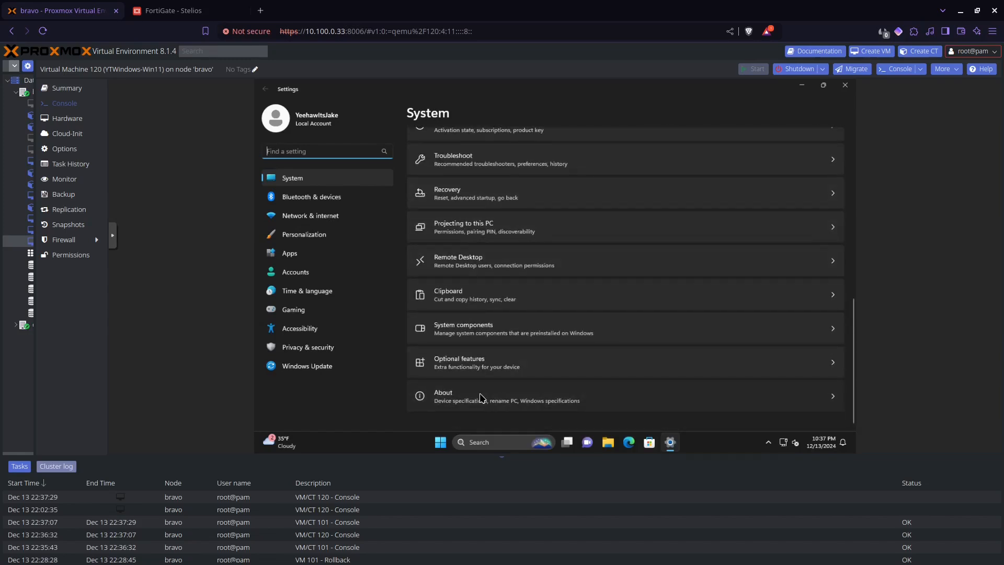
left_click(482, 398)
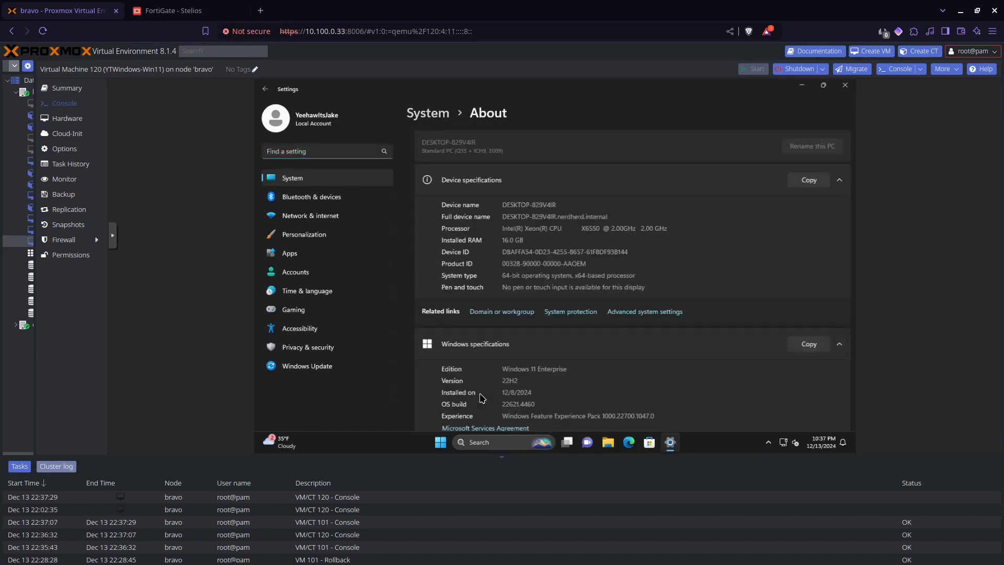
left_click(514, 313)
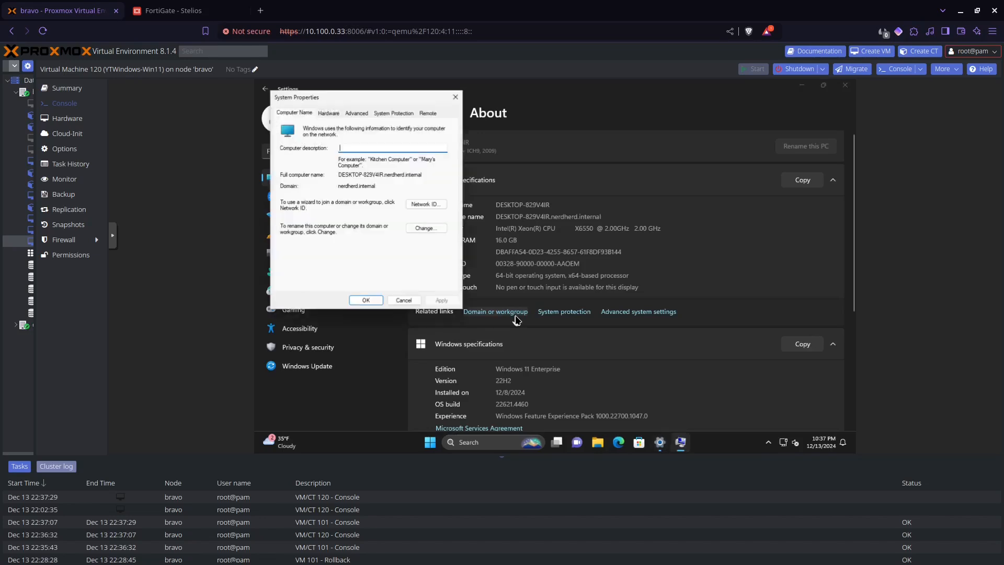
- Run the Network ID wizard as a business network using a domain, reaching the credentials page
left_click(435, 205)
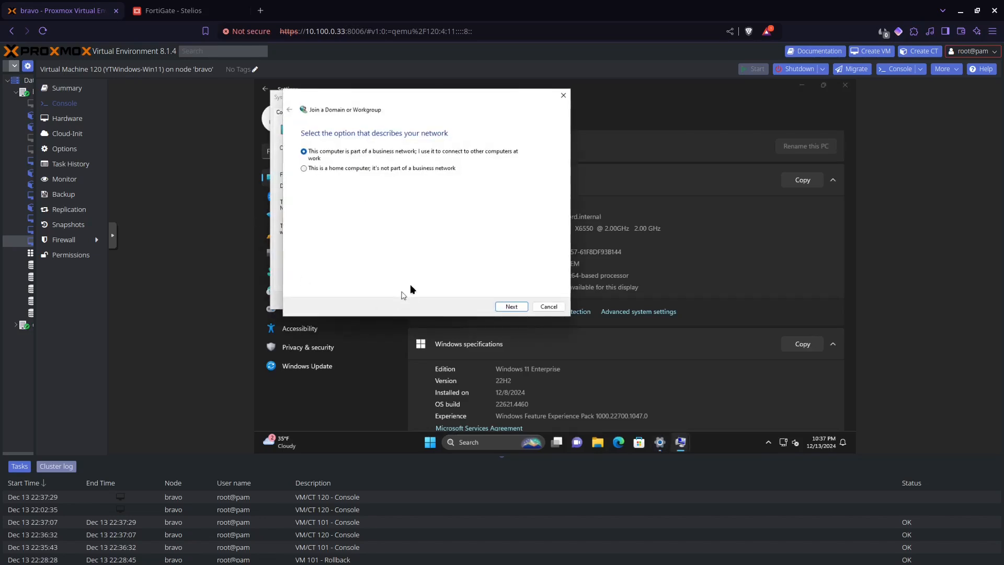
left_click(508, 309)
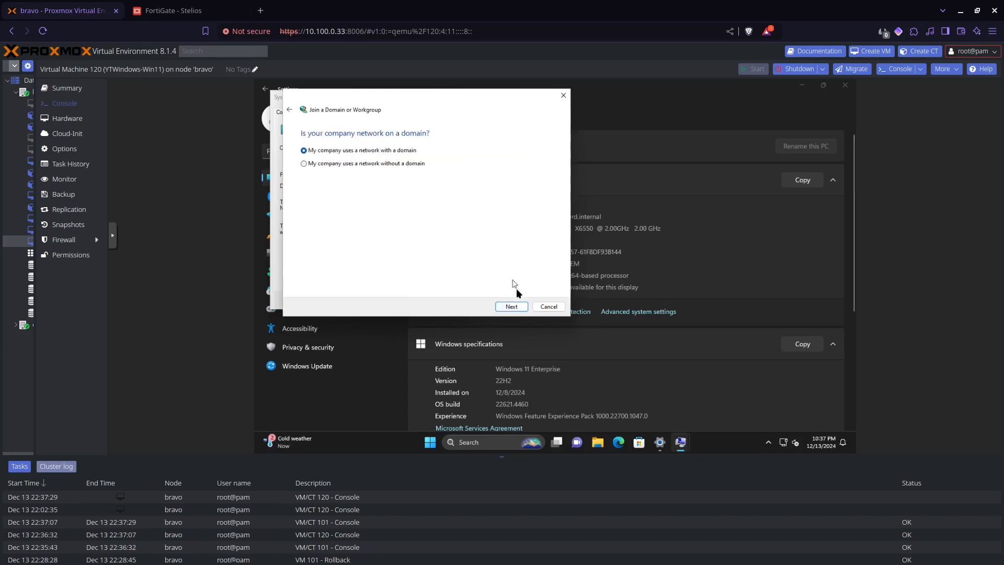
left_click(515, 309)
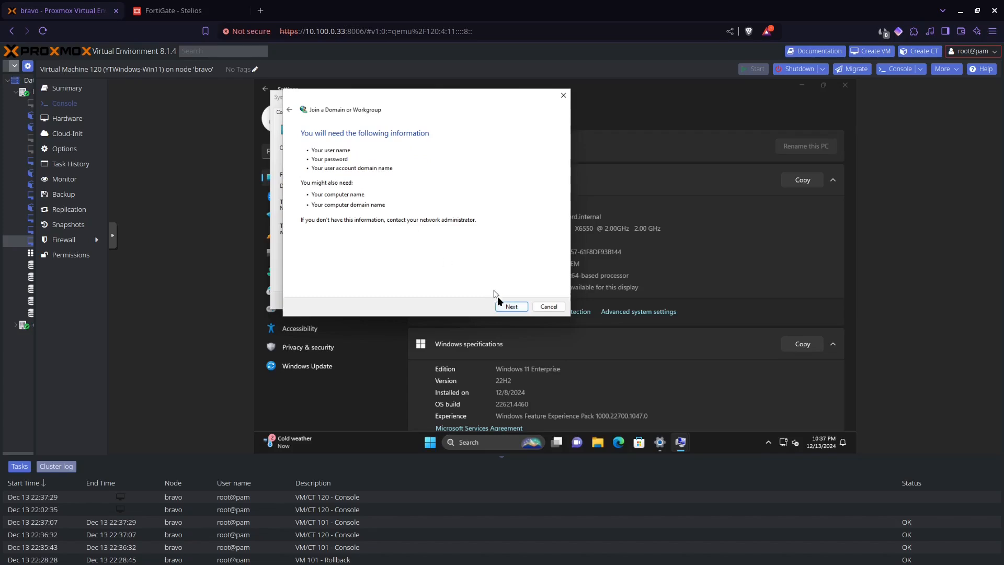
left_click(506, 305)
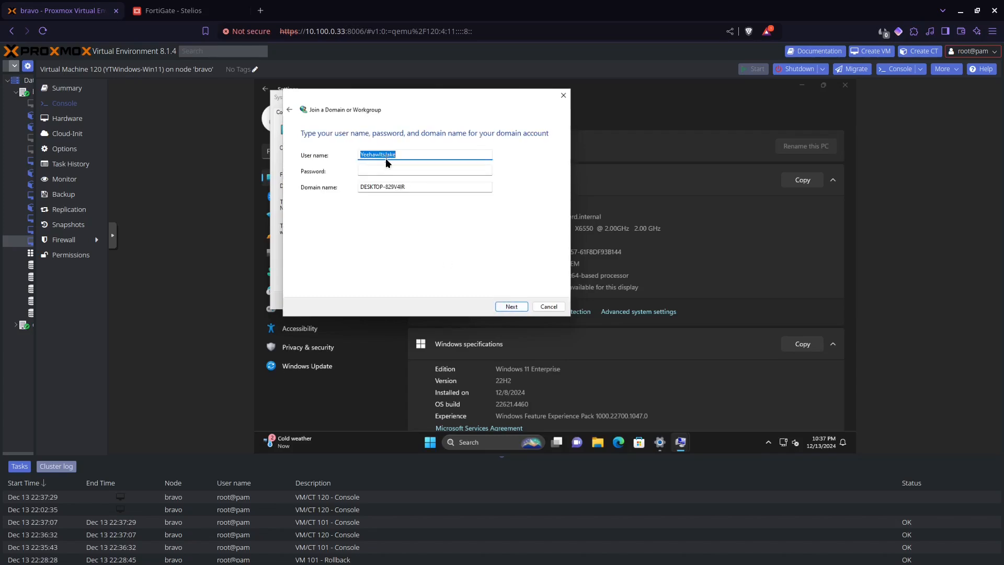
key("BackSpace")
- Enter the Administrator user name, its password and domain NERDINTERNAL, and submit
type("dministrator")
key("Tab")
type("••••••••••")
key("Tab")
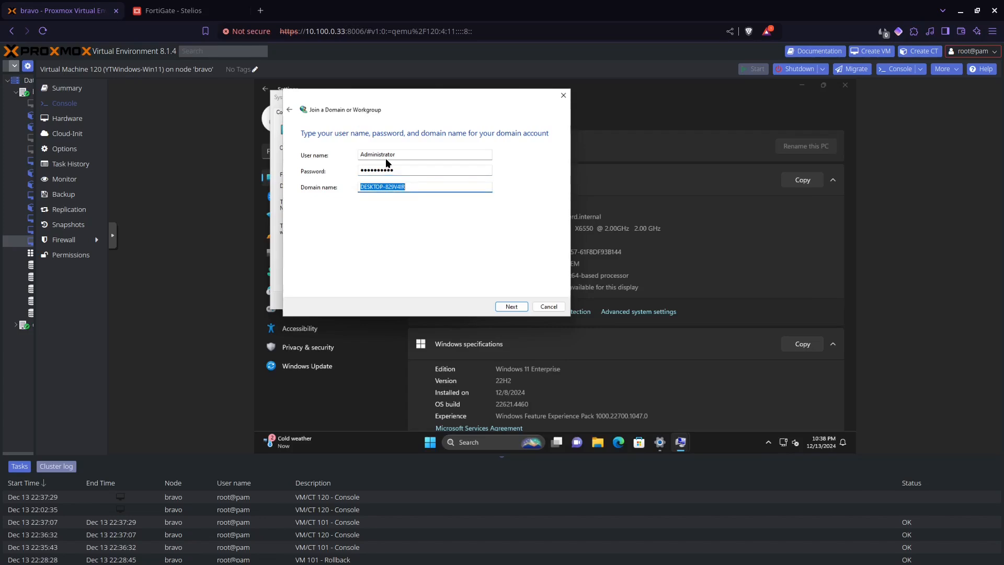
type("NERDINTERNAL")
left_click(500, 307)
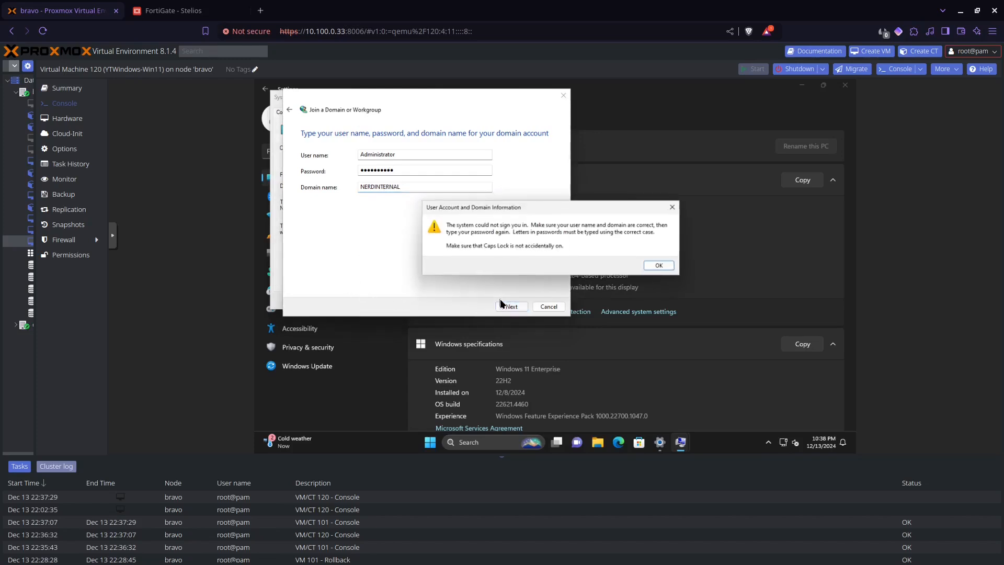
- After the sign-in error, re-enter the password and reuse the existing DESKTOP-829V4IR computer account
left_click(659, 267)
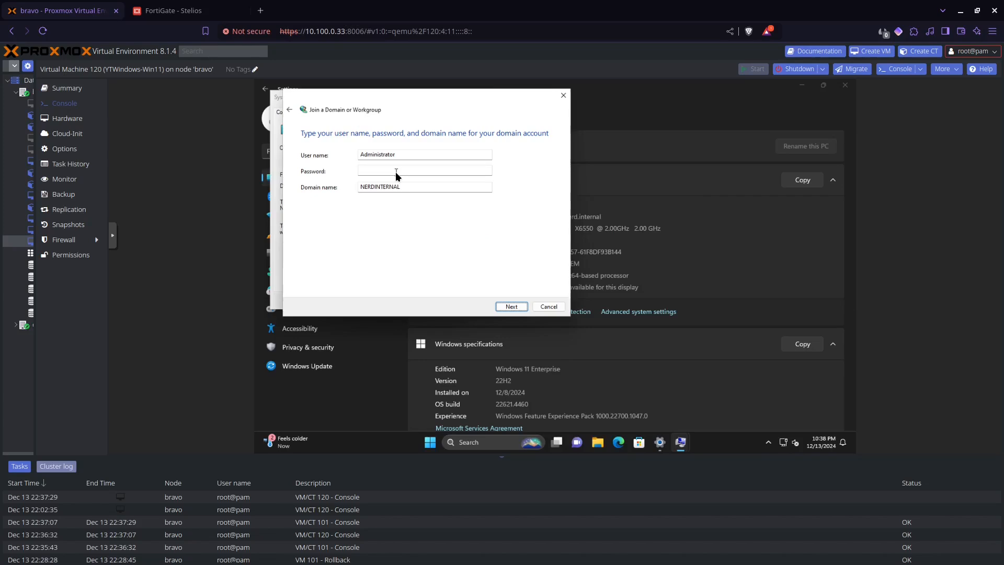
left_click(396, 173)
type("•")
left_click(511, 307)
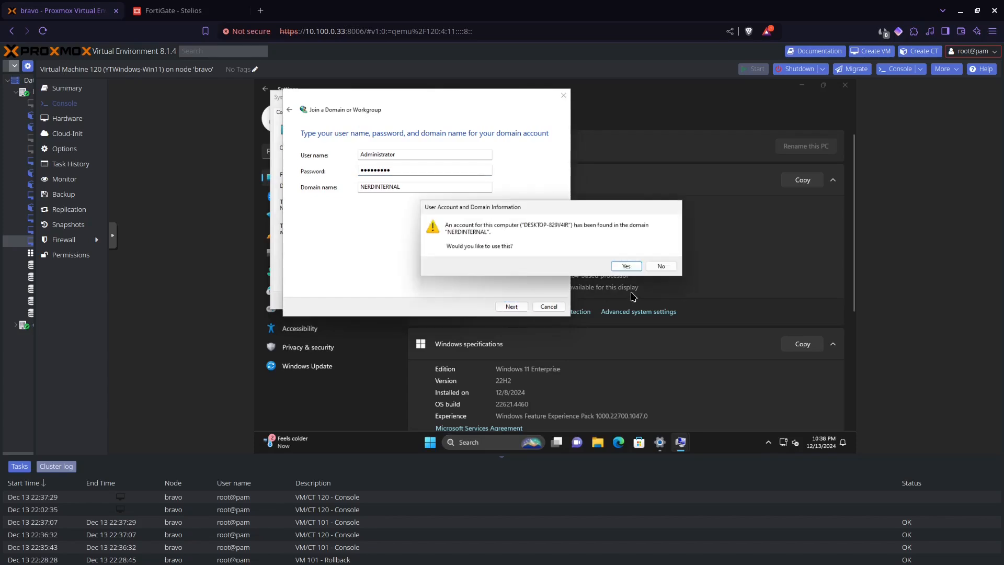
left_click(638, 265)
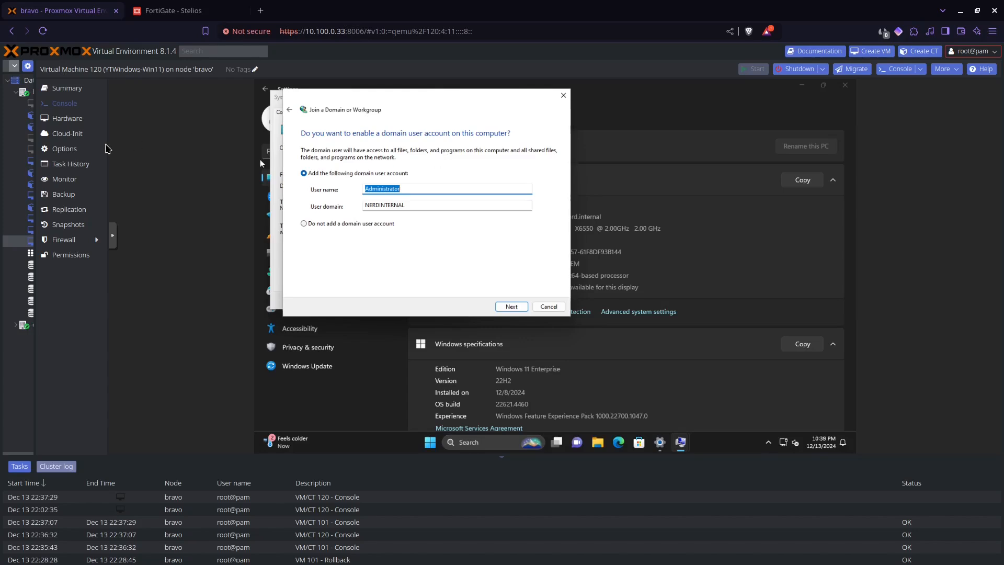
- Start a new user object in nerdherd.internal's Users container on the server
left_click(6, 233)
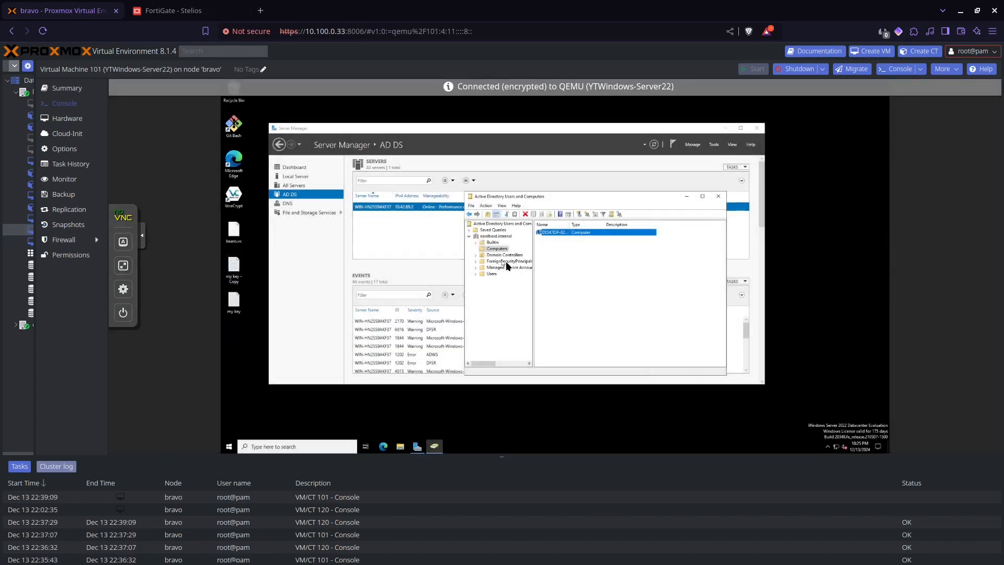
left_click(490, 273)
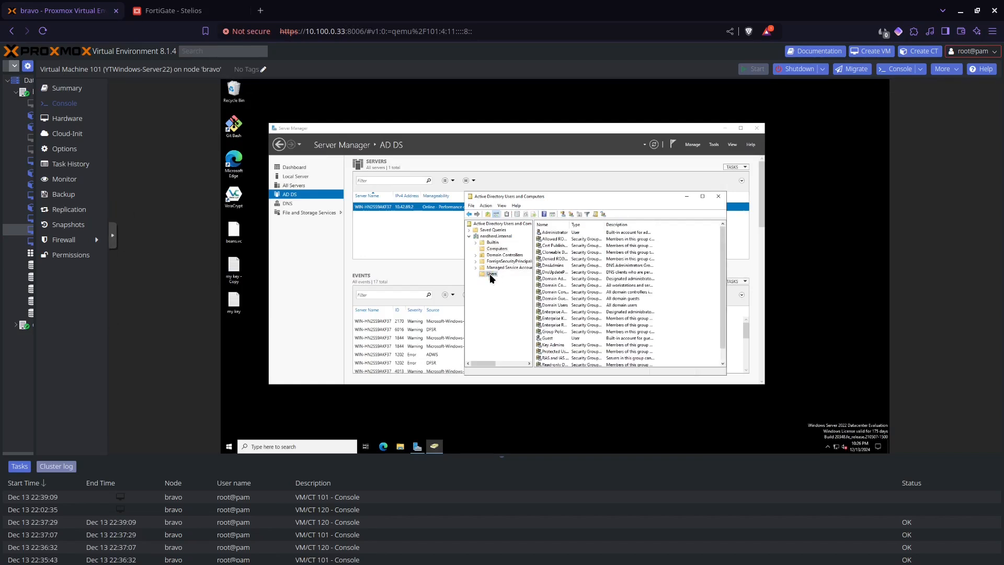
right_click(490, 274)
mouse_move(512, 296)
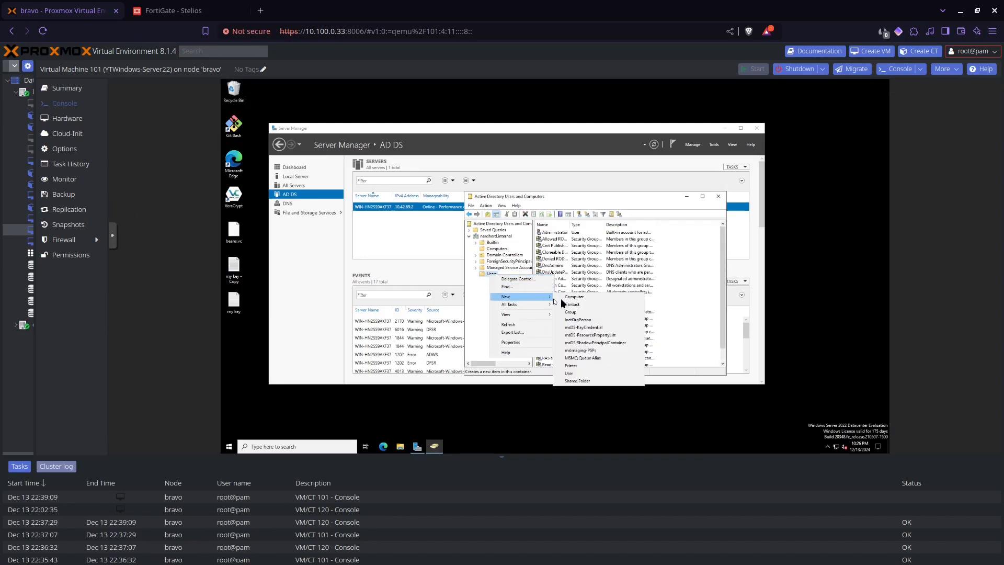
left_click(575, 372)
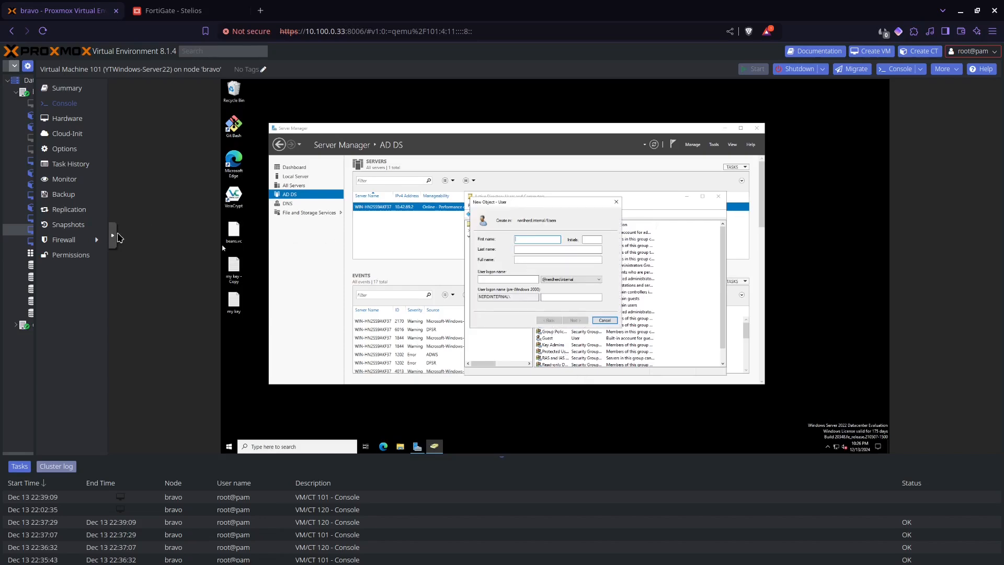
- Fill in the new user's first name and logon name yeehawitsauser
left_click(112, 236)
left_click(124, 265)
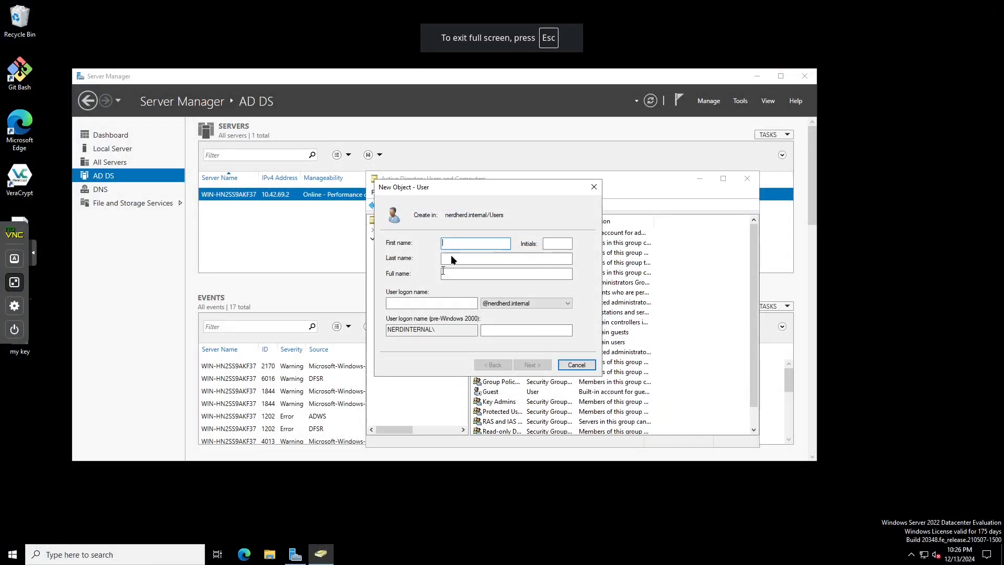
type("yeeh")
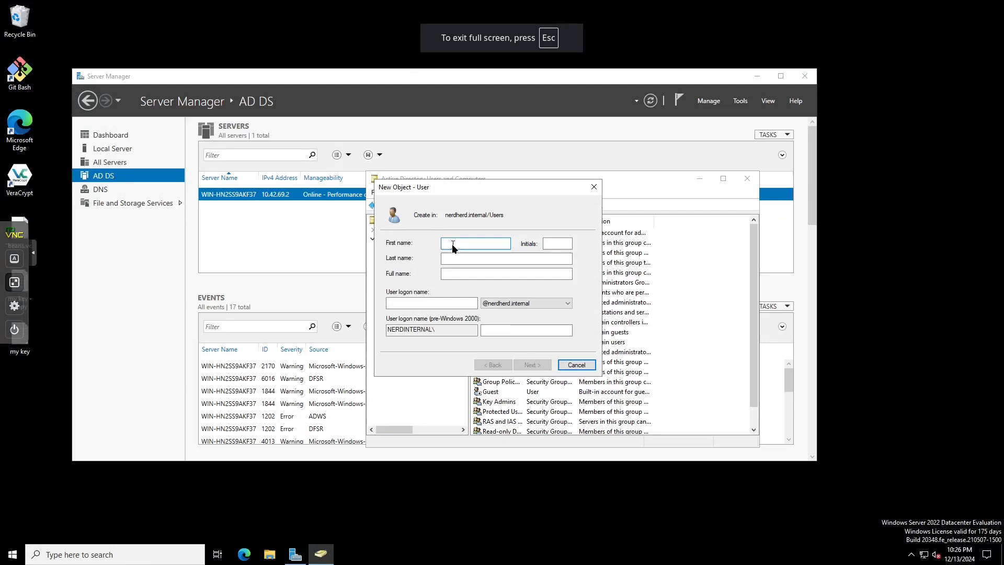
type("awitsja")
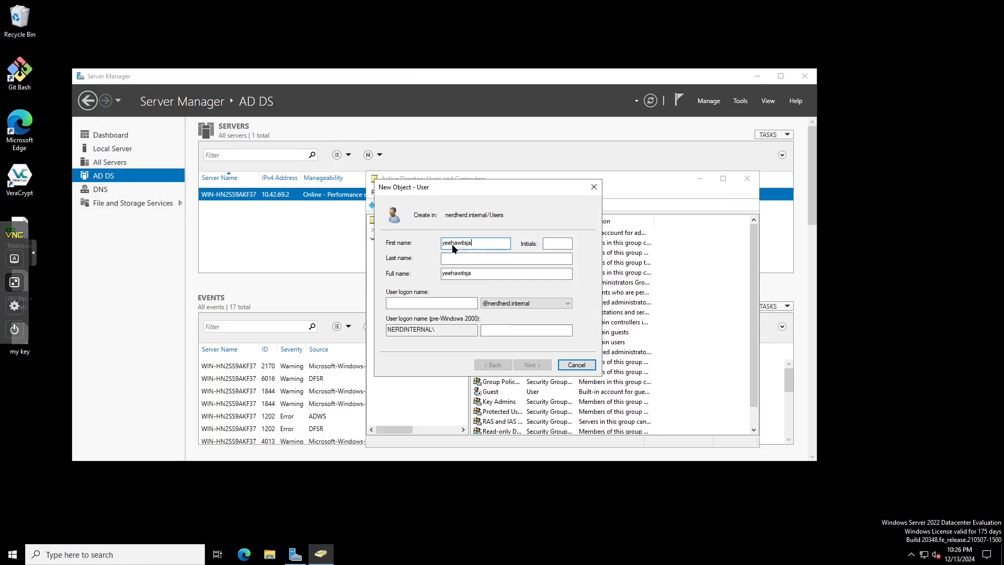
key("BackSpace")
key("BackSpace")
type("auser")
left_click(404, 303)
type("yeehawitsause")
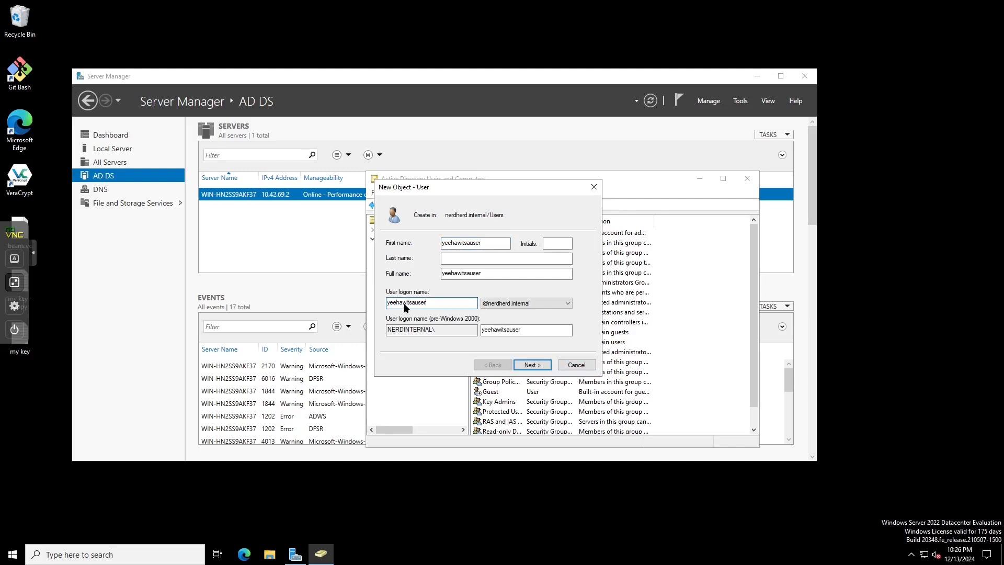
left_click_drag(485, 243, 382, 244)
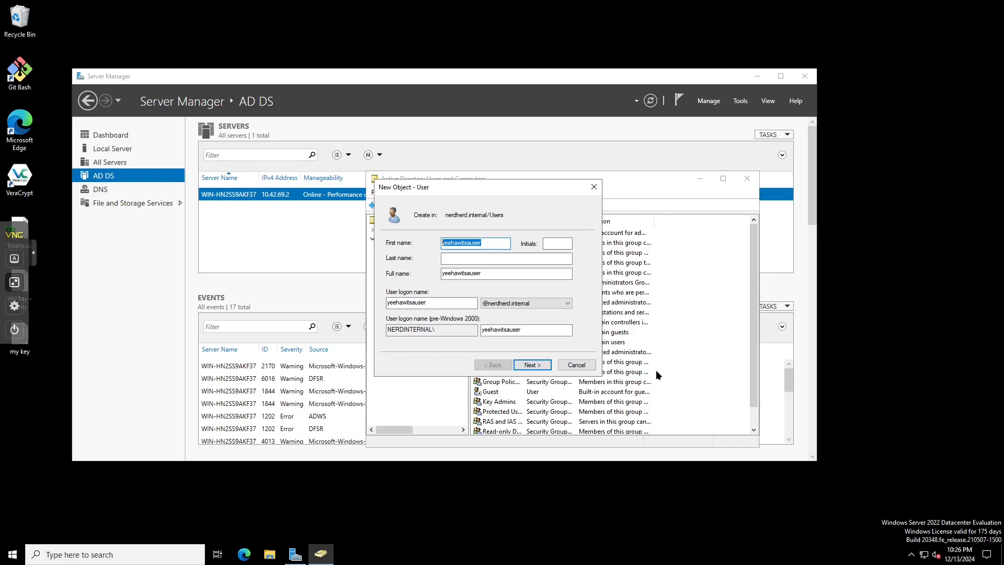
- Set and confirm the user's password without forcing a change at next logon, and finish
left_click(534, 369)
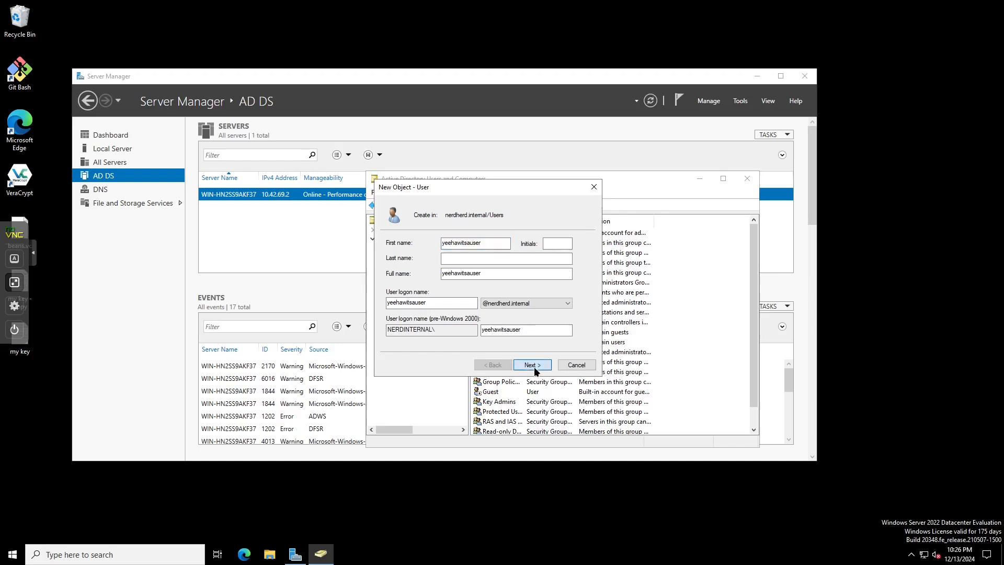
left_click(462, 248)
type("*****")
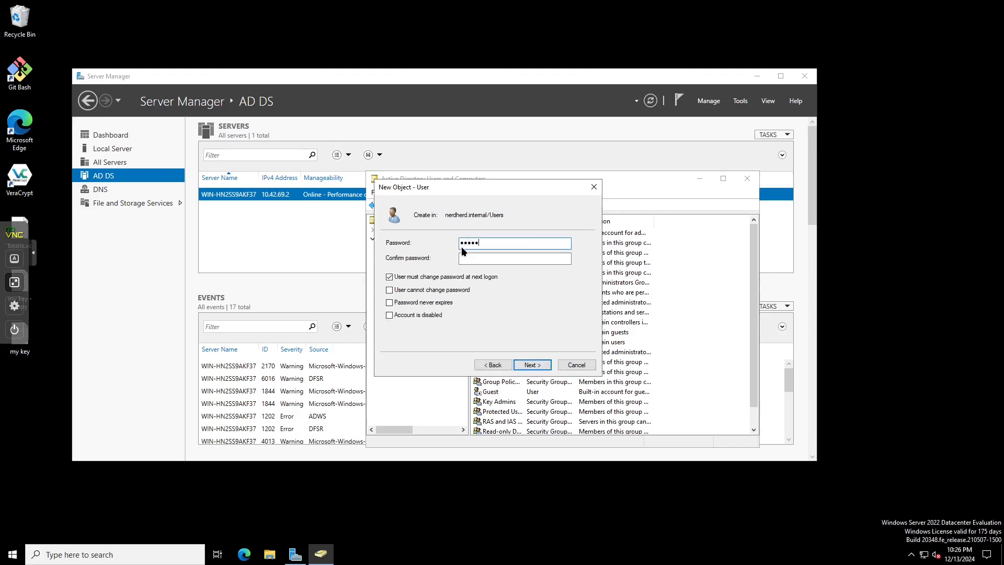
type("****")
key("Tab")
type("********")
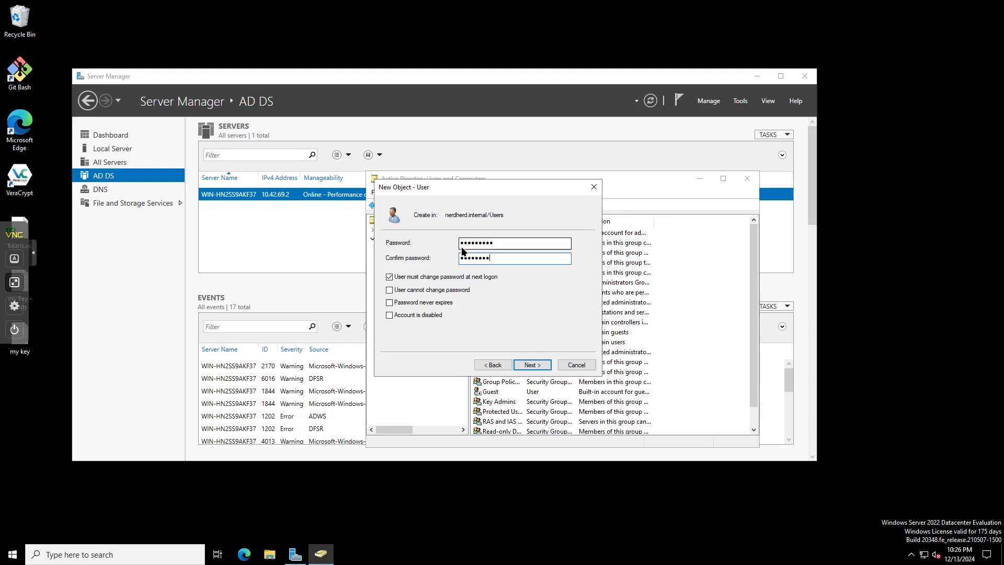
type("*")
left_click(390, 277)
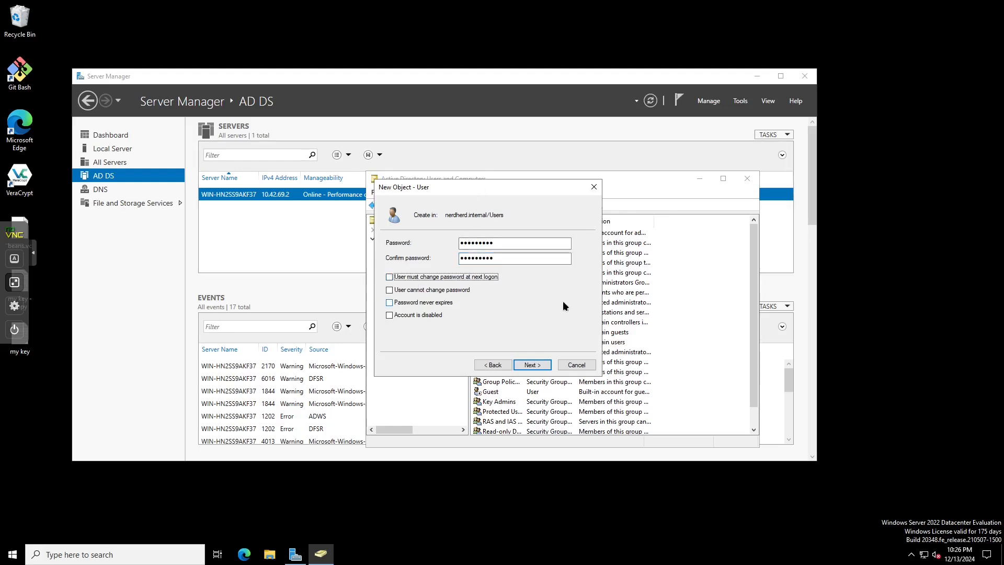
left_click(539, 367)
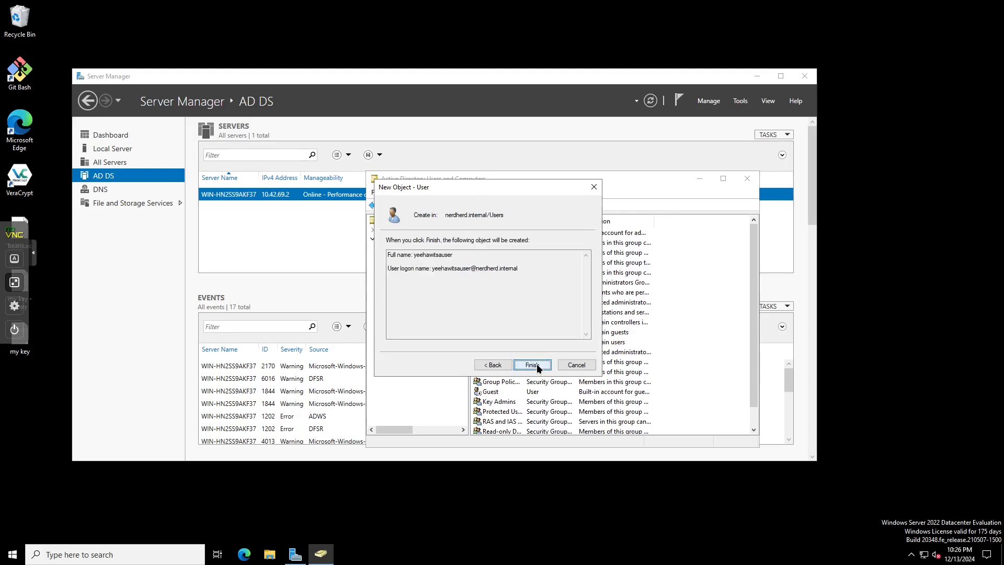
left_click(532, 365)
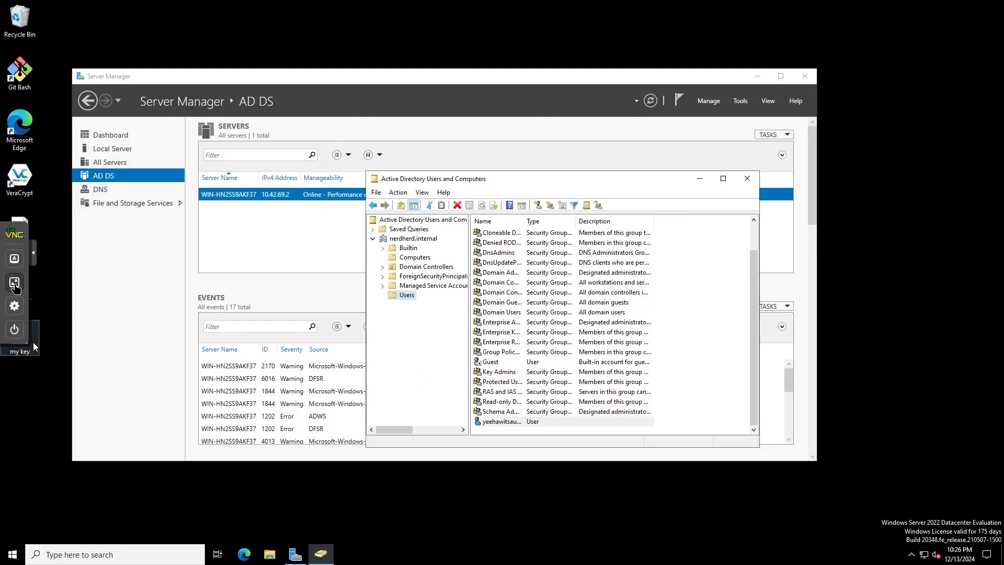
left_click(14, 282)
left_click(30, 244)
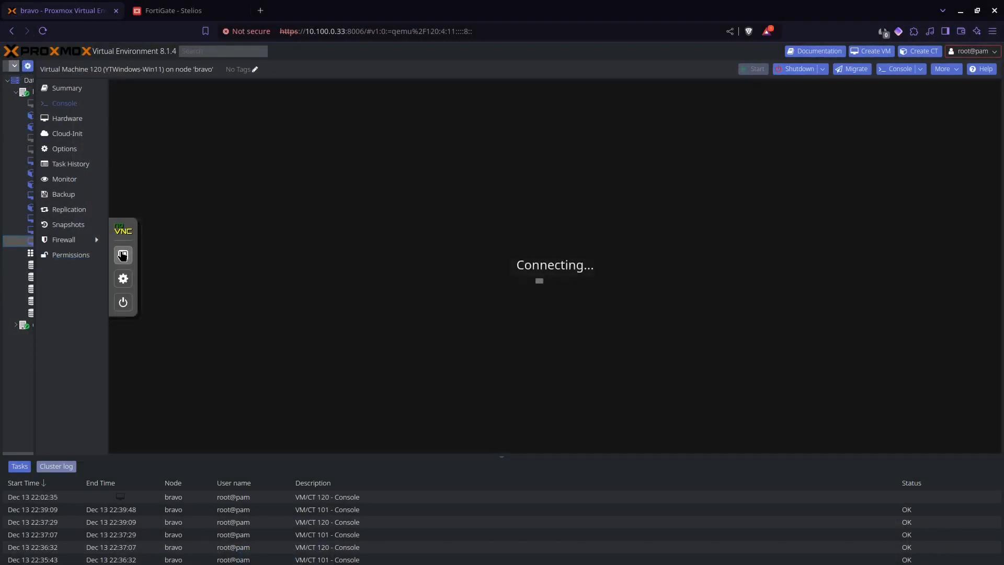
- Add domain user yeehawitsauser with Standard account access and finish the join wizard
left_click(123, 254)
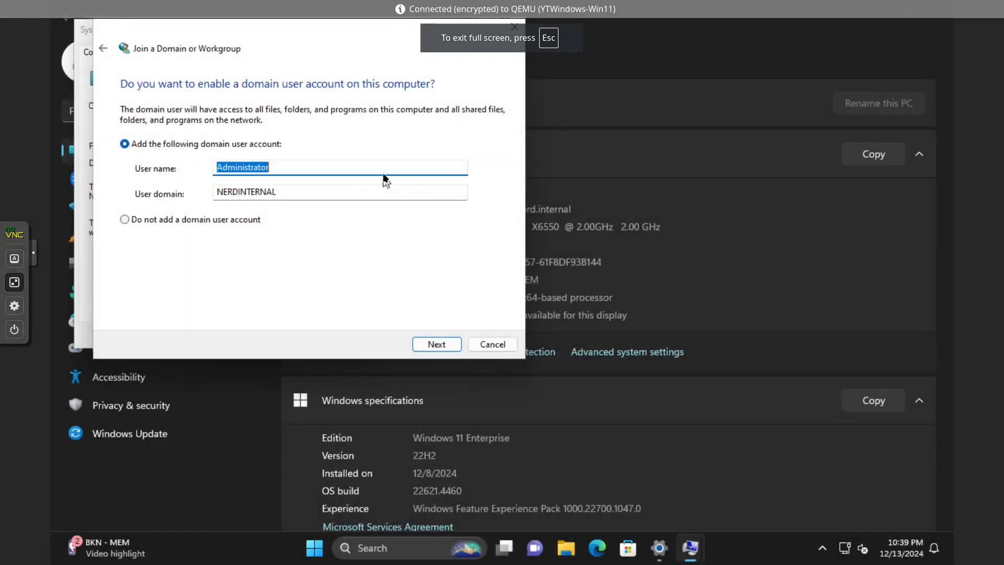
left_click(381, 171)
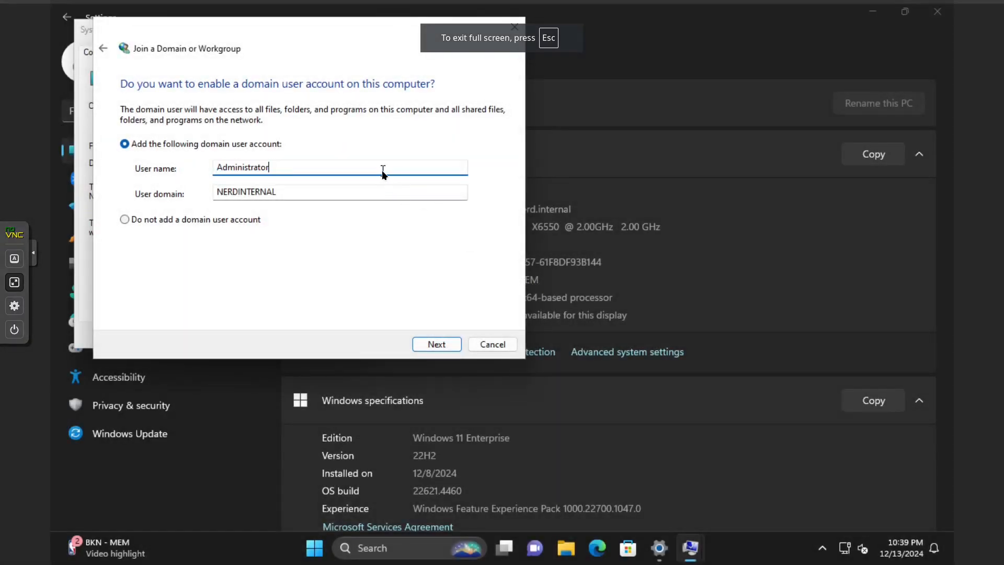
key("ctrl+a")
type("yeehawits")
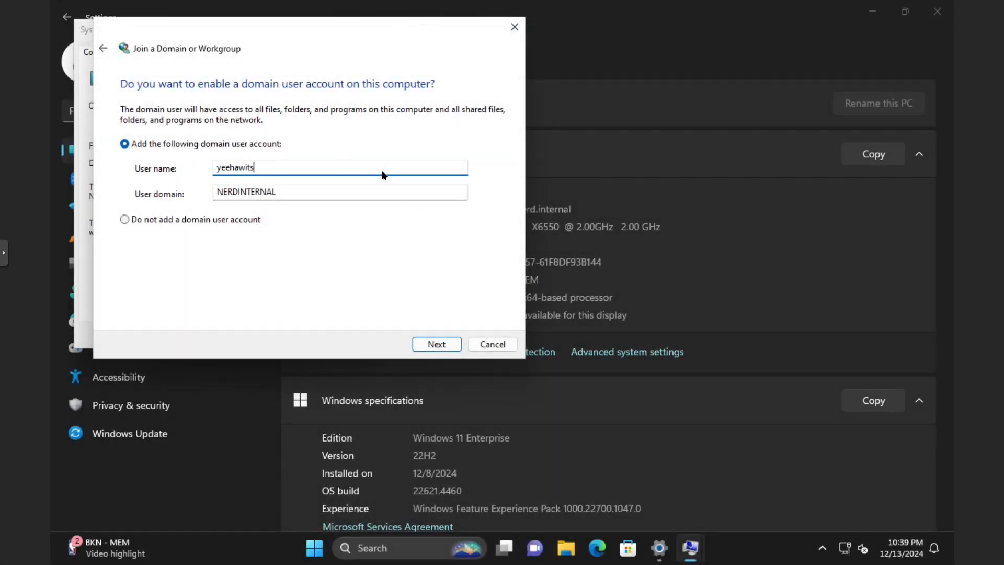
type("auser")
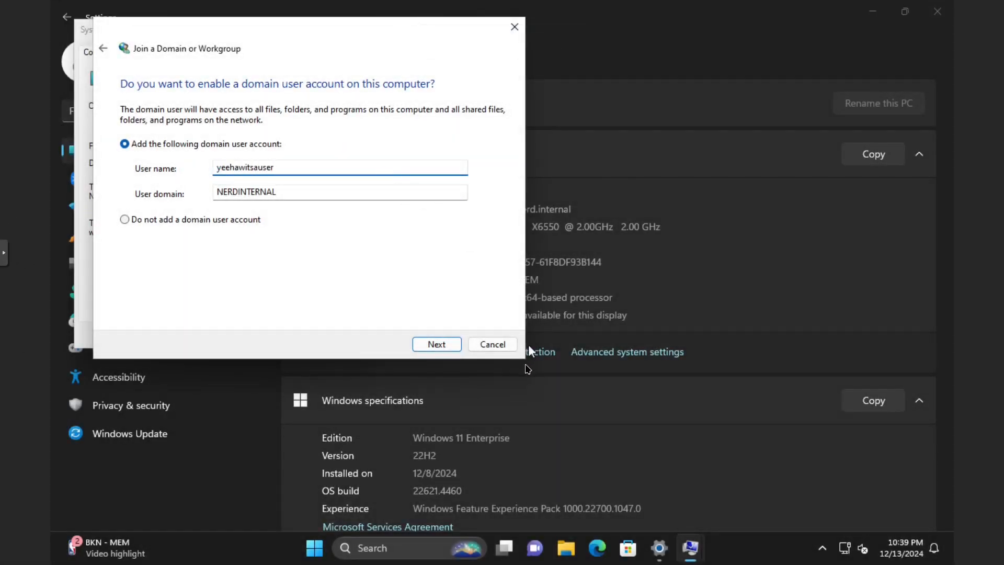
left_click(450, 344)
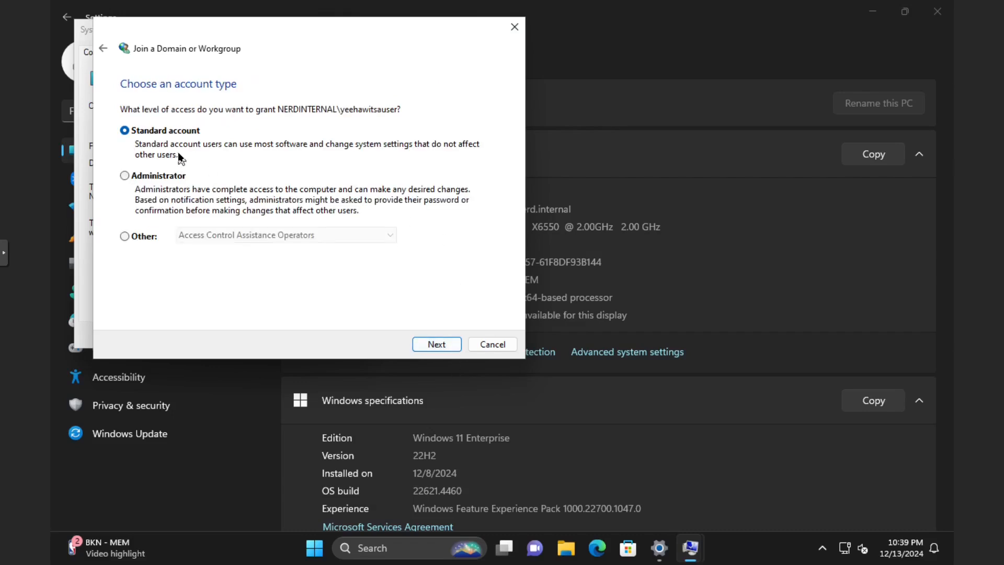
left_click(457, 344)
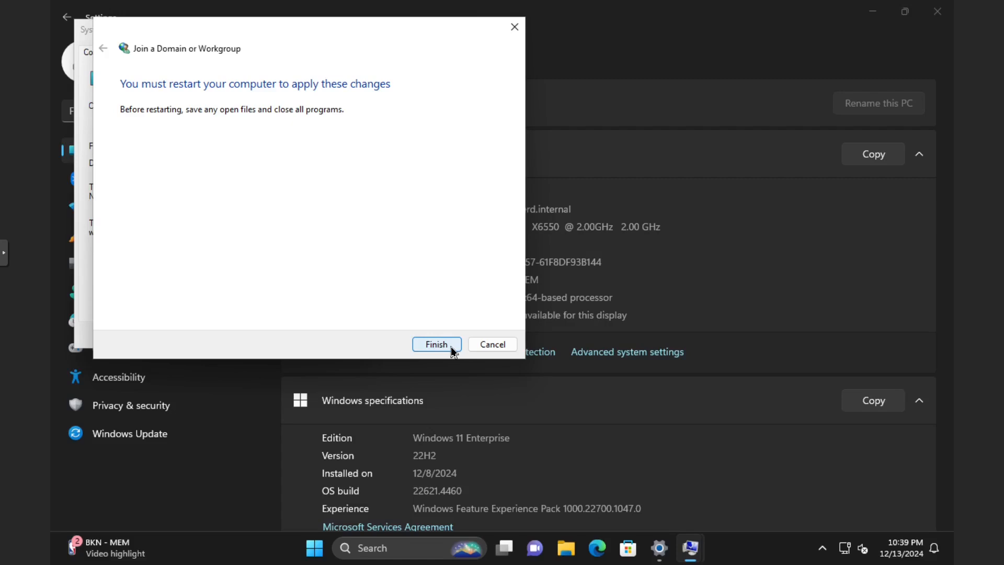
left_click(452, 346)
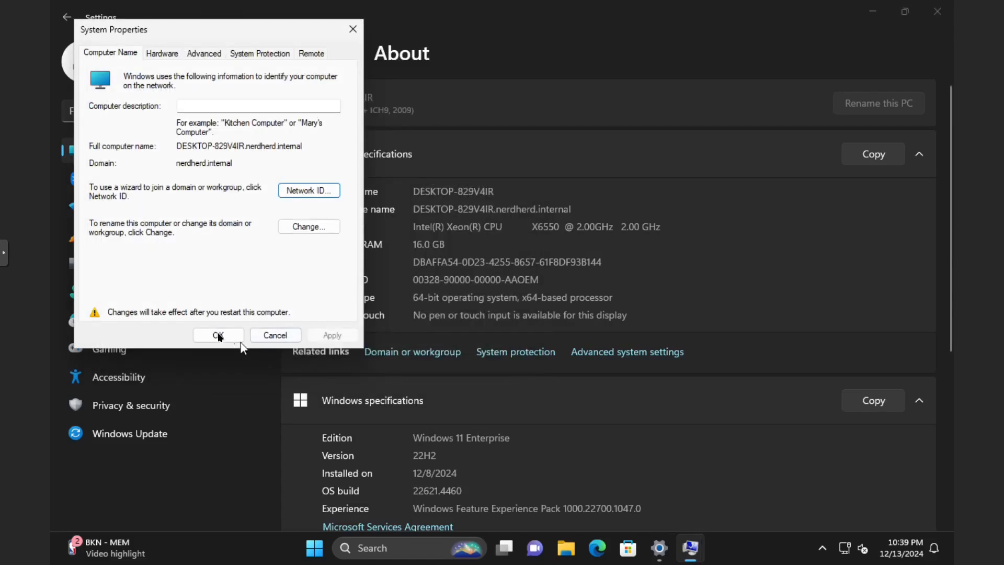
- Close System Properties and restart the PC now, confirming despite other signed-in users
left_click(220, 334)
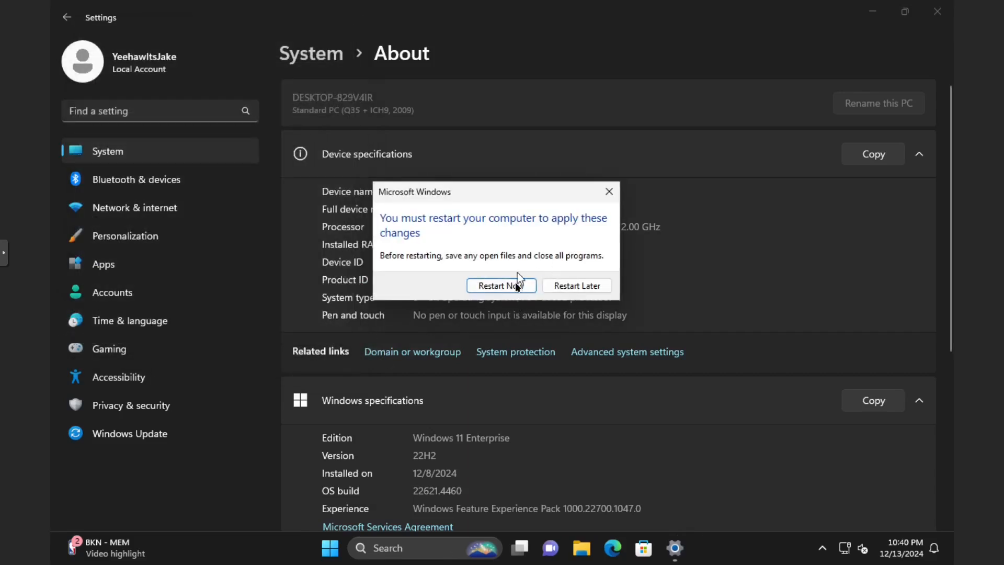
left_click(516, 285)
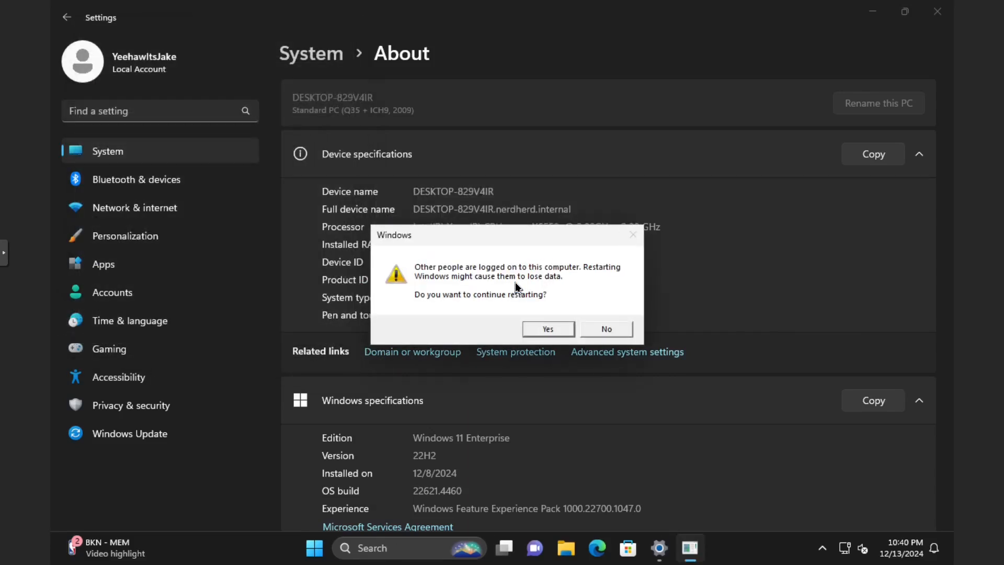
left_click(531, 328)
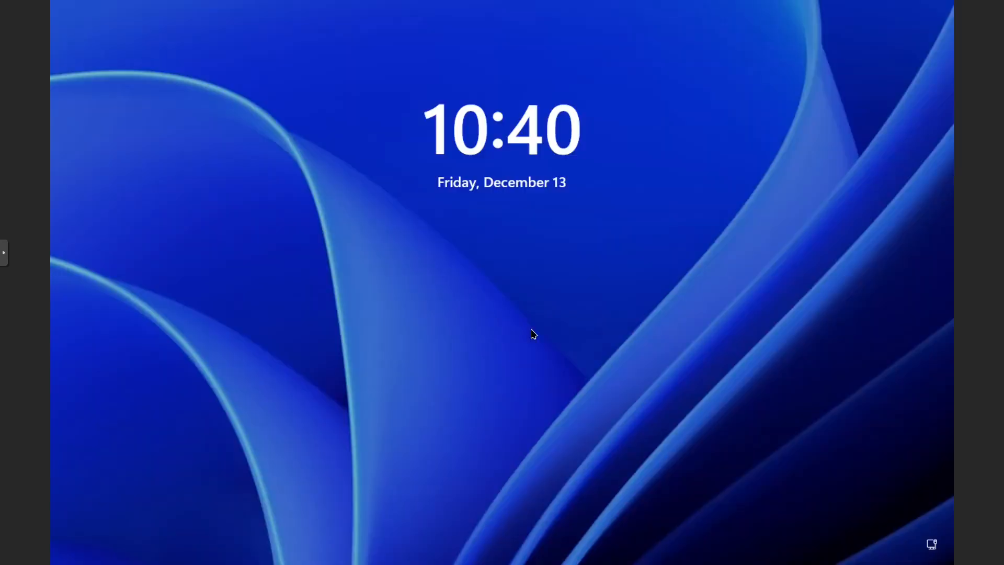
- Sign in as NERDINTERNAL\yeehawitsauser with the domain password, then exit noVNC full screen
left_click_drag(484, 410, 526, 249)
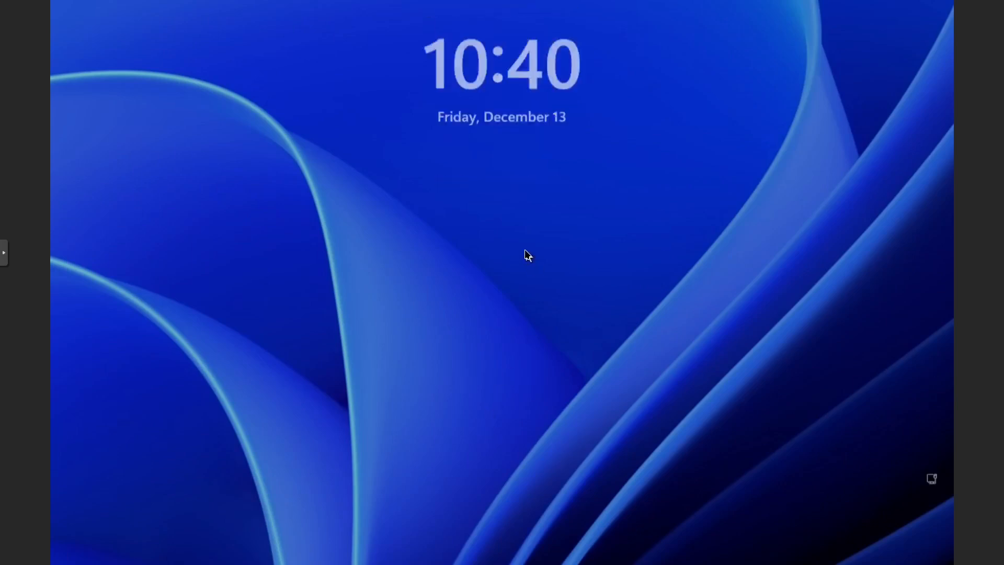
left_click_drag(519, 539, 573, 1)
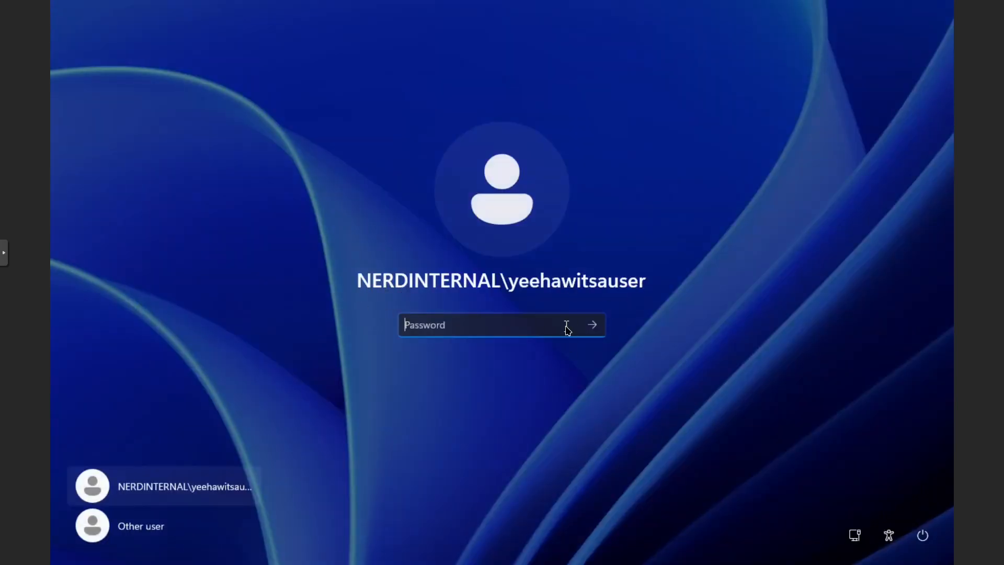
type("**********")
key("Return")
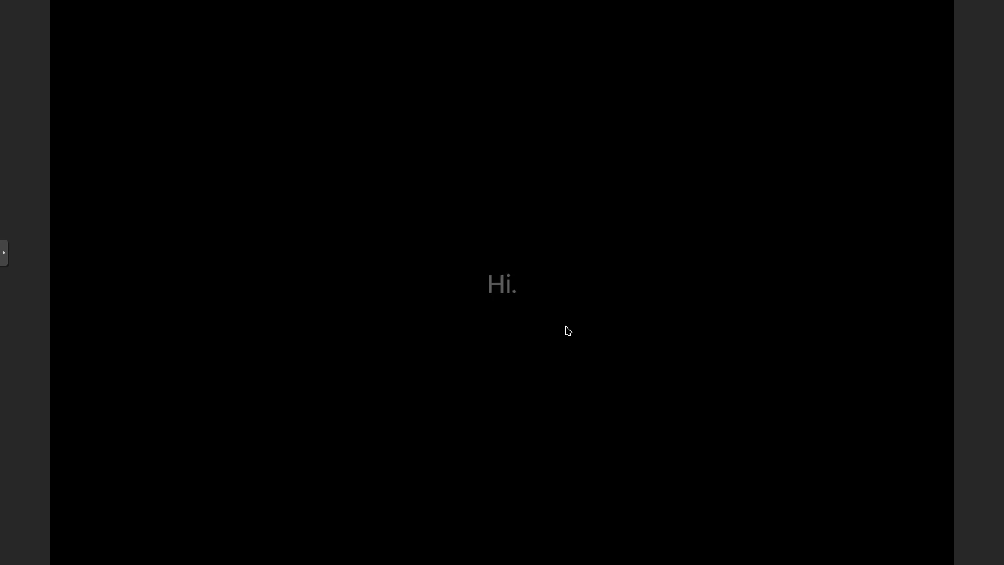
left_click(4, 252)
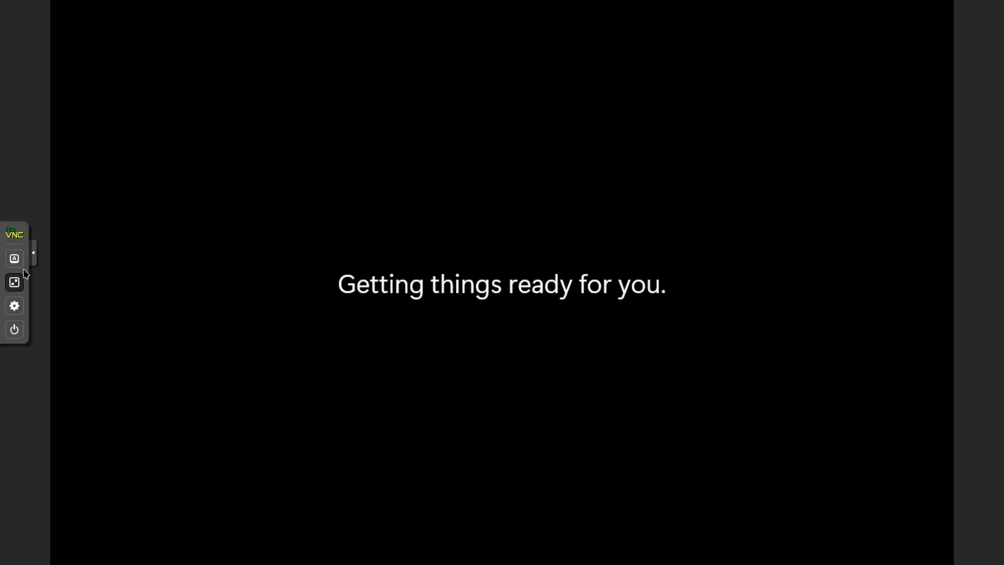
left_click(16, 281)
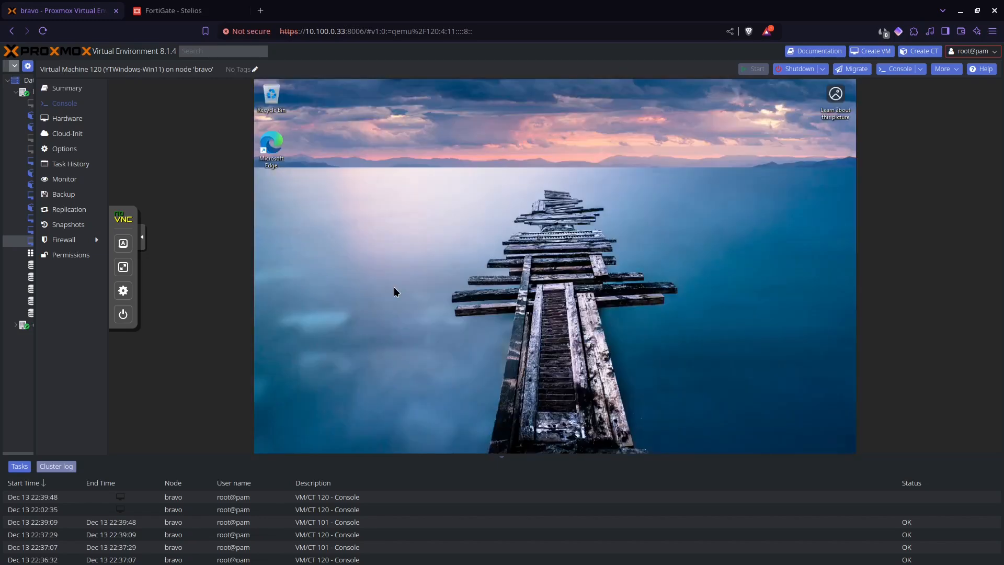
- Open the Start menu on VM 115 to reach its System Properties
key("super")
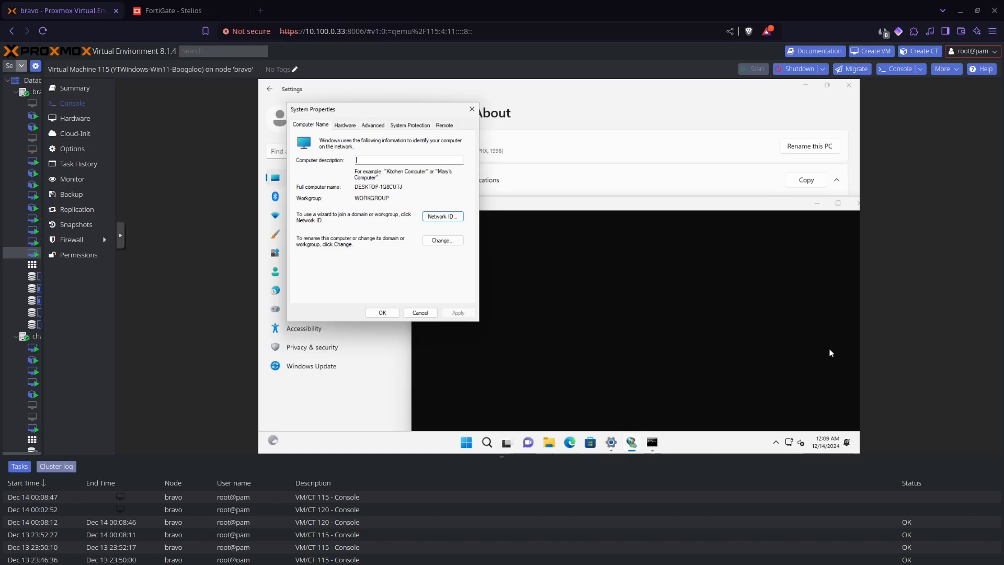
- Start the Network ID join wizard, choosing a business network that uses a domain
left_click(433, 216)
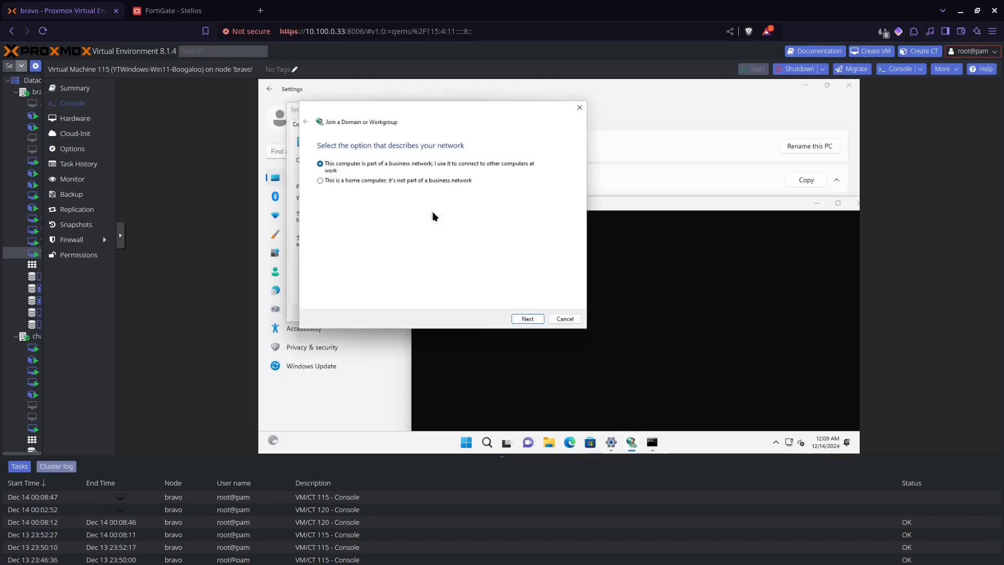
left_click(541, 319)
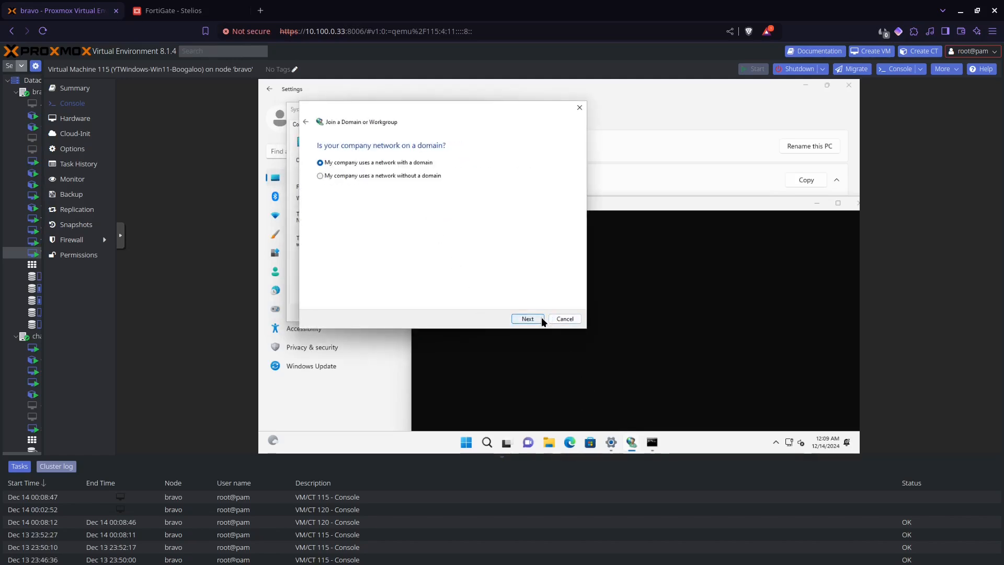
left_click(541, 317)
left_click(541, 317)
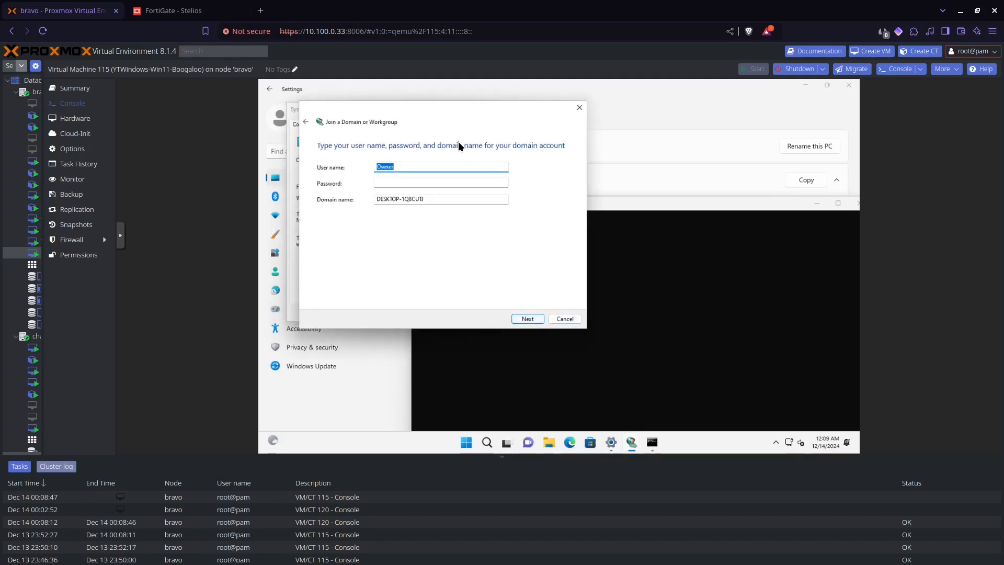
- Try joining domain SOMEBULLSHITDOMAIN with a password, then move the controller-unreachable error aside
key("Tab")
type("a")
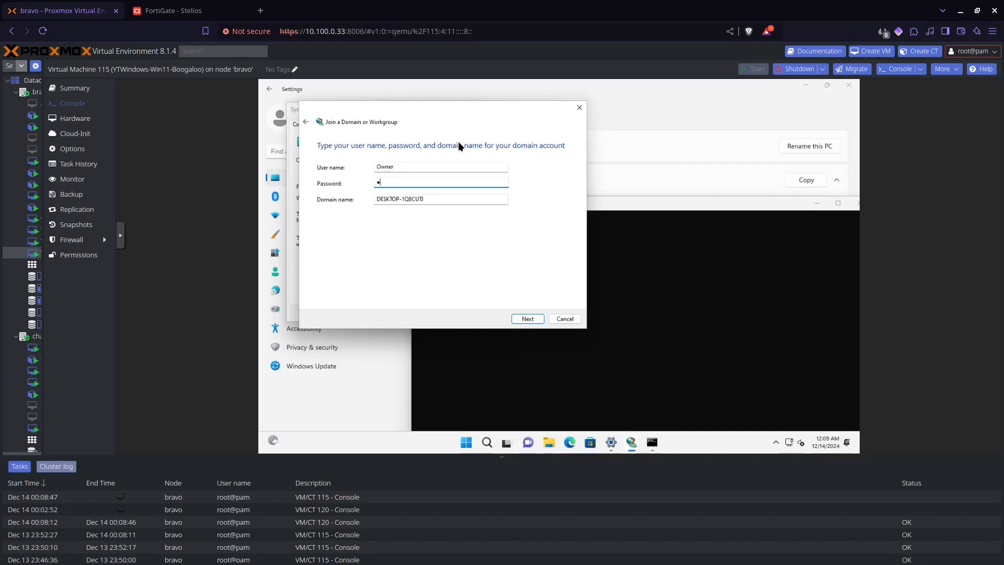
key("Tab")
type("S")
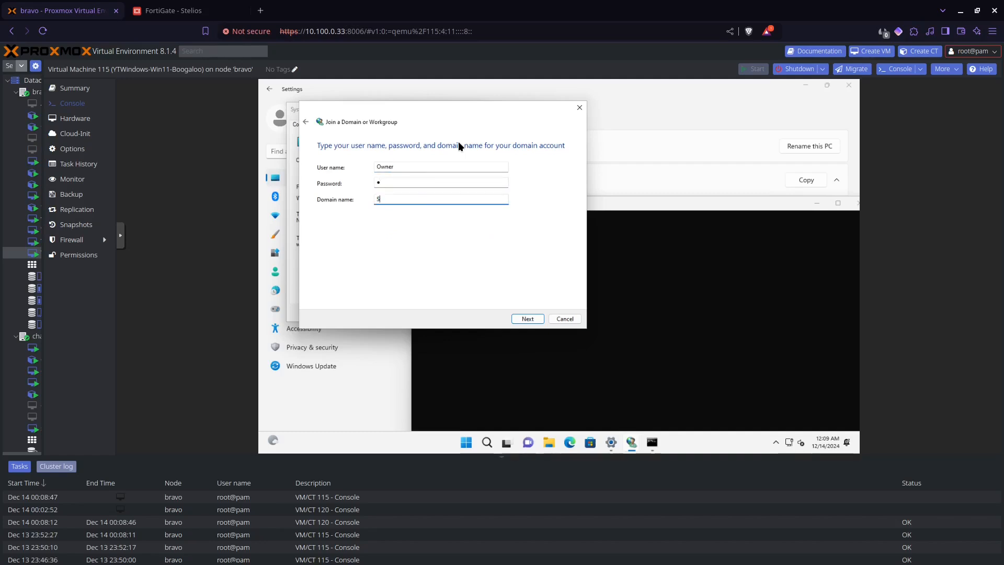
type("OMEBULLSHITDOMAIN")
key("Return")
key("Tab")
type("SOME")
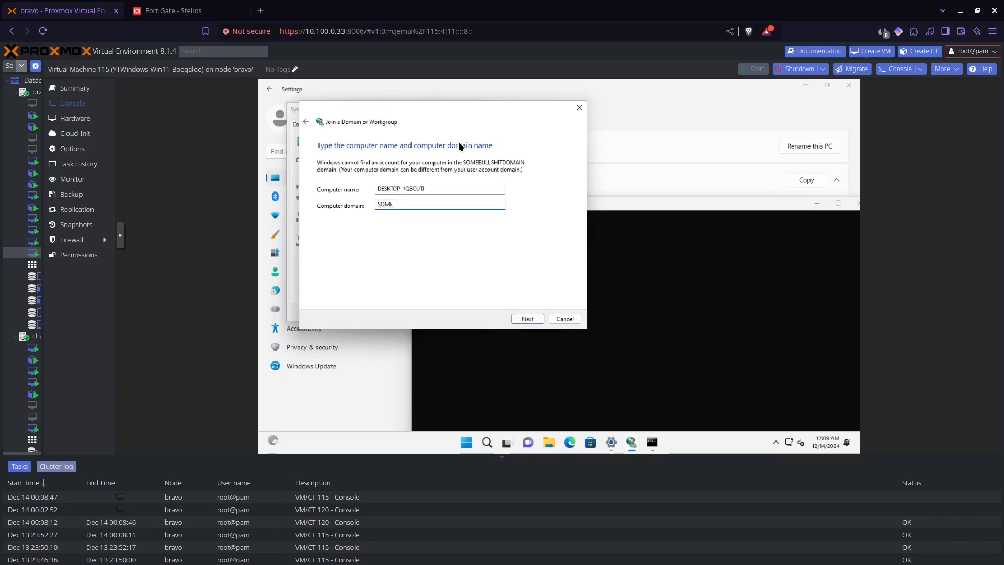
type("BULLSHITDOMAIN")
key("Return")
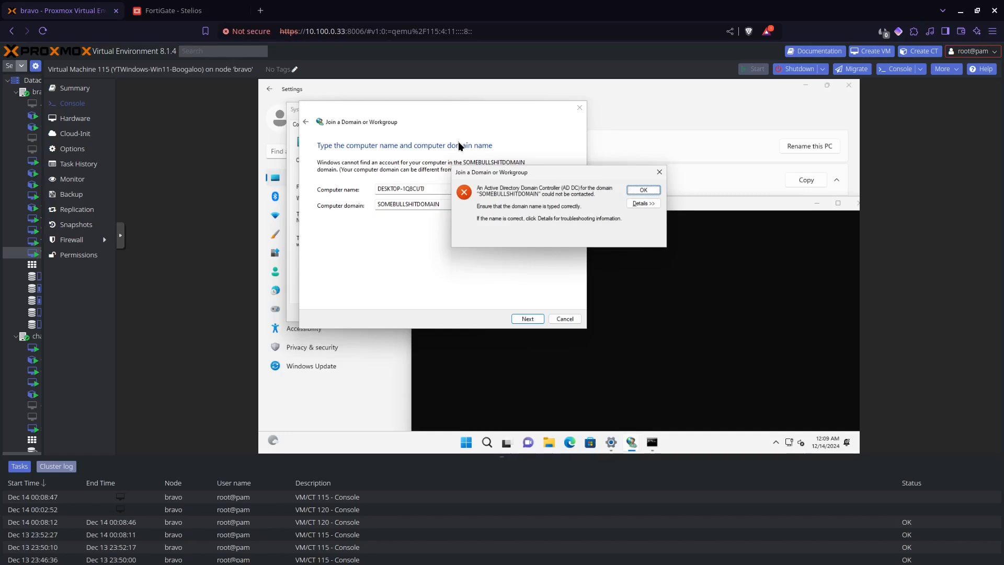
left_click_drag(512, 172, 668, 241)
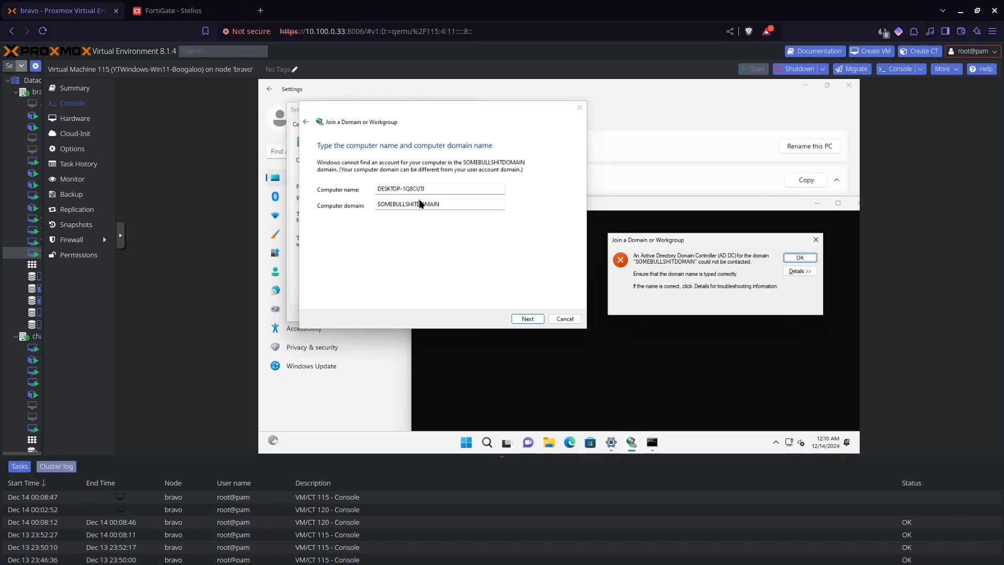
left_click(169, 10)
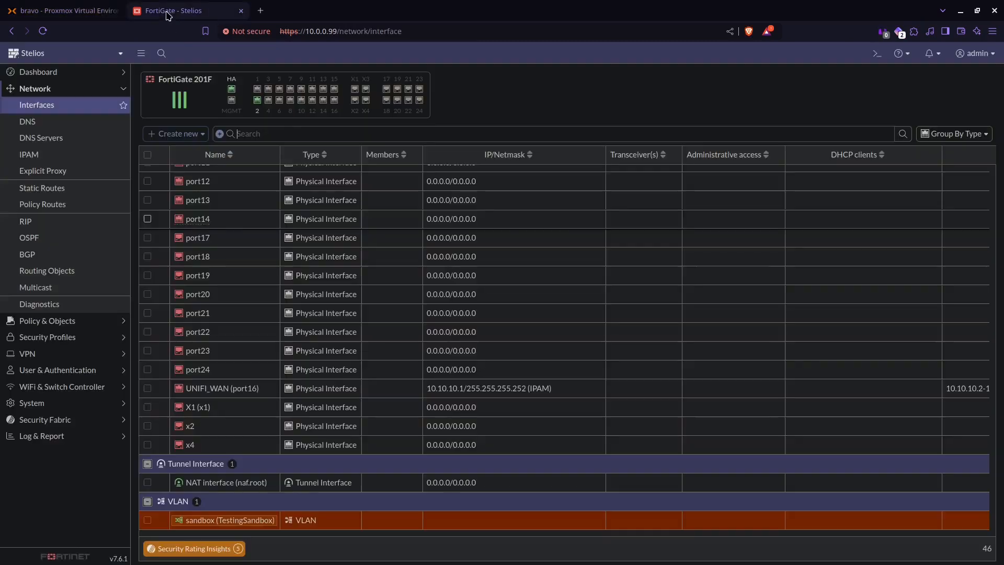
- Edit the sandbox VLAN in FortiGate and check its DHCP server hands out DNS 9.9.9.9
right_click(277, 521)
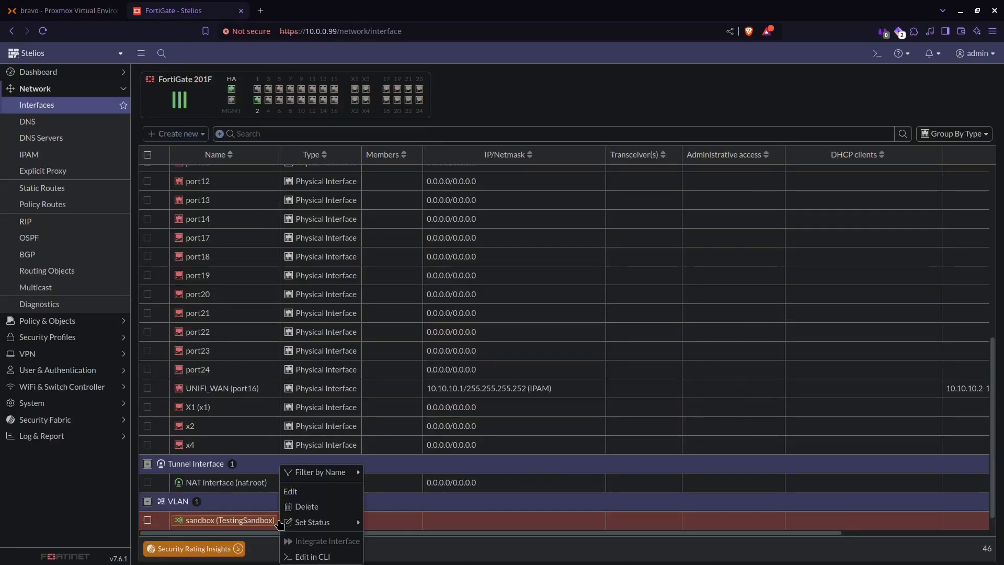
left_click(297, 492)
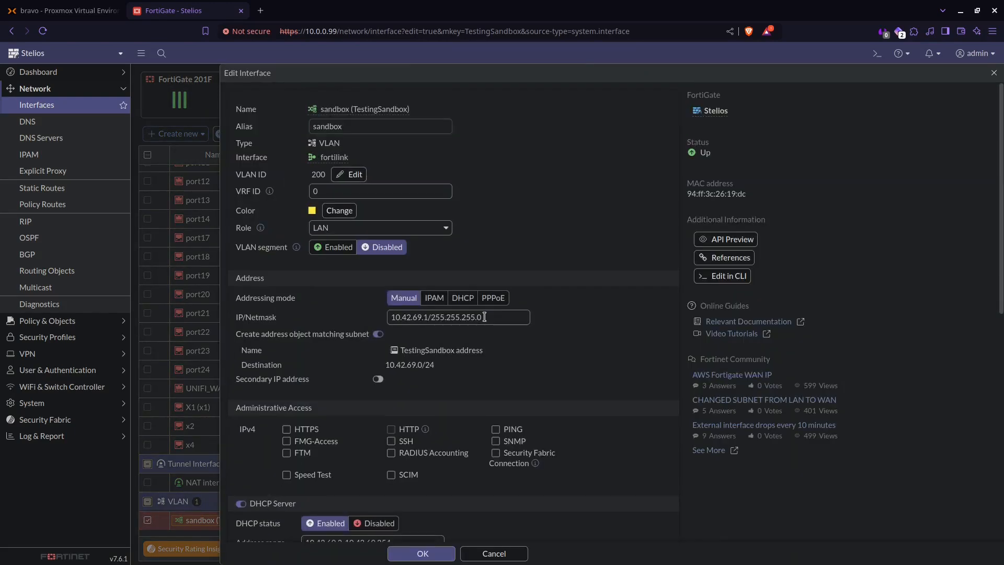
scroll(485, 317, "down", 4)
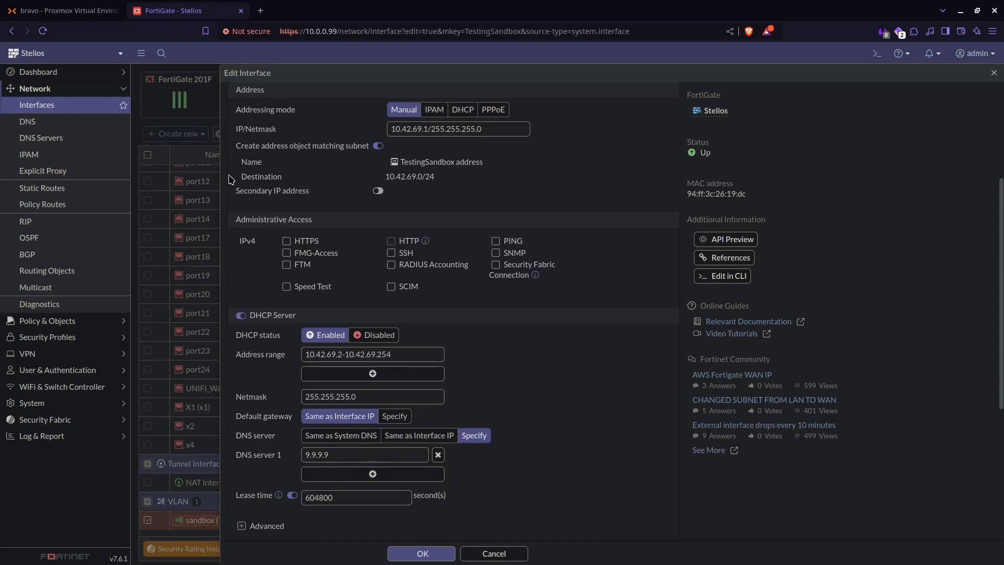
left_click(94, 14)
left_click(530, 378)
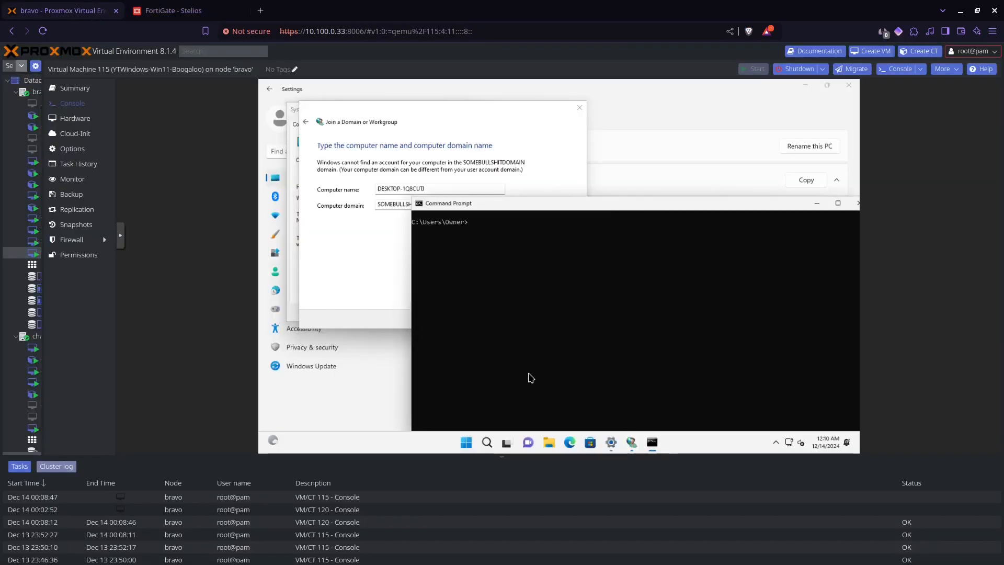
- Run nslookup for google.com and nerdherd.internal, showing 9.9.9.9 cannot resolve the internal domain
type("nslooku")
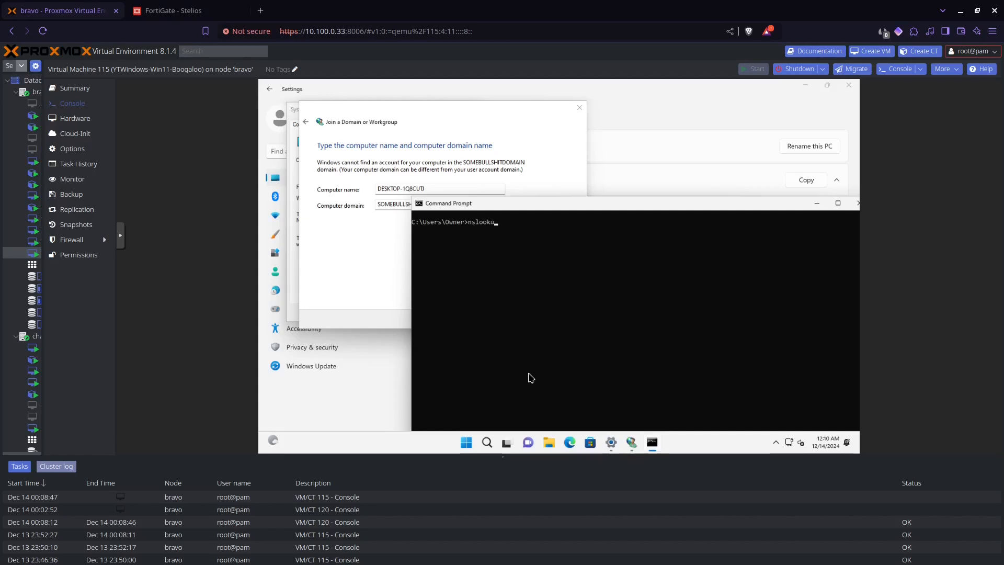
type("p")
type("google.com")
key("Return")
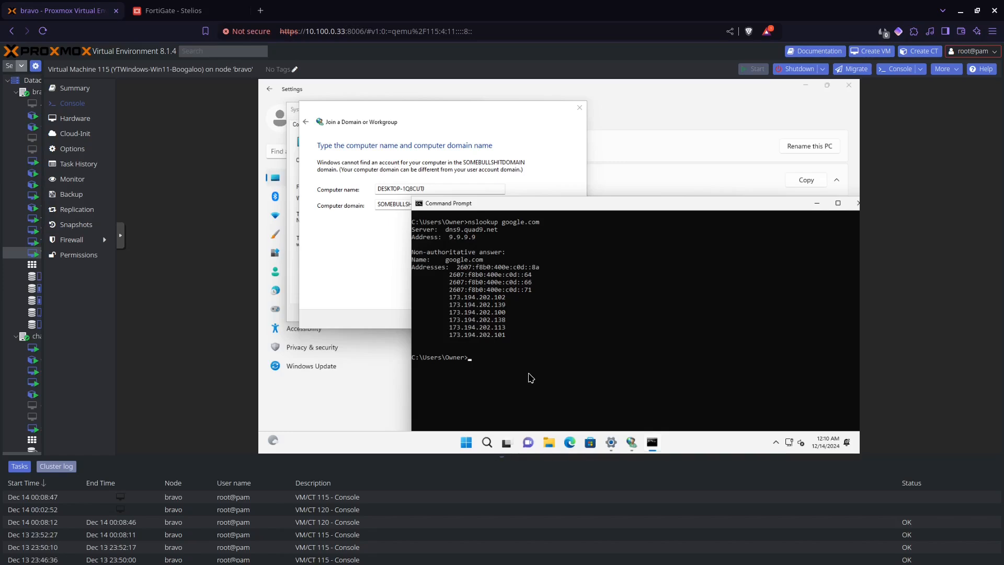
type("nslookup nerdherd.intnerl")
key("BackSpace")
key("BackSpace")
key("BackSpace")
key("BackSpace")
type("ernal")
key("Return")
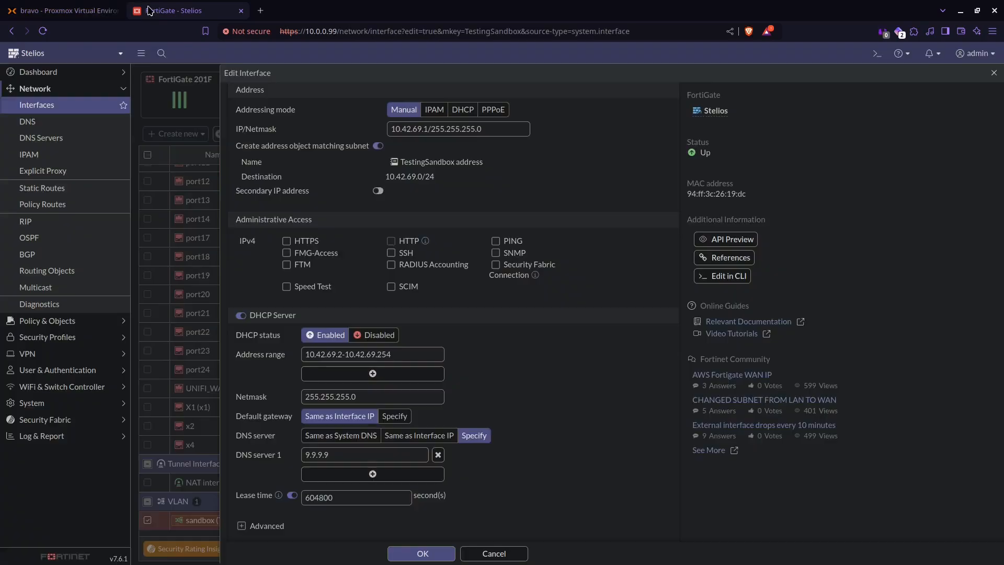
left_click(172, 10)
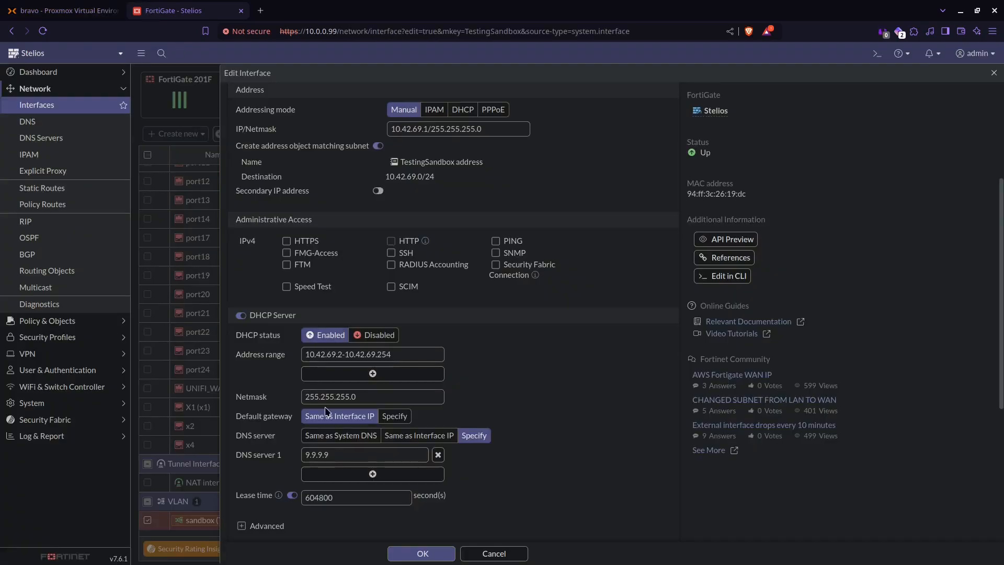
- Replace DNS server 1 value 9.9.9.9 with 10.42.69.2 and save the sandbox interface
double_click(335, 453)
type("10.42.69.2")
left_click(421, 553)
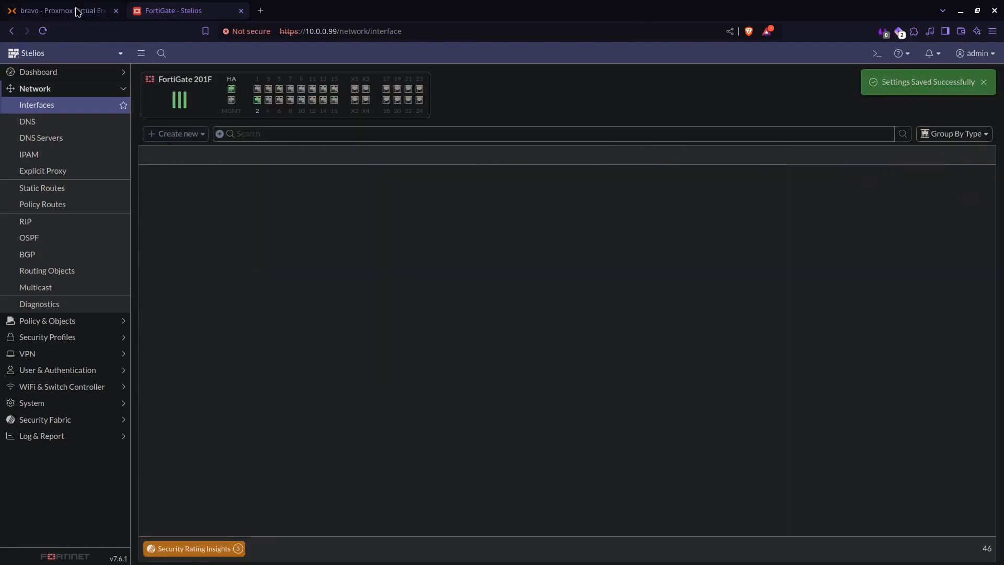
left_click(77, 11)
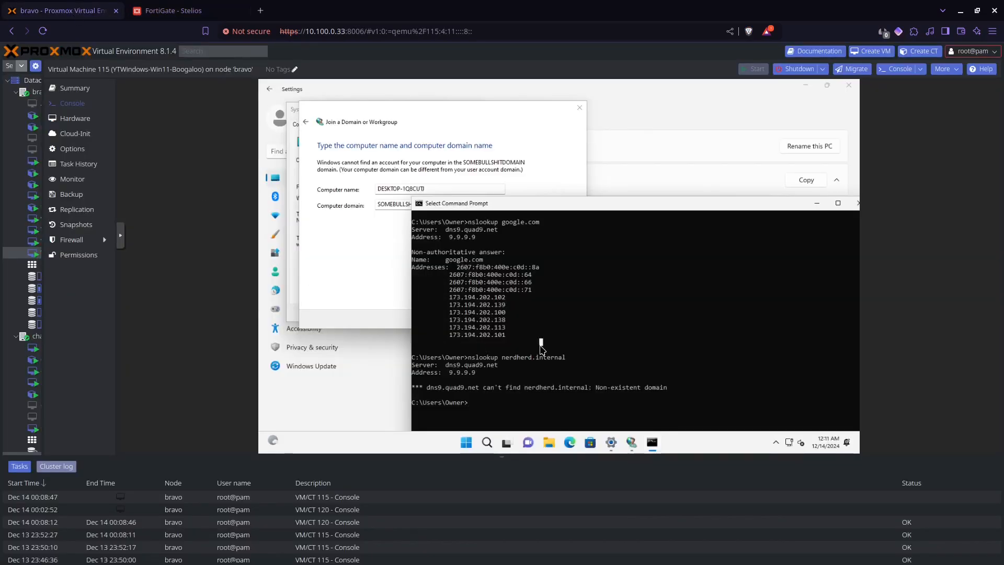
- Clear the screen and run ipconfig /release, /flushdns and /renew to obtain lease 10.42.69.4
type("cls")
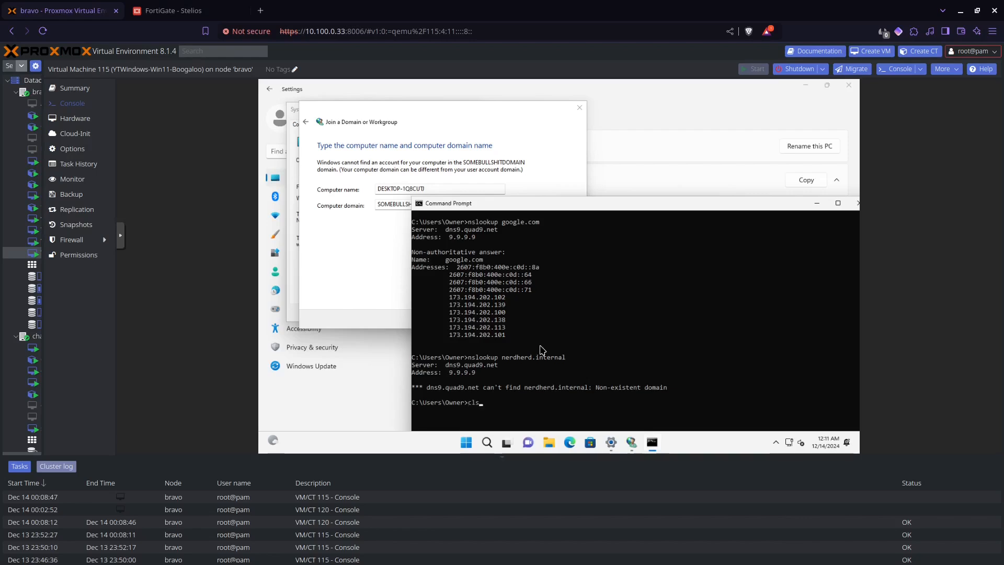
key("Return")
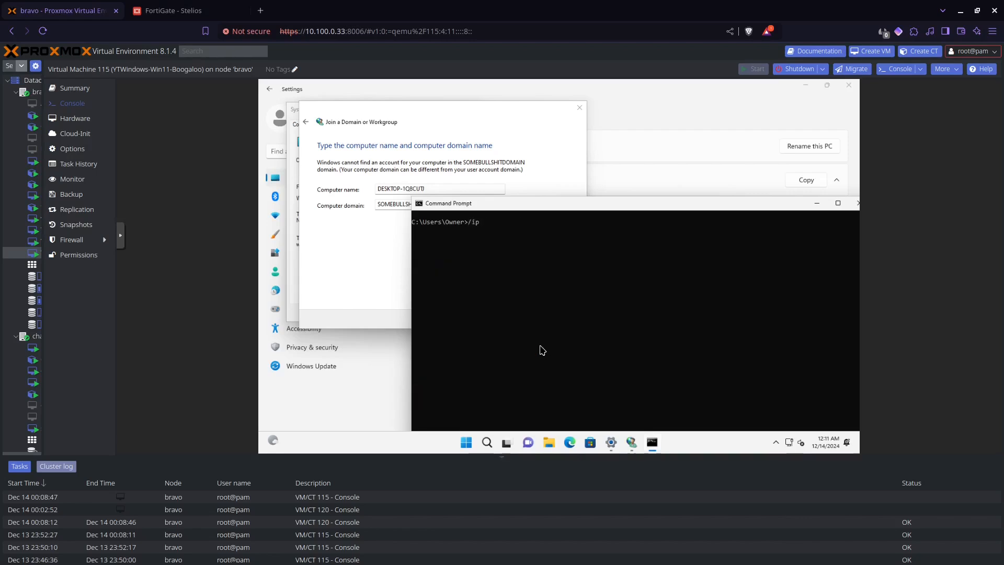
key("BackSpace")
type("ipconfig /release")
key("Return")
key("Up")
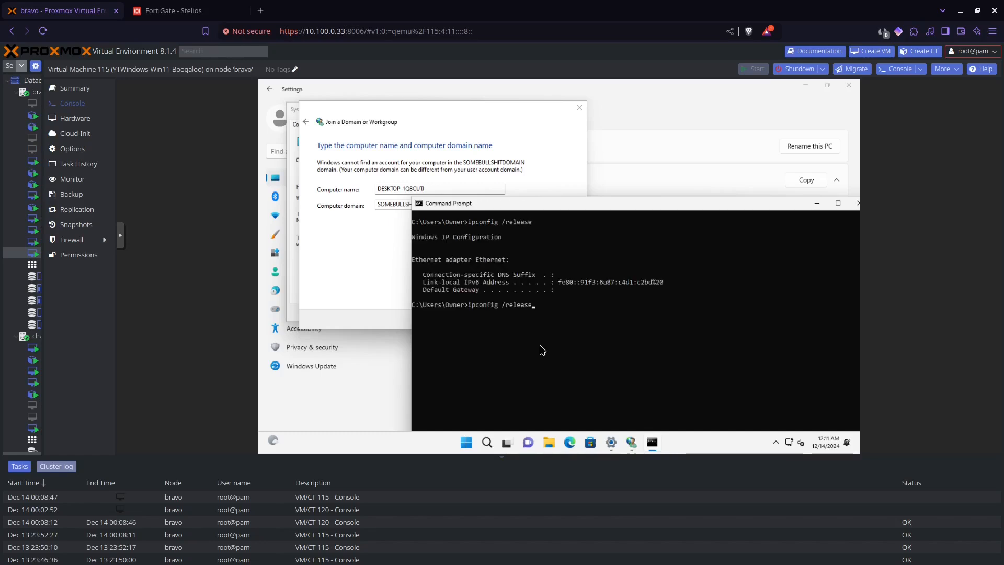
key("BackSpace")
key("BackSpace")
key("BackSpace")
key("BackSpace")
key("BackSpace")
key("BackSpace")
key("BackSpace")
type("flushdns")
key("Return")
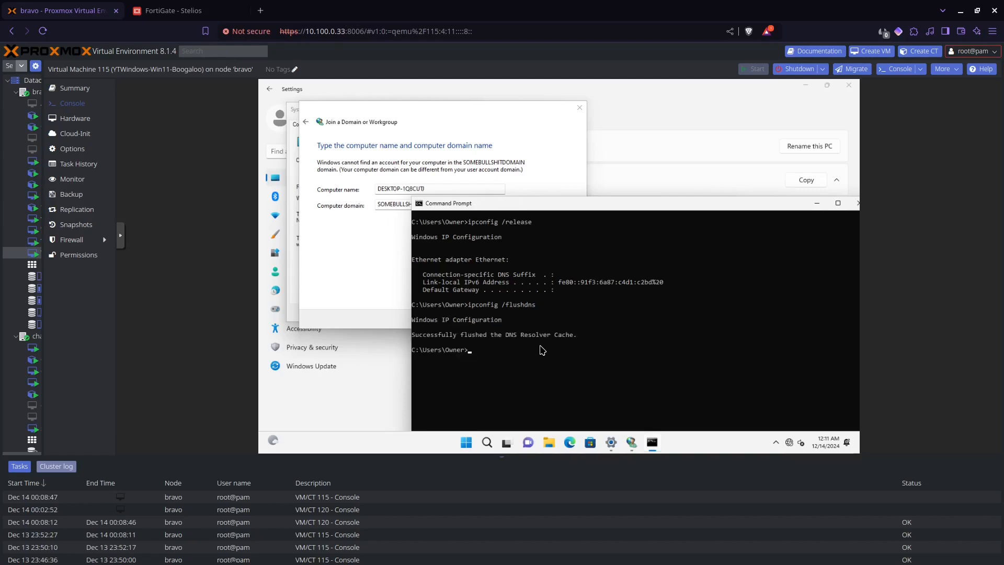
key("Up")
key("BackSpace")
key("BackSpace")
key("BackSpace")
key("BackSpace")
key("BackSpace")
key("BackSpace")
key("BackSpace")
key("BackSpace")
type("e")
type("enew")
key("Return")
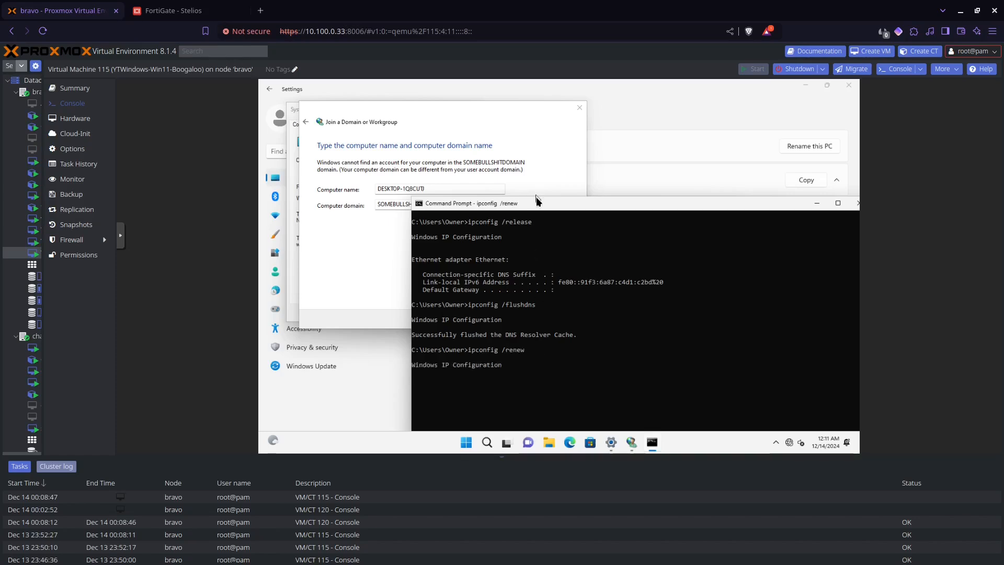
- Enlarge the prompt and confirm nslookup nerdherd.internal now resolves to 10.42.69.2
left_click_drag(537, 197, 563, 148)
left_click(583, 259)
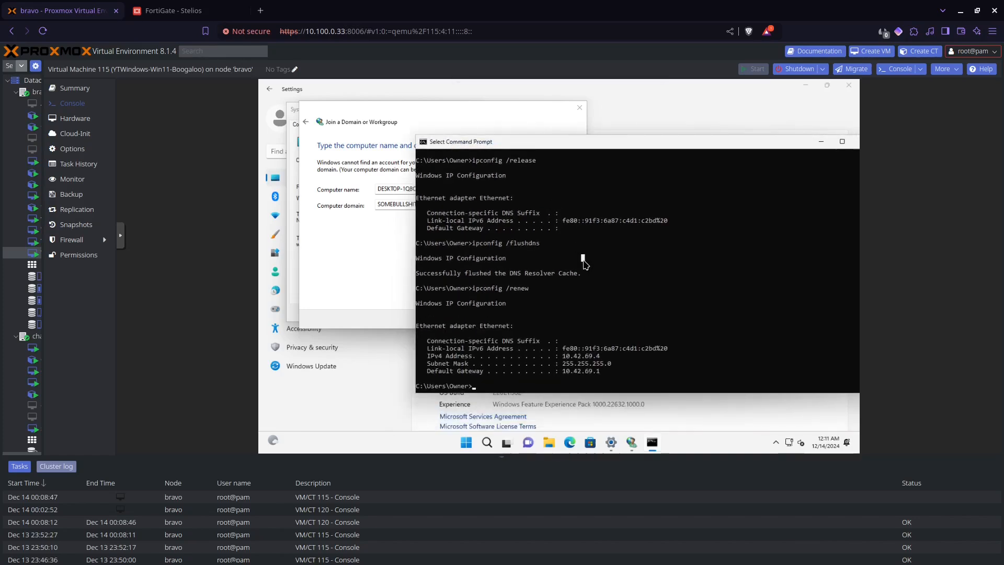
type("nslookup nerdherd.internal")
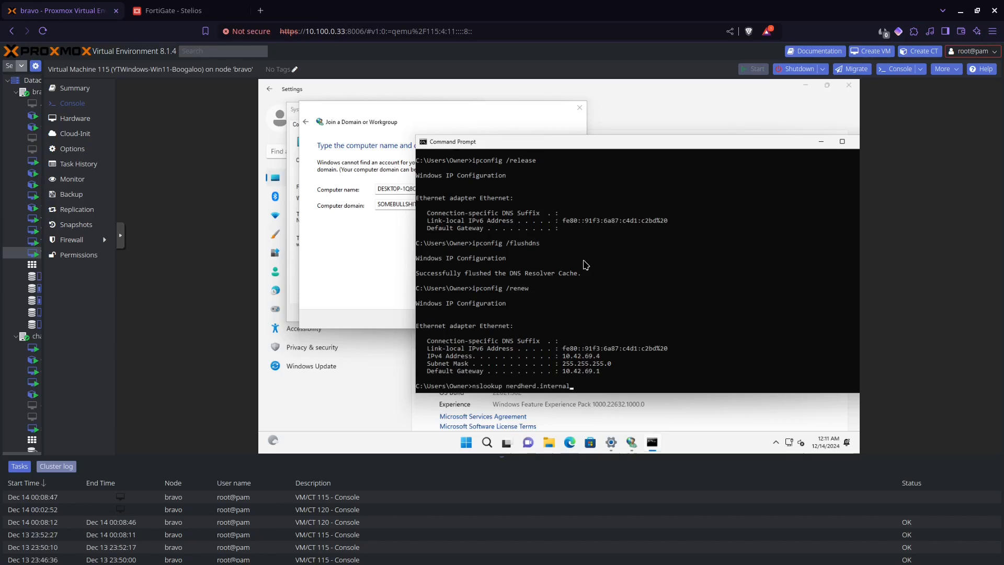
key("Return")
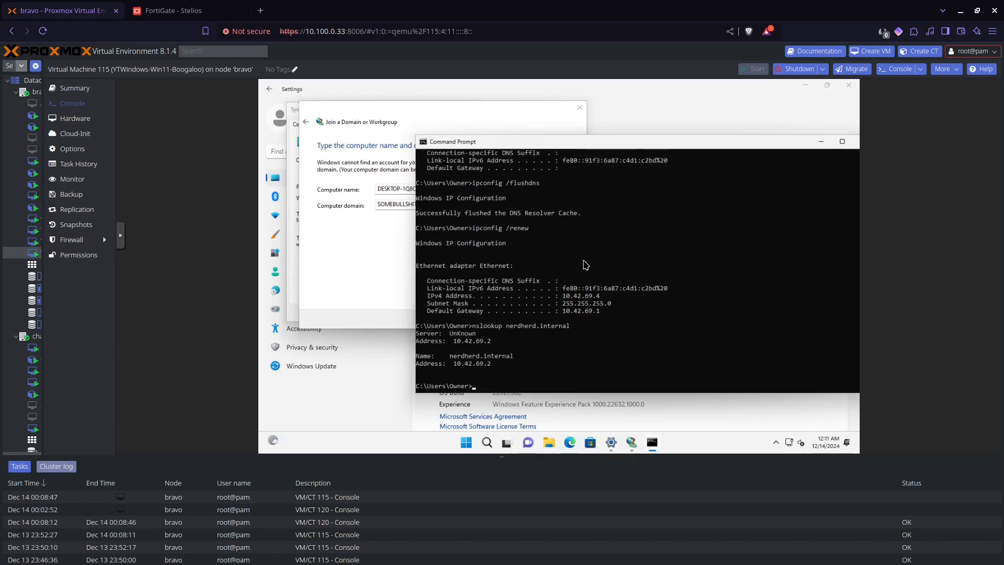
left_click(389, 277)
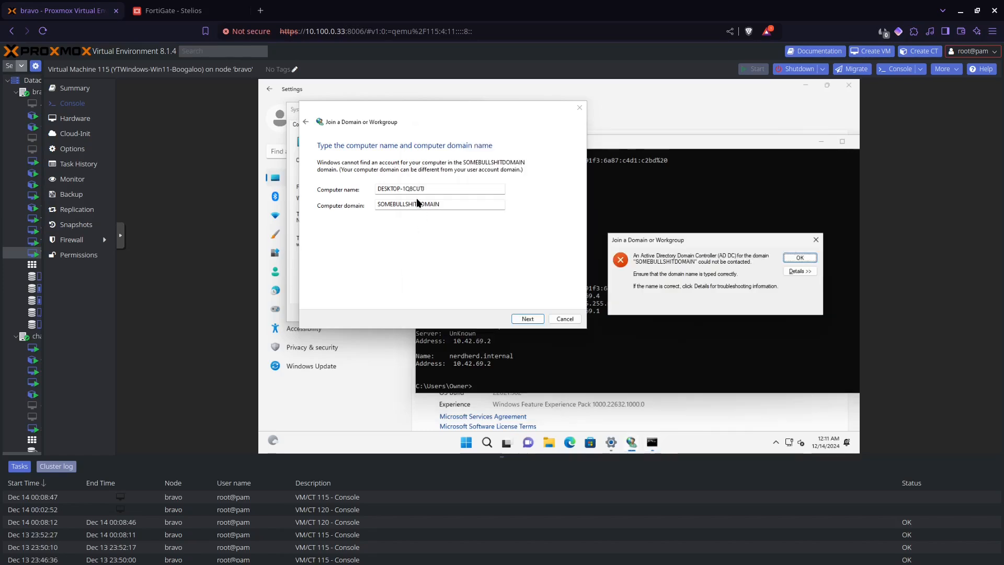
- Dismiss the domain controller error and continue to the domain account credentials page
key("Return")
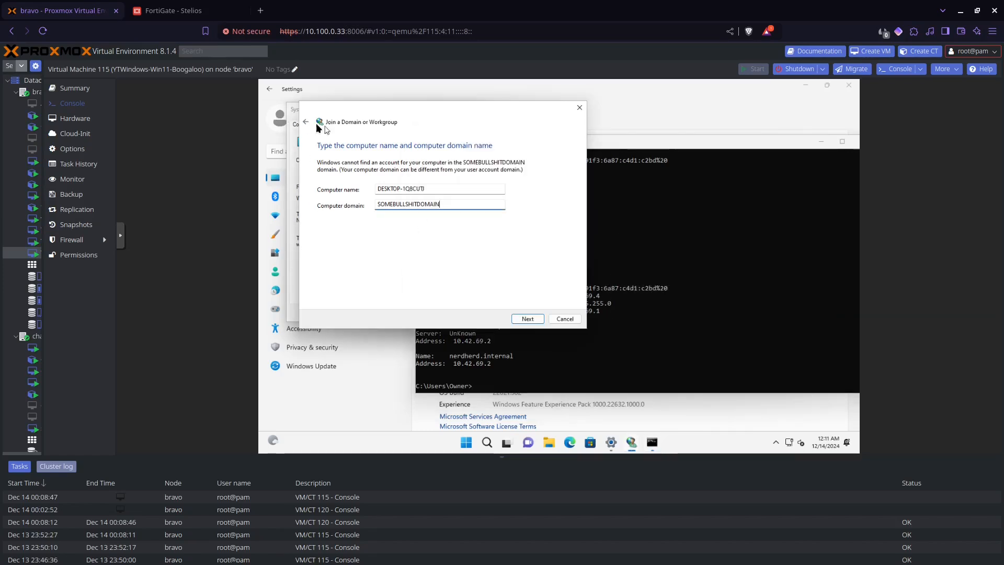
key("Return")
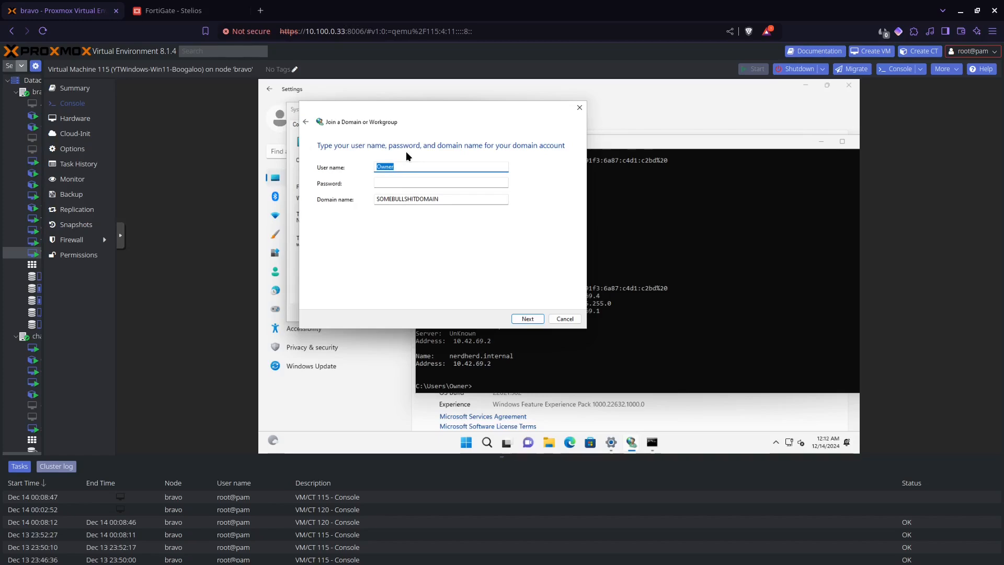